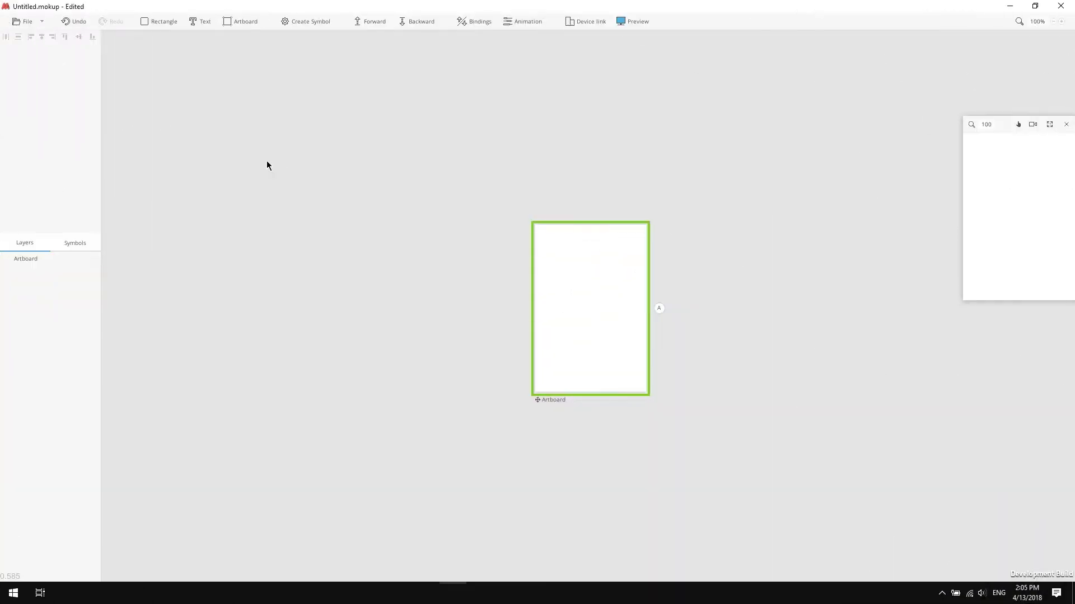
- Create a document from the Desktop & Web (1366x768) template and fit the artboard to the window
click(39, 23)
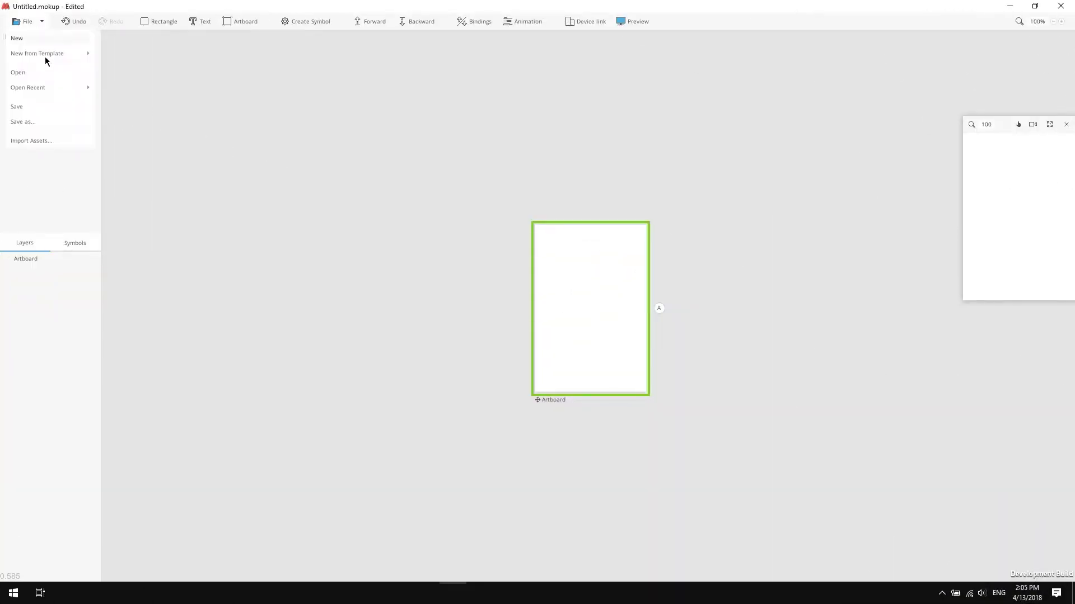
mouse_move(47, 90)
mouse_move(53, 53)
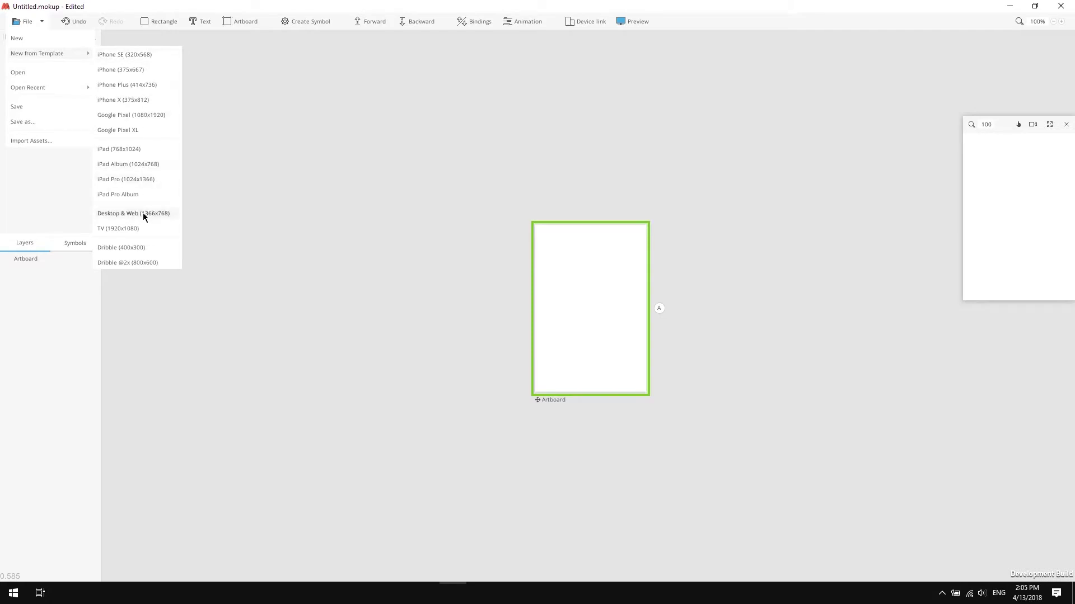
click(119, 215)
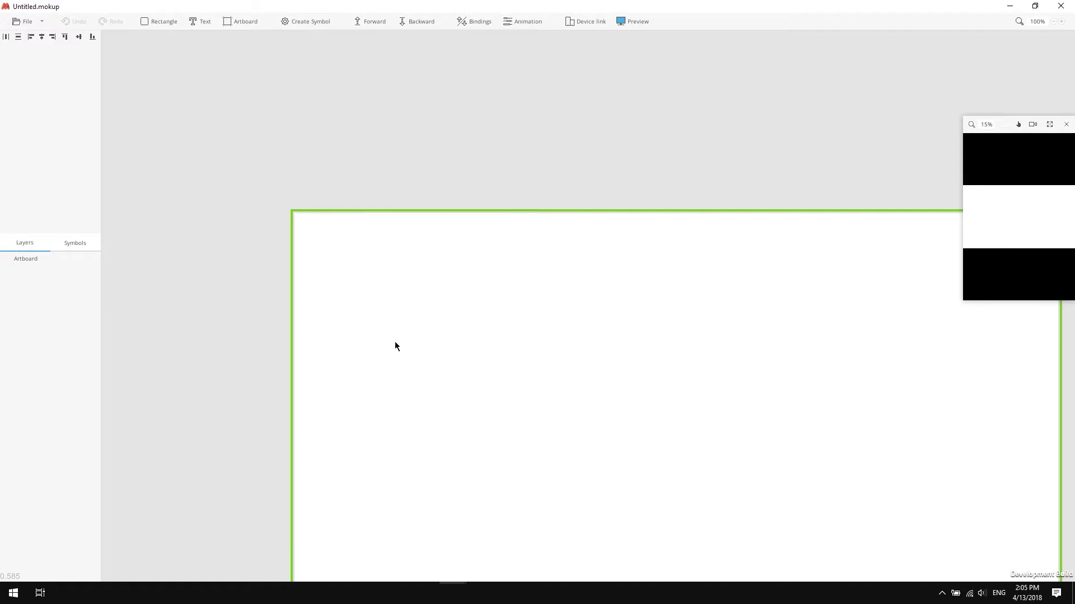
key(ctrl+0)
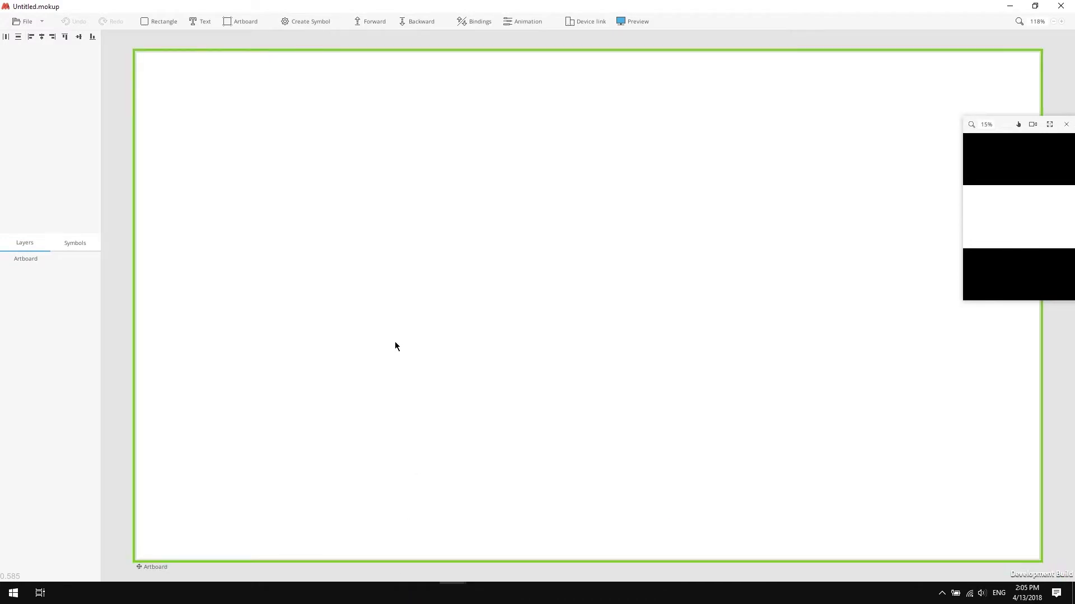
- Close the preview and draw a 950×775 rectangle positioned at X 0, Y 0
click(1065, 124)
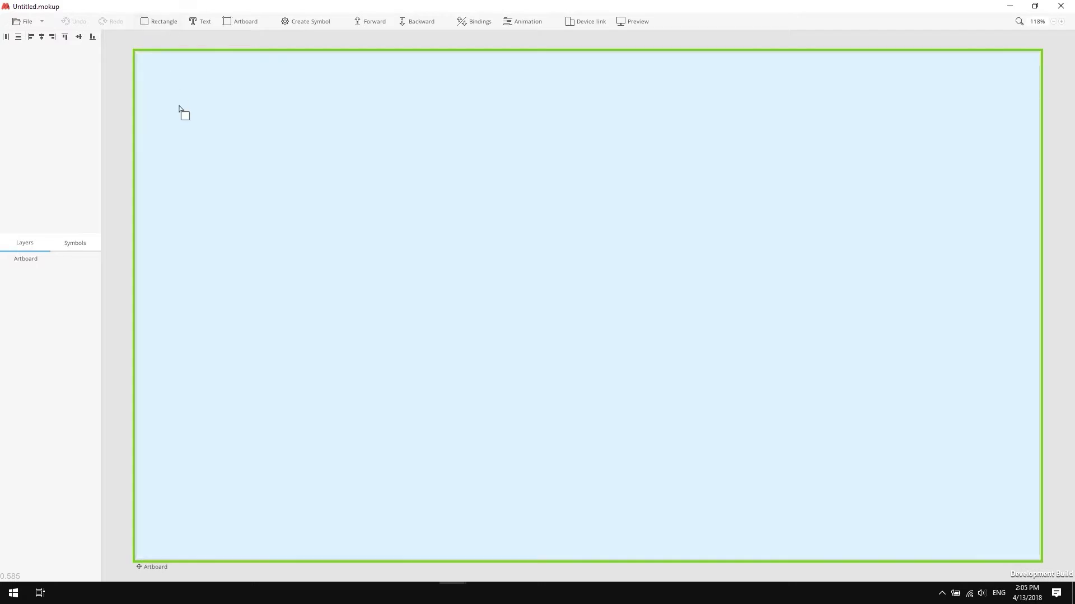
click(178, 107)
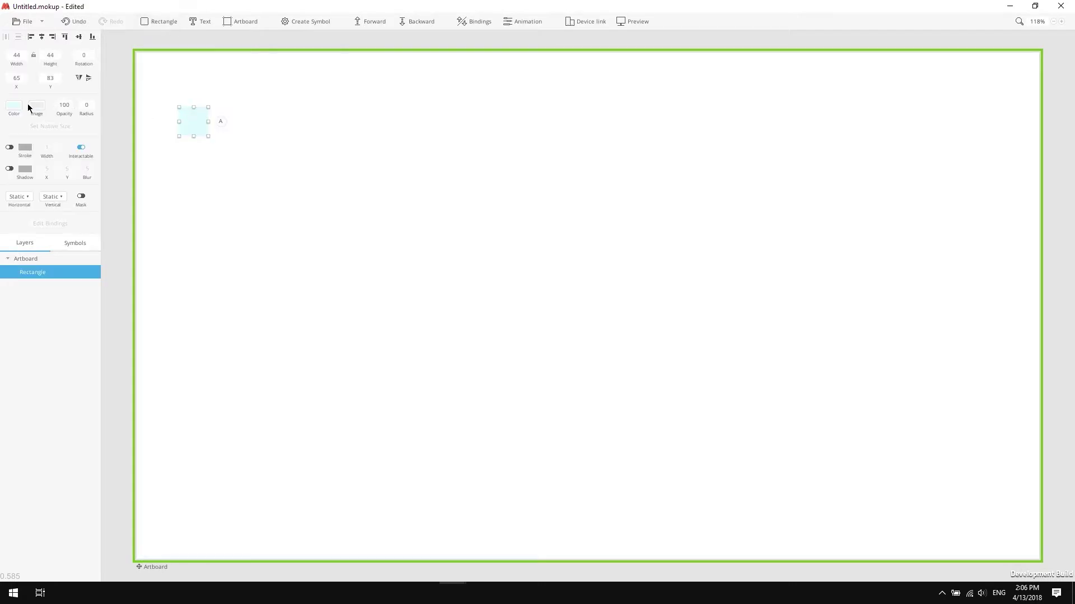
click(16, 55)
text(950)
key(Tab)
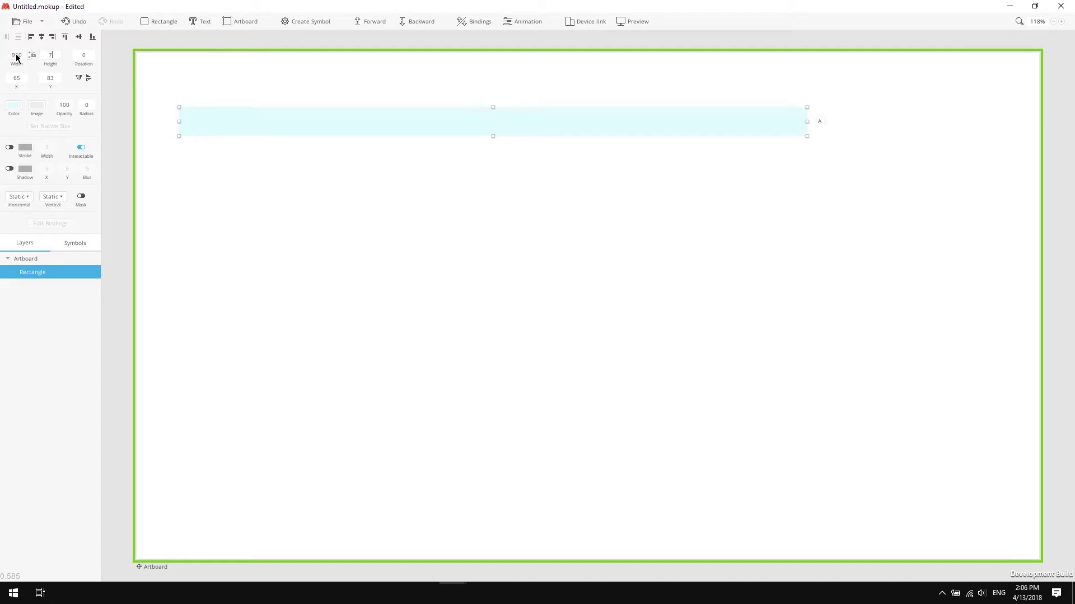
key(Return)
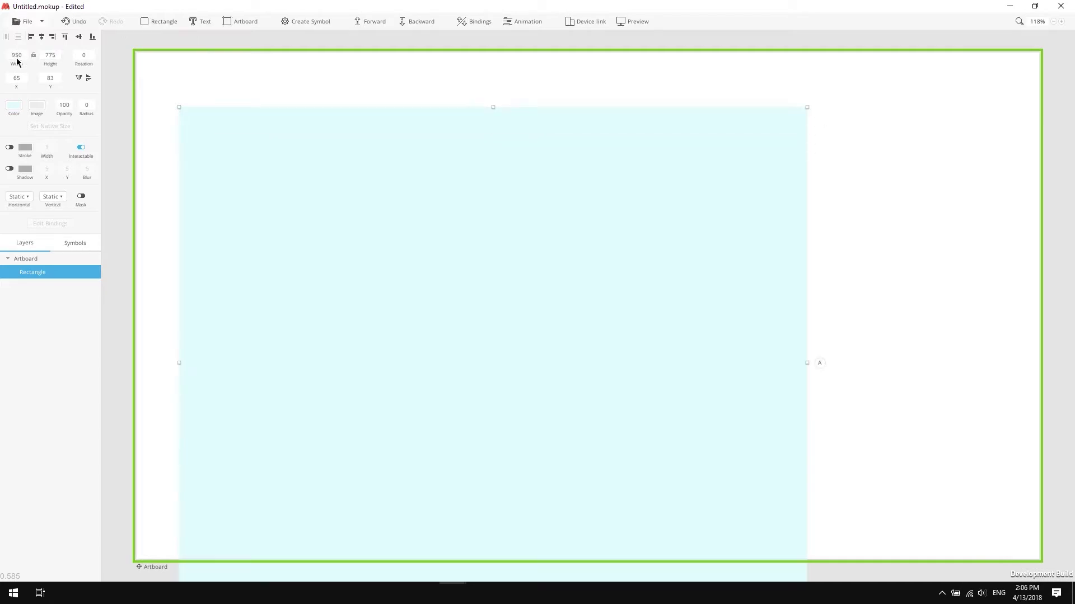
text(0)
click(49, 77)
text(0)
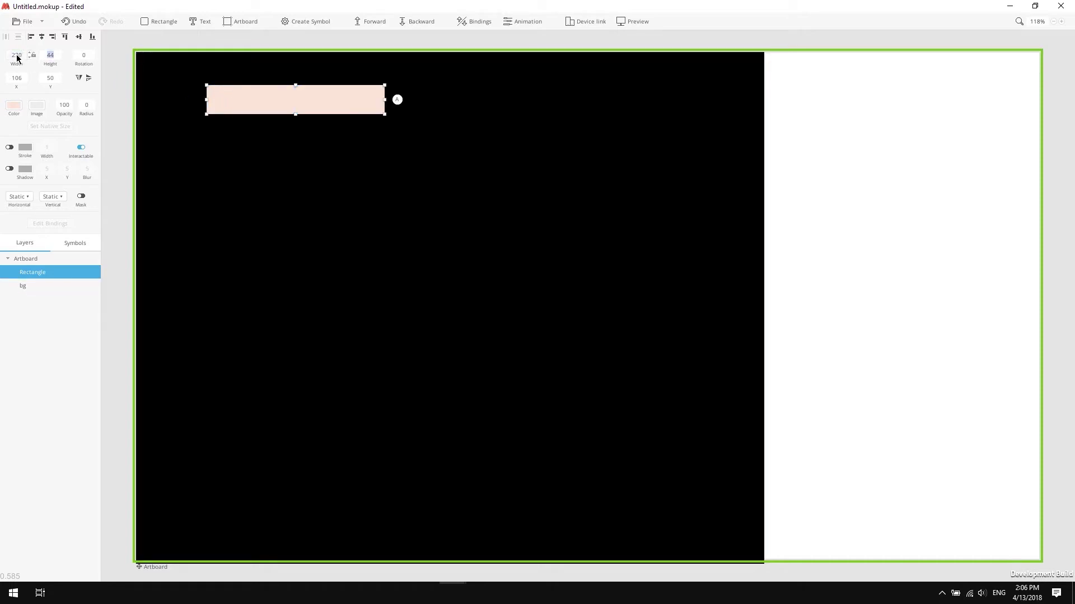
- Set the new sidebar rectangle's height to 780
text(780)
key(Return)
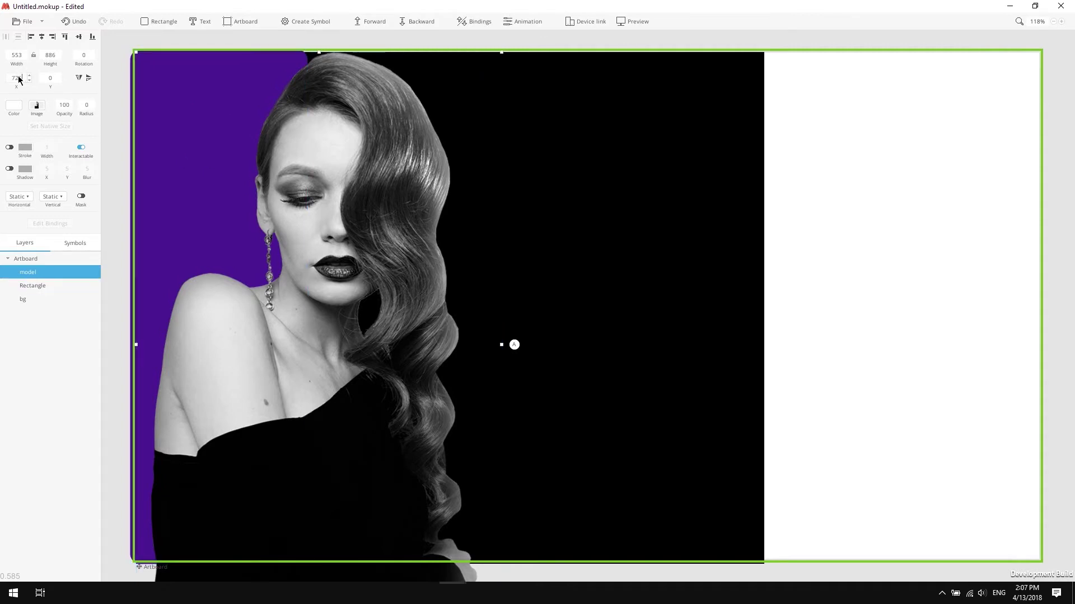
- Position the model photo at X 725, Y -77
key(Tab)
text(-7)
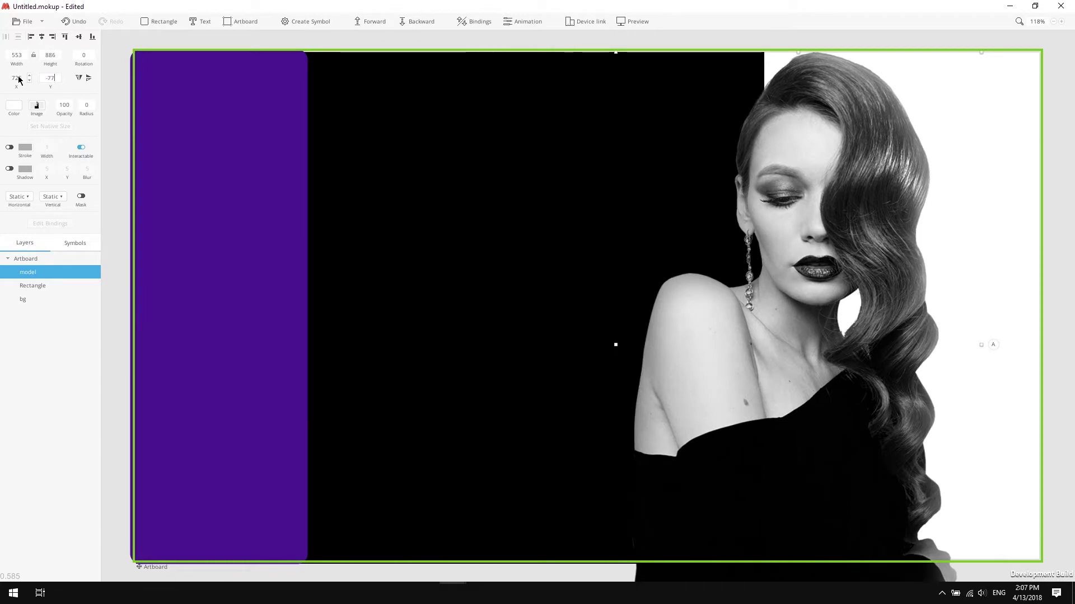
key(Return)
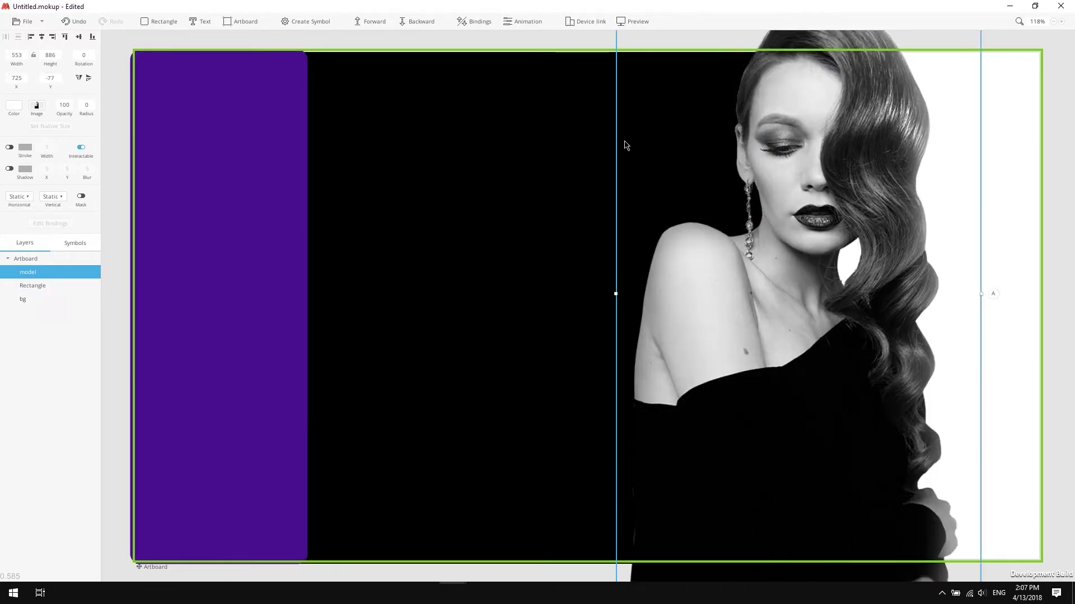
- Import the search, Twitter and Facebook SVG icons onto the artboard's right side
click(21, 25)
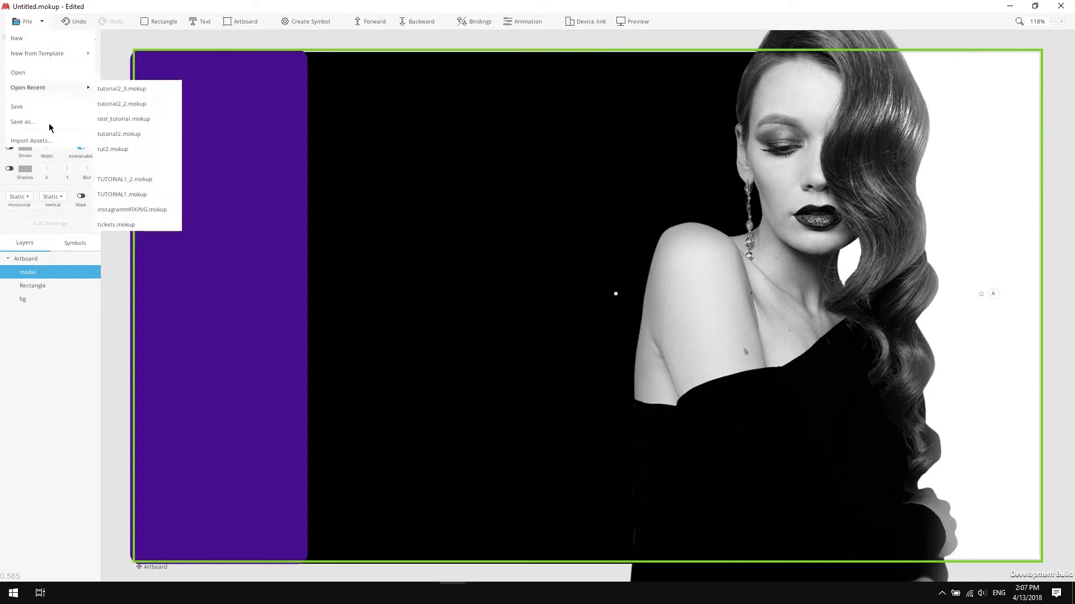
click(39, 146)
click(176, 138)
ctrl+click(179, 128)
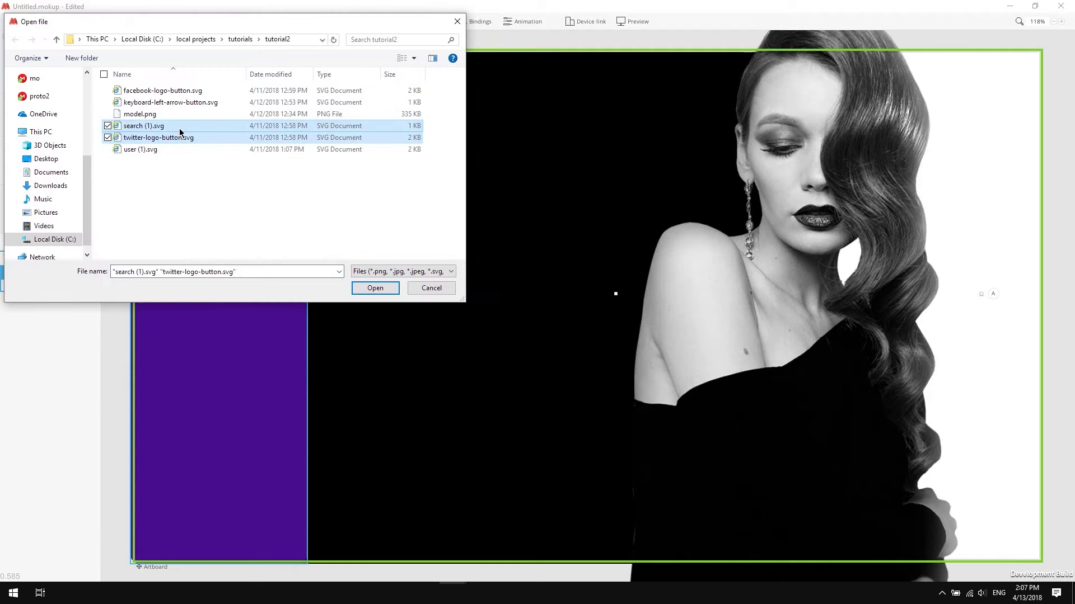
ctrl+click(178, 91)
click(369, 288)
drag(161, 84, 1002, 322)
drag(1005, 386, 1036, 308)
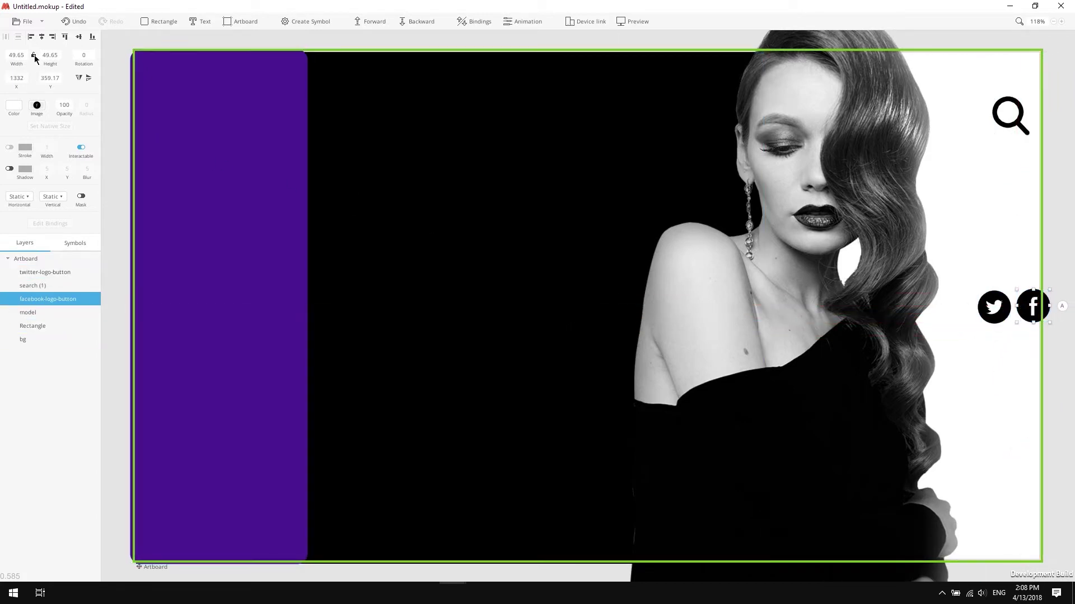
- Resize the Facebook and Twitter icons to 30 px wide and place them together at bottom right
click(15, 56)
text(30)
key(Return)
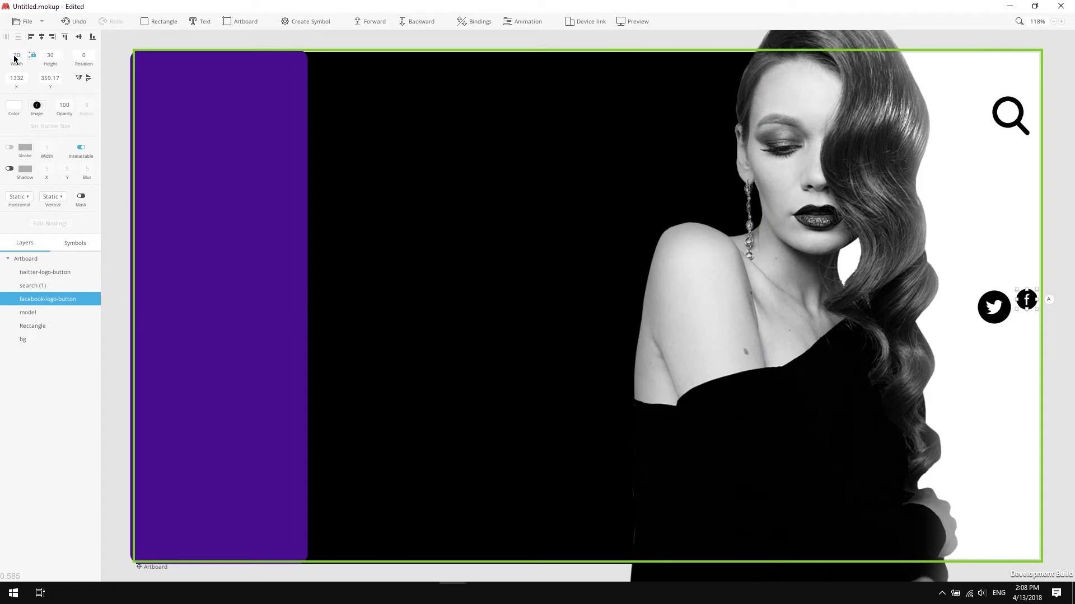
click(990, 314)
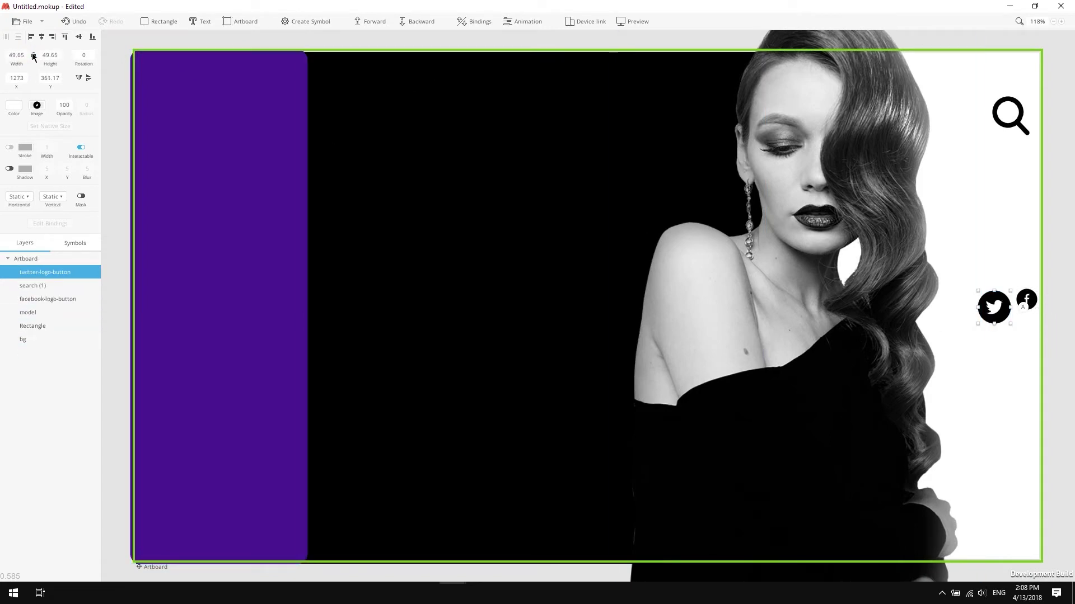
click(19, 63)
text(30)
key(Return)
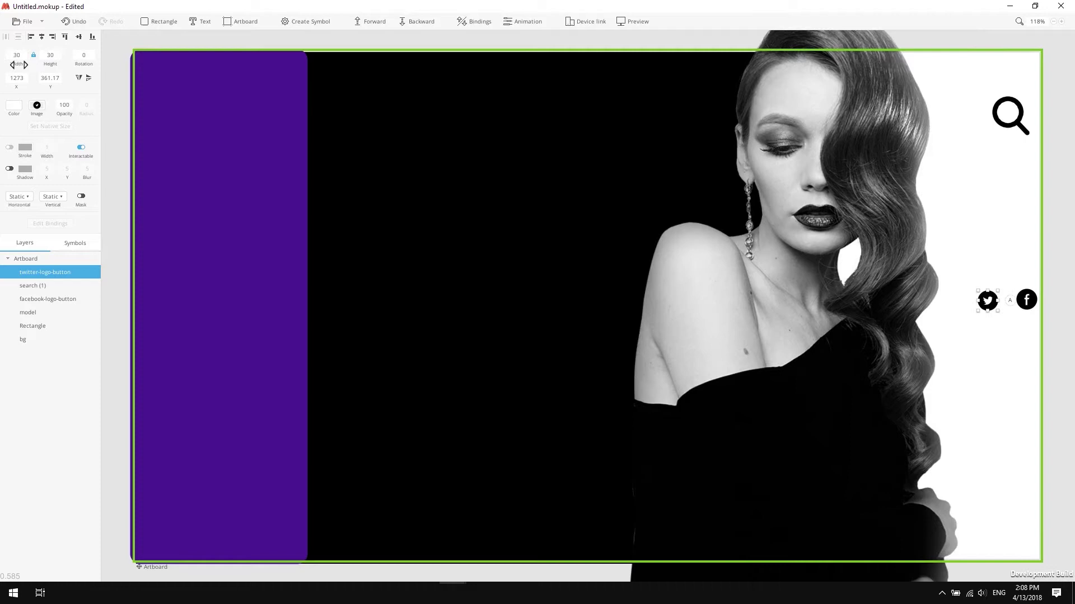
drag(1032, 300, 985, 534)
shift+click(992, 302)
- Resize the search icon to 30 px wide and move it to the top-right corner
click(1007, 131)
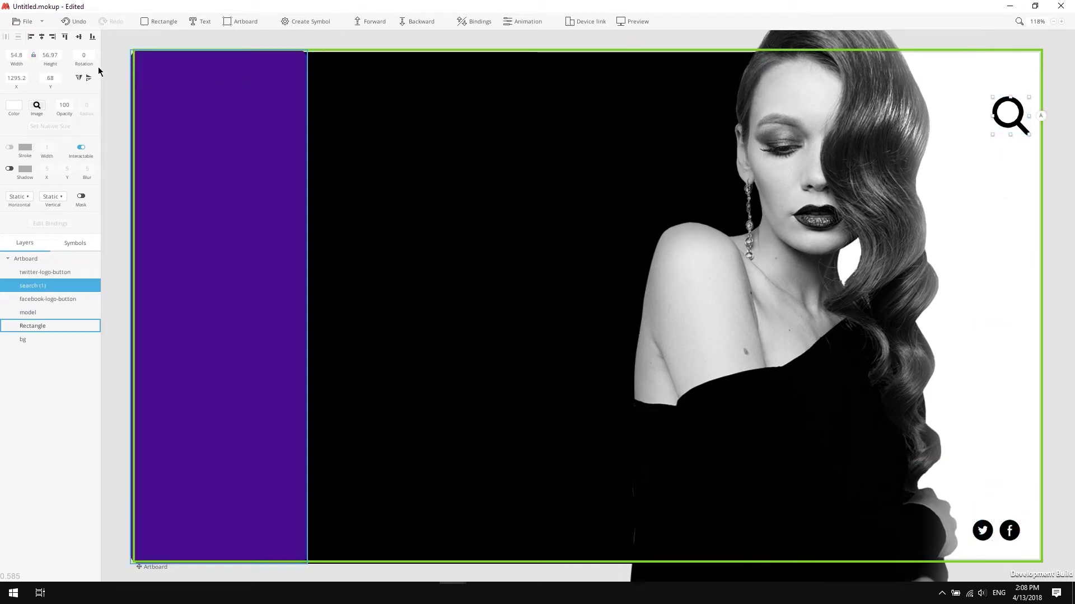
click(18, 58)
text(30)
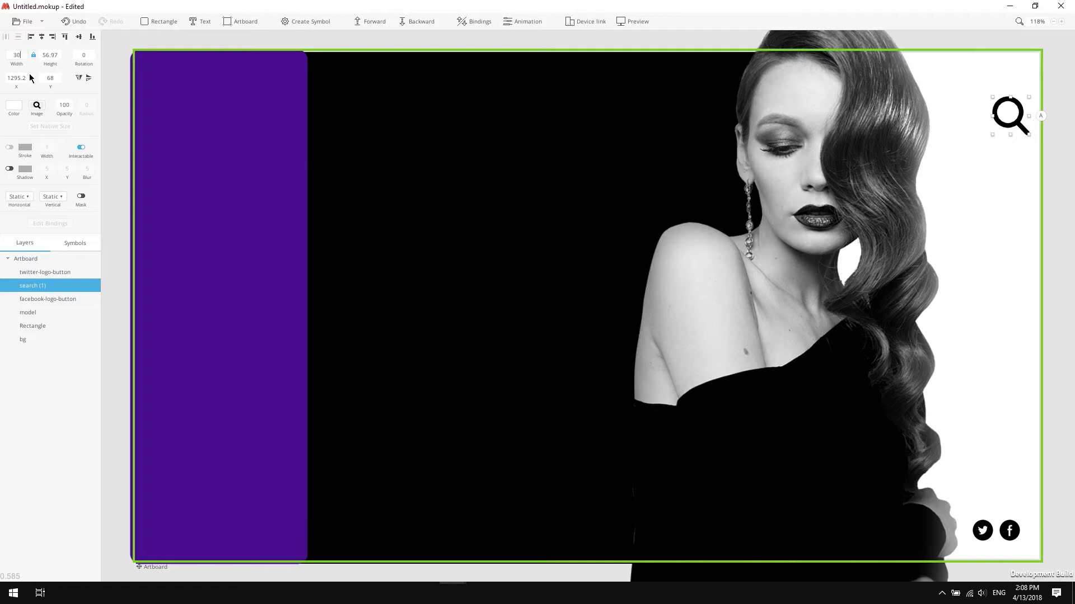
key(Return)
drag(1001, 112, 1008, 85)
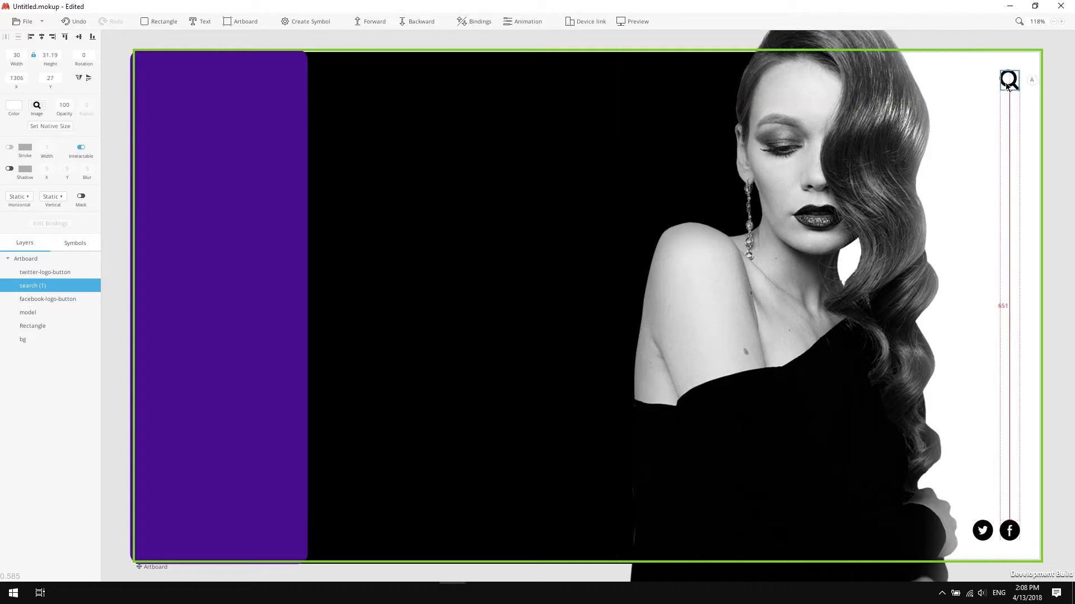
- Import user (1).svg, size it to 30 px, and place it at the top of the purple strip
click(992, 200)
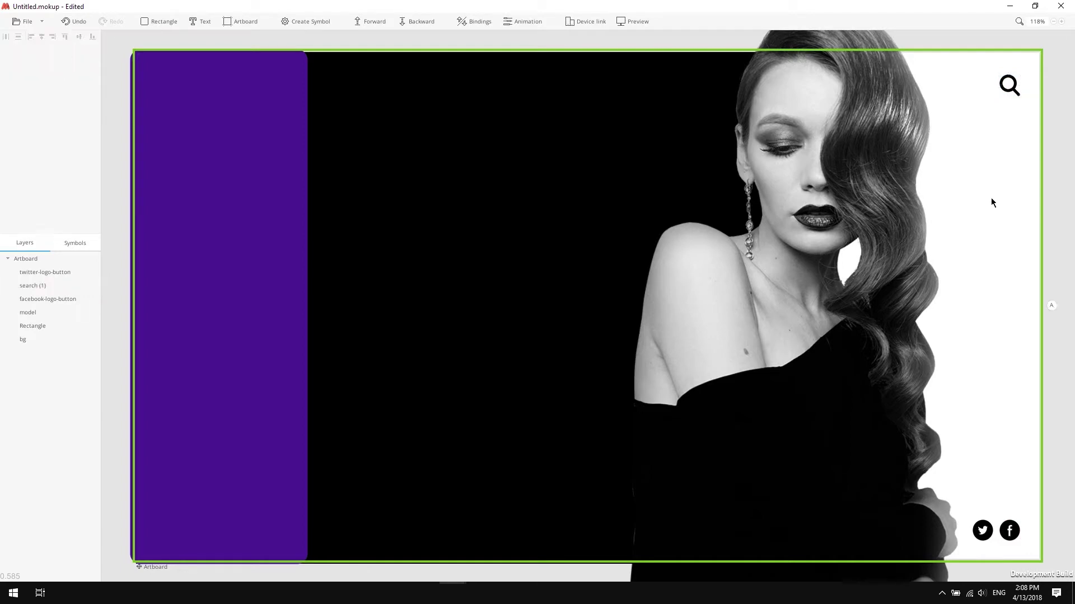
click(23, 21)
click(48, 141)
double_click(146, 148)
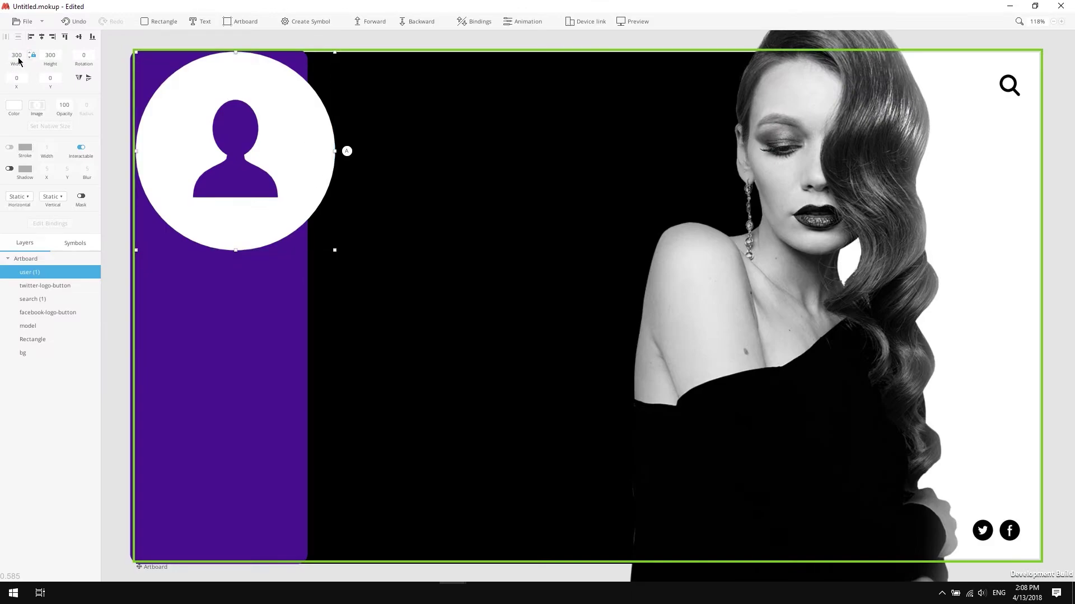
text(0)
key(Return)
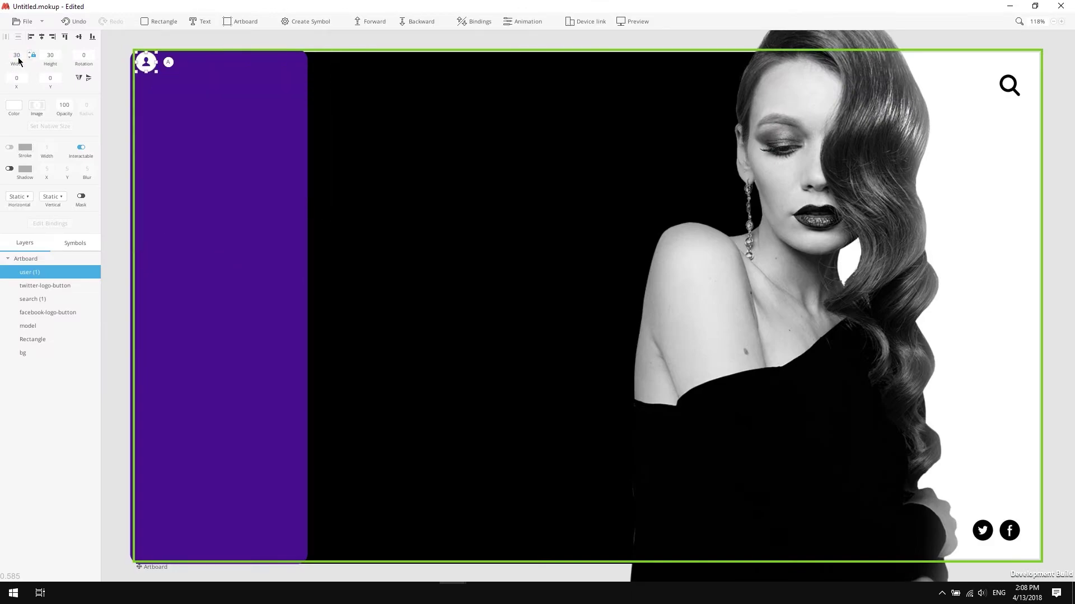
drag(149, 63, 195, 91)
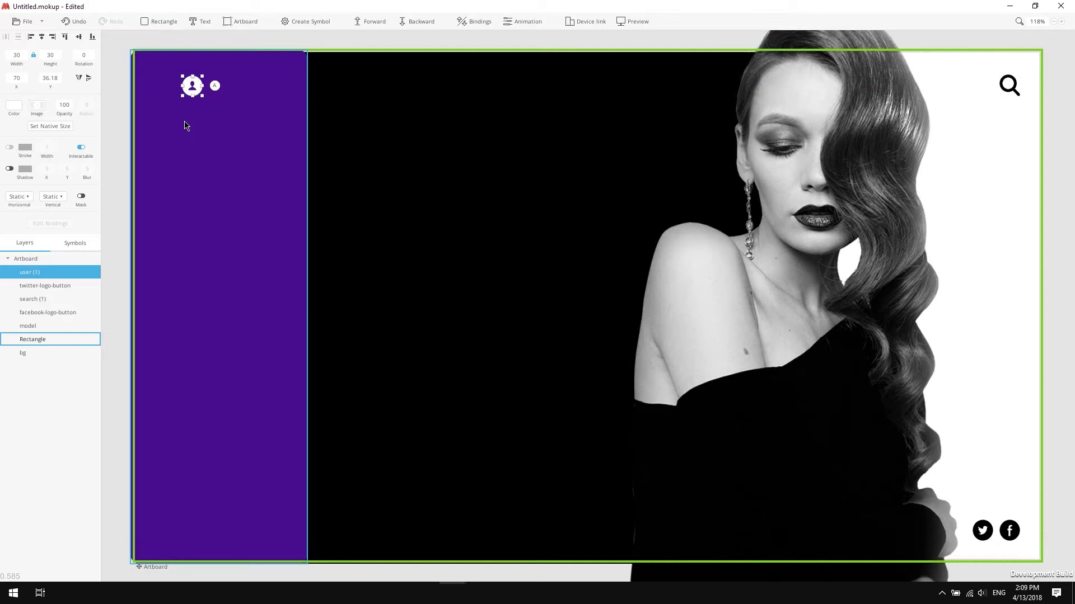
- Add a text box on the purple strip in bold Roboto, size 15, coloured white
click(201, 25)
click(173, 161)
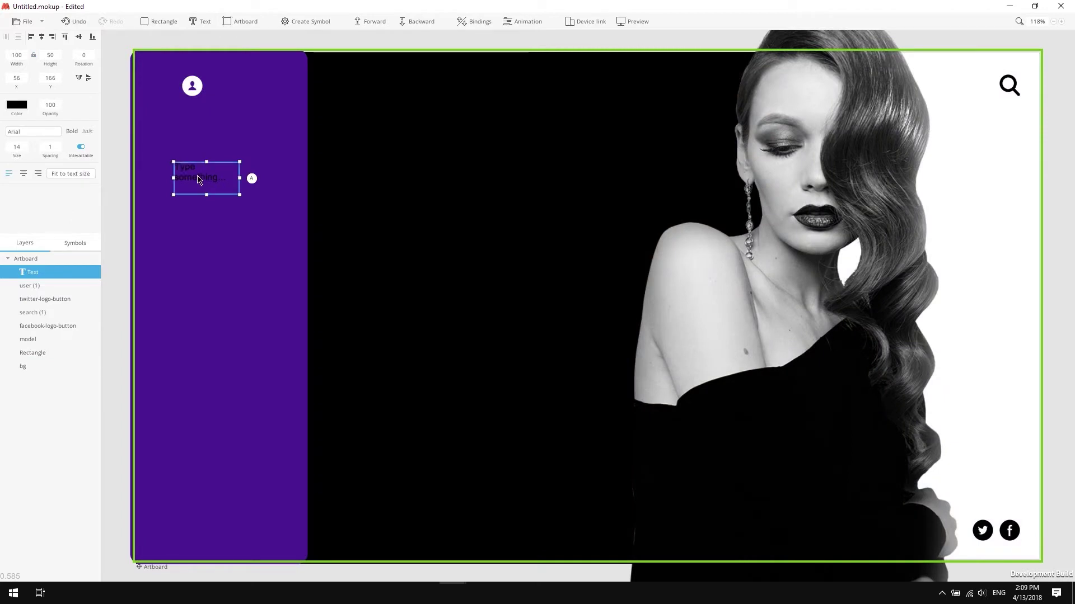
click(24, 134)
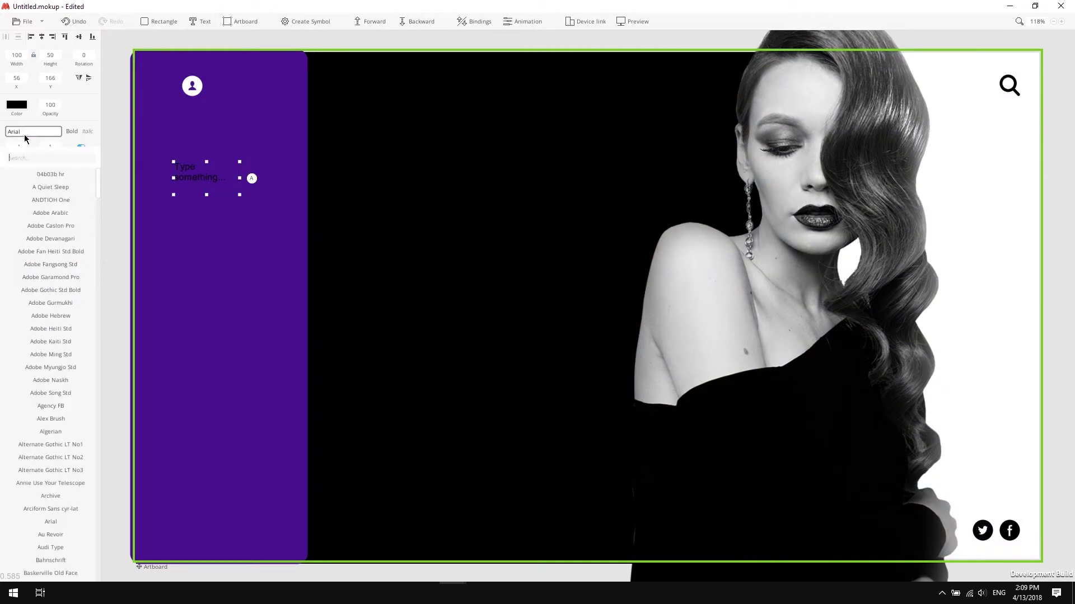
text(robo)
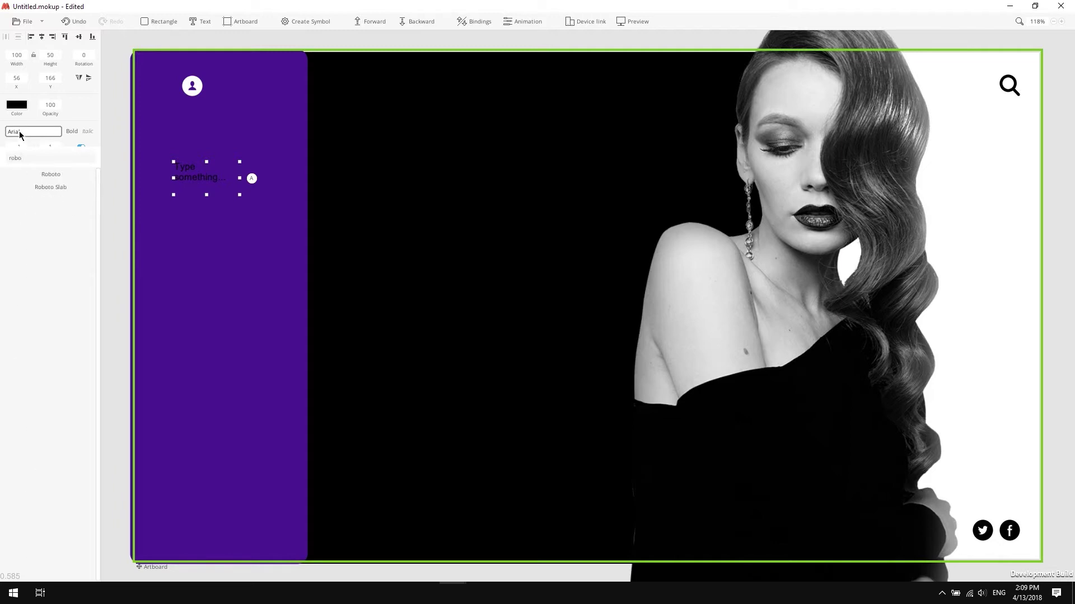
click(49, 177)
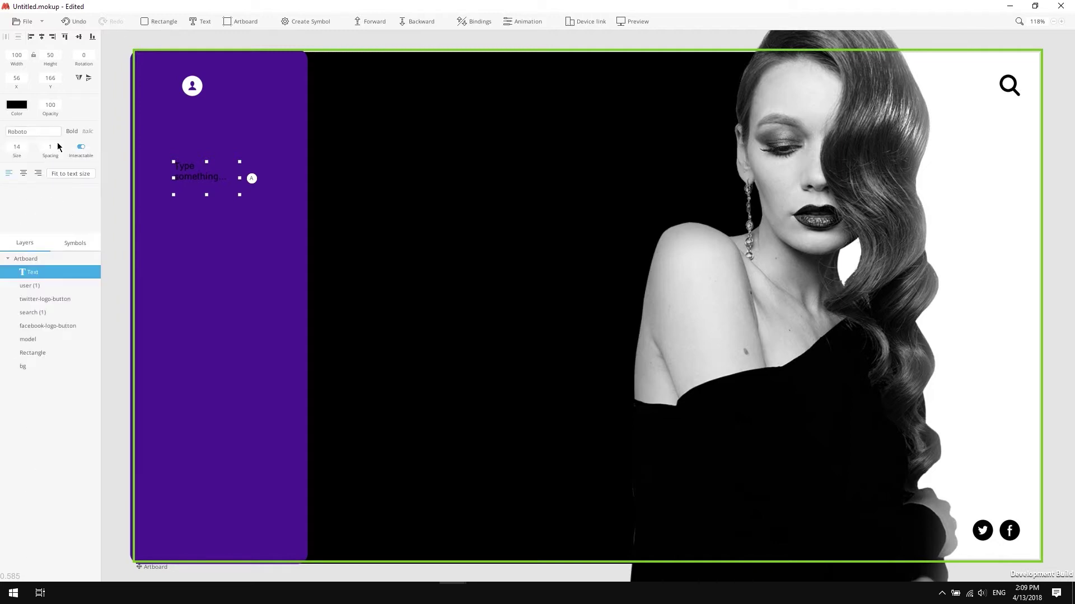
click(72, 131)
click(71, 132)
click(16, 148)
text(15)
key(Return)
click(17, 105)
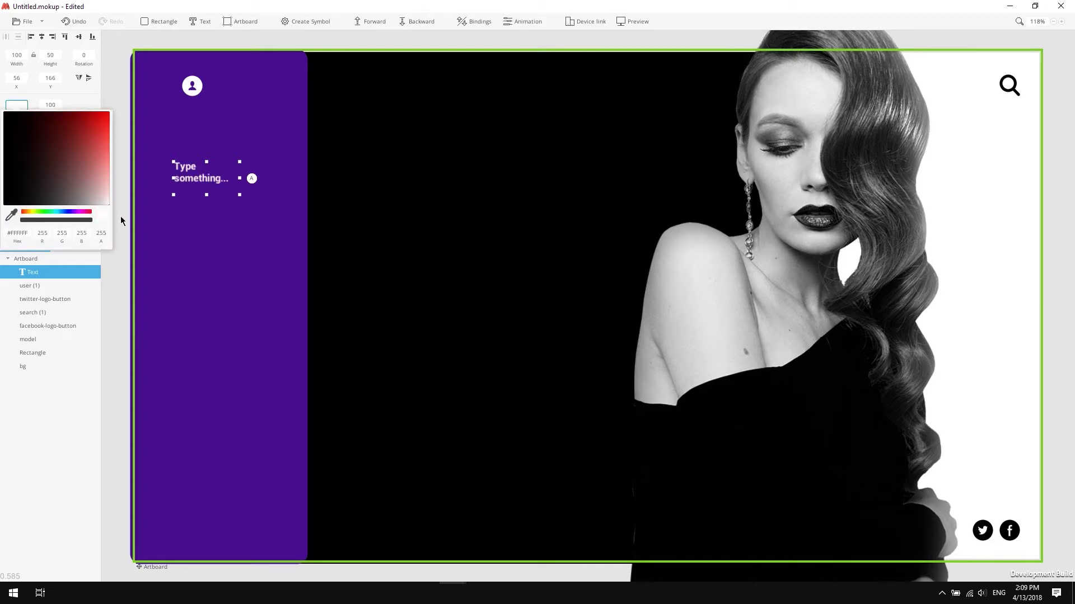
- Replace the placeholder text with HISTORY
double_click(202, 178)
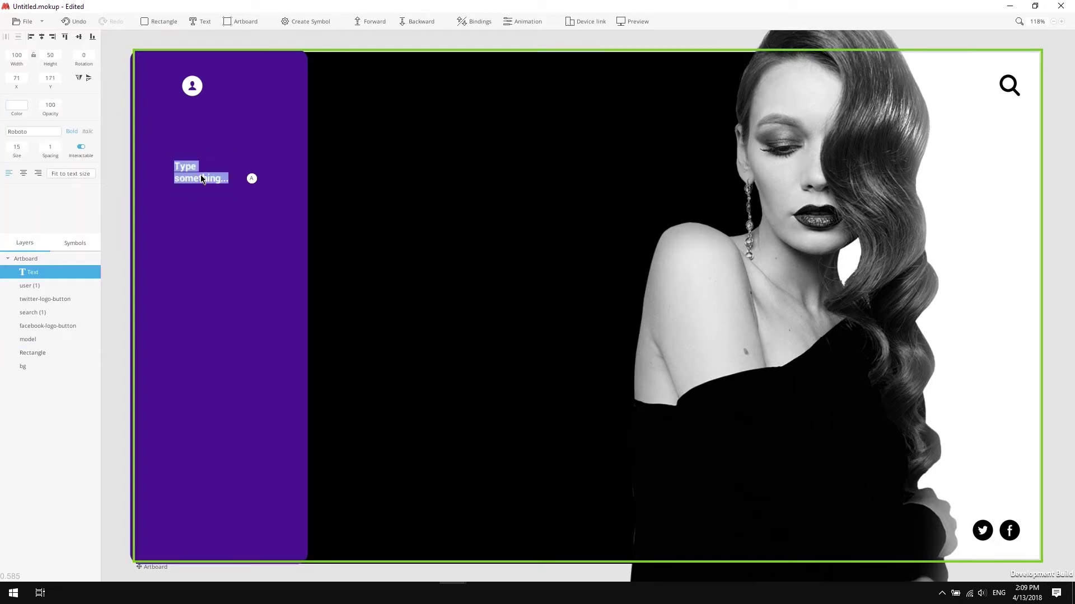
text(HISTORY)
click(123, 172)
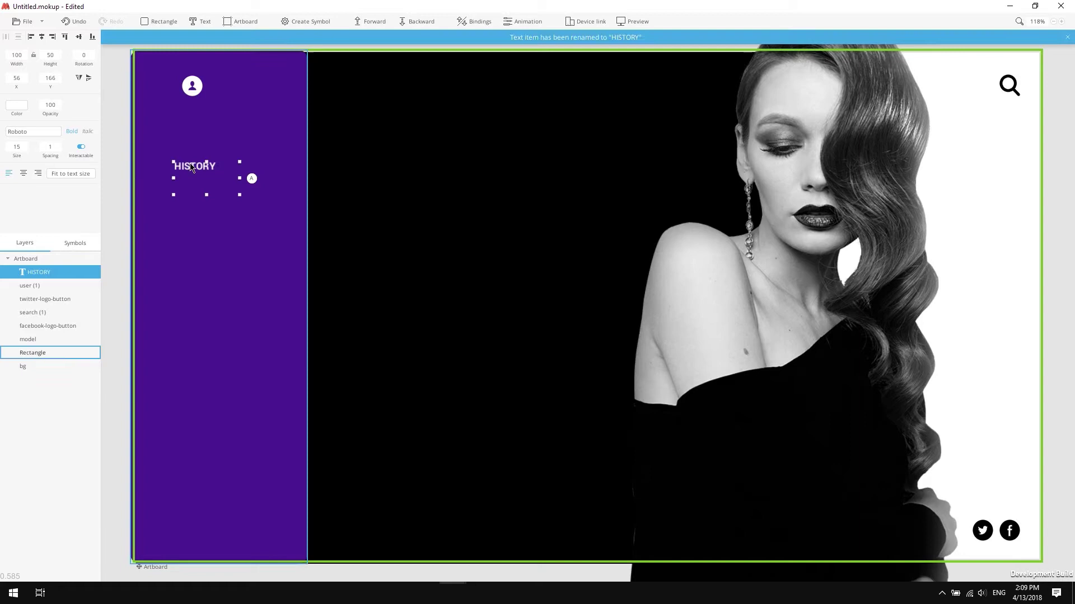
- Fit HISTORY to its text, move it down, and duplicate it below as a TEAM label
click(71, 174)
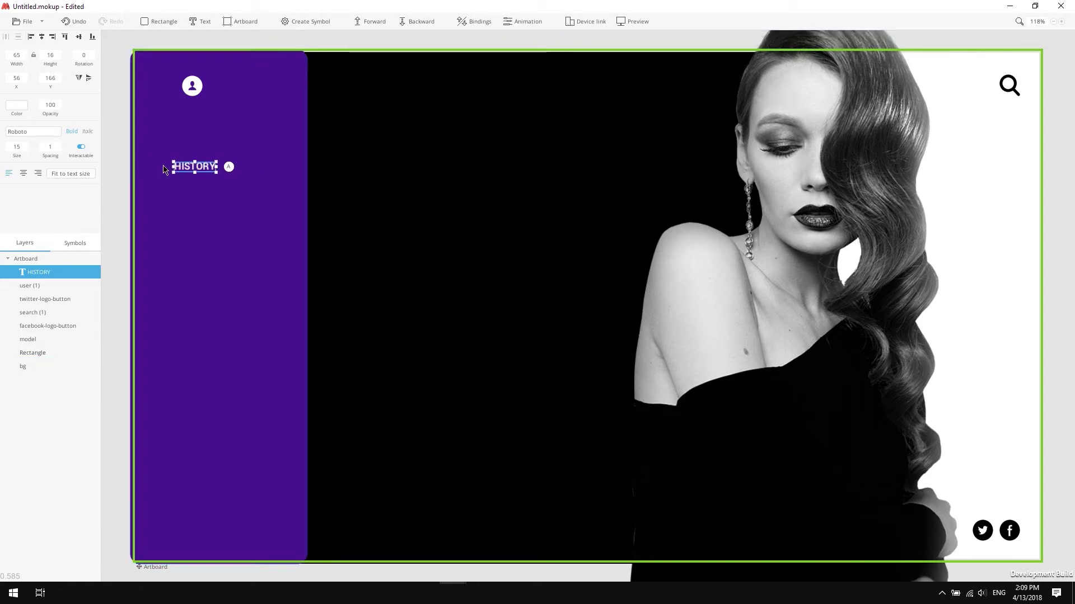
drag(196, 169, 200, 246)
key(ctrl+d)
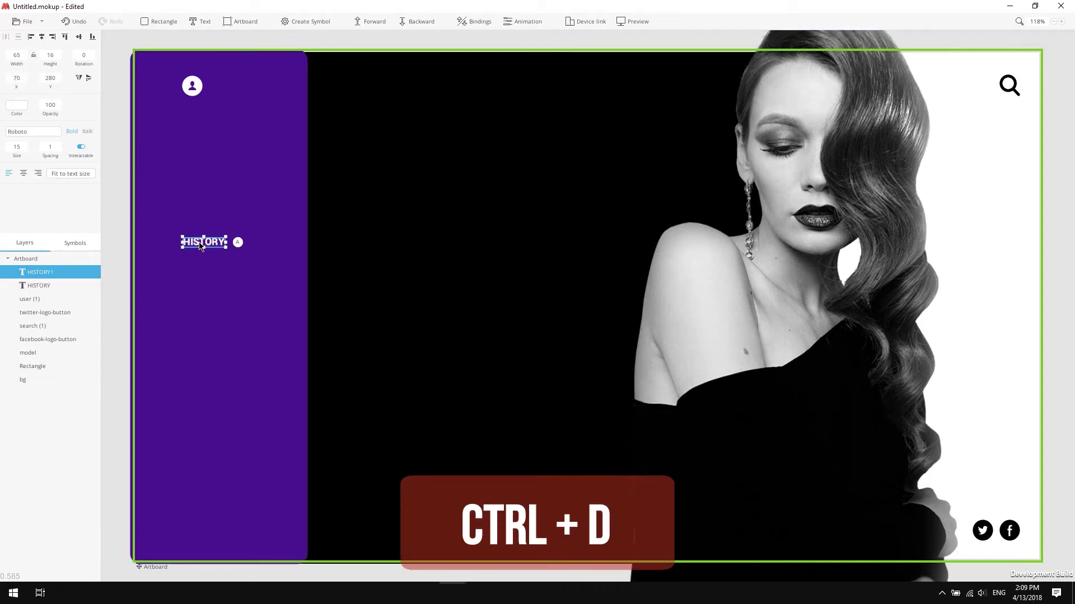
key(shift+Down)
key(shift+Down)
key(shift+Down)
key(shift+Down)
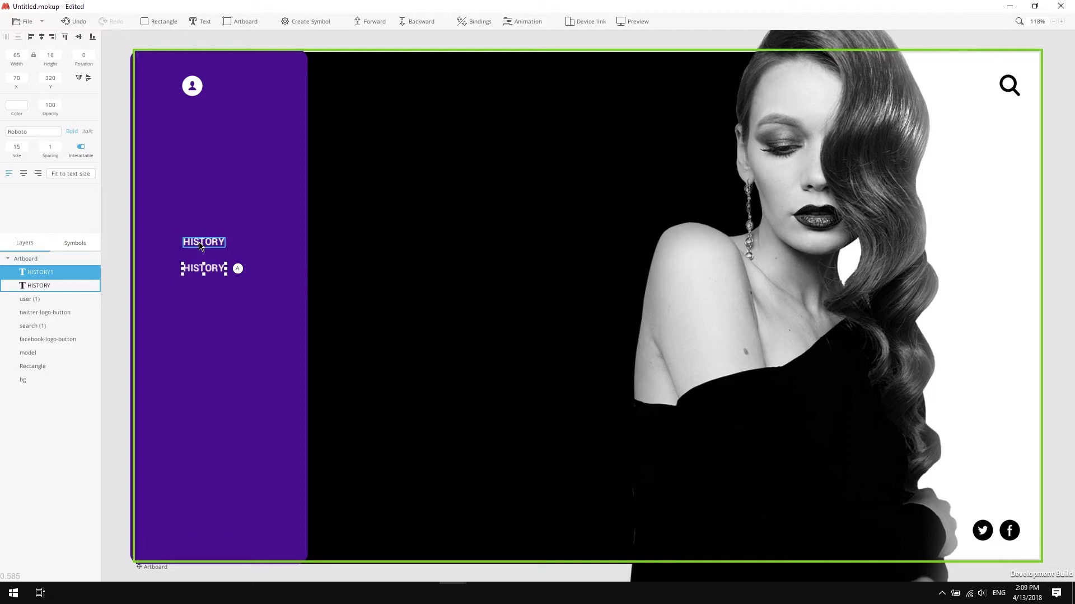
drag(199, 271, 196, 285)
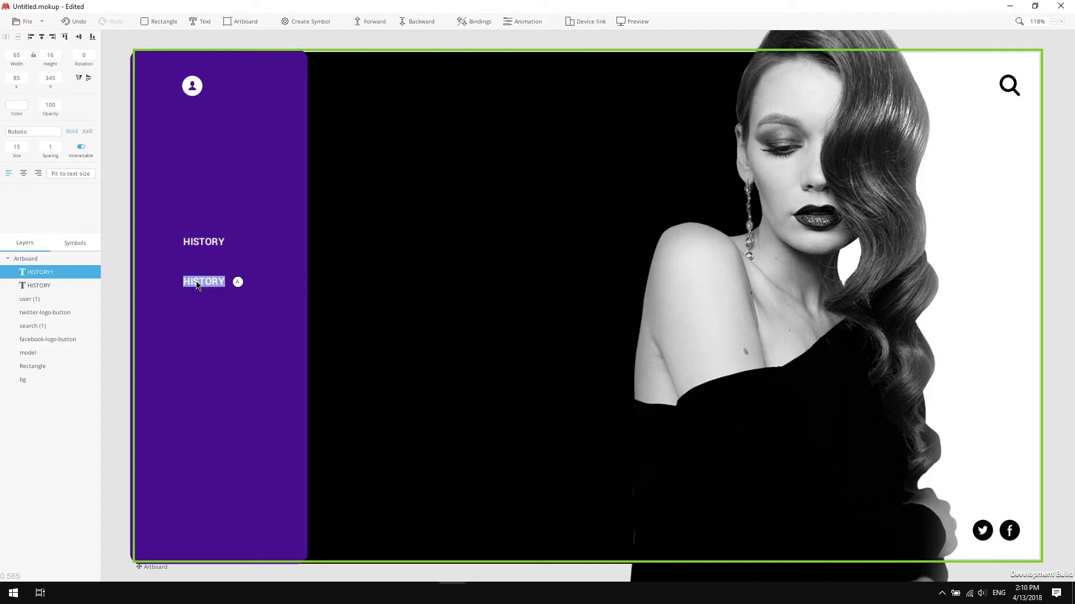
text(TEAM)
click(42, 273)
text(tea)
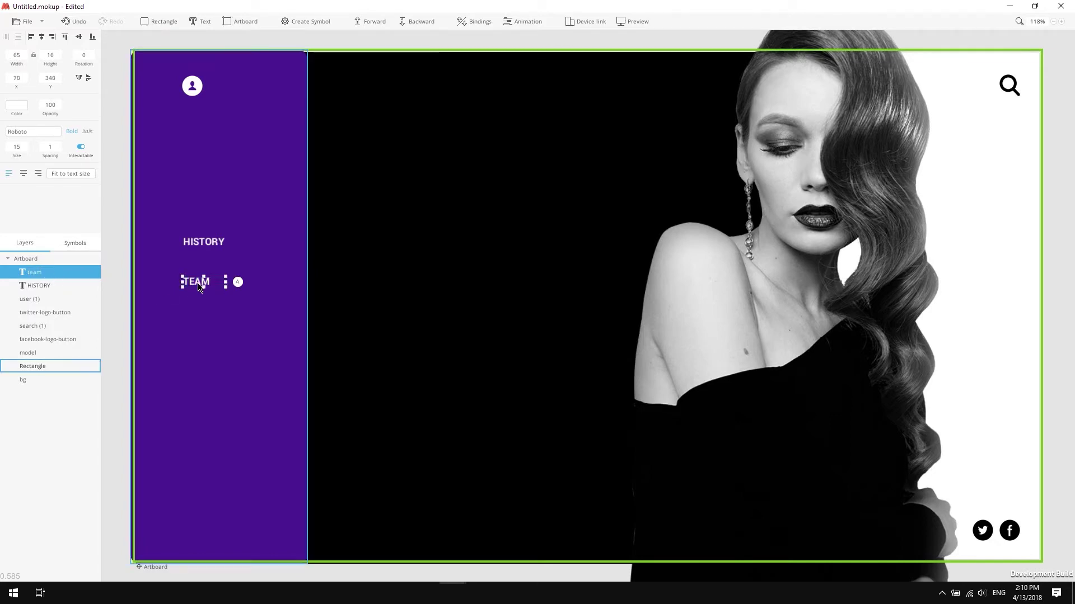
- Duplicate TEAM further down and retype the copy as SERVICES
key(ctrl+d)
key(shift+Down)
key(shift+Down)
key(shift+Down)
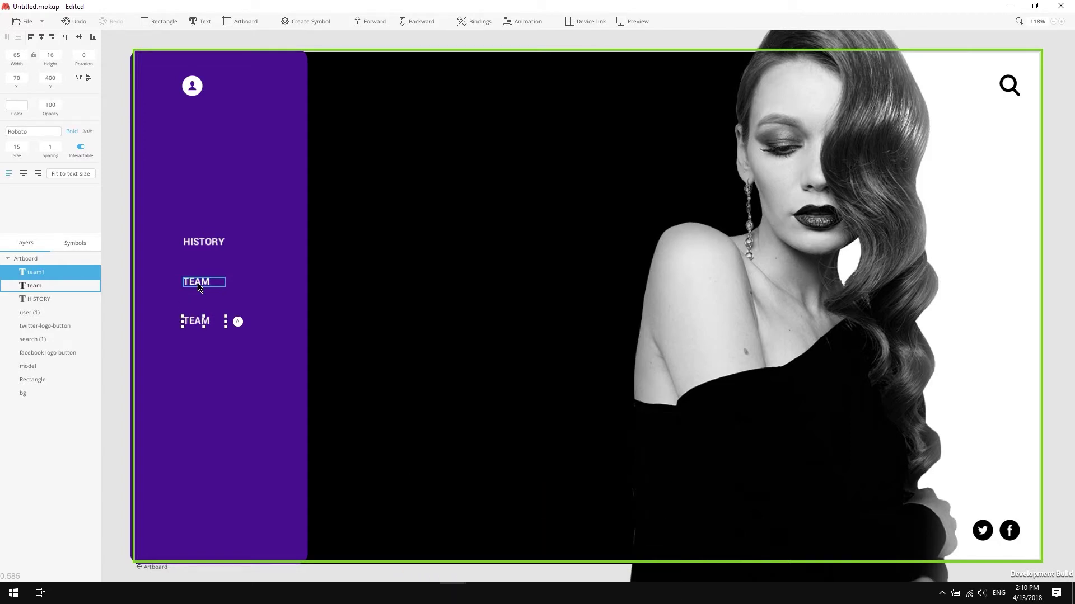
key(shift+Down)
double_click(198, 323)
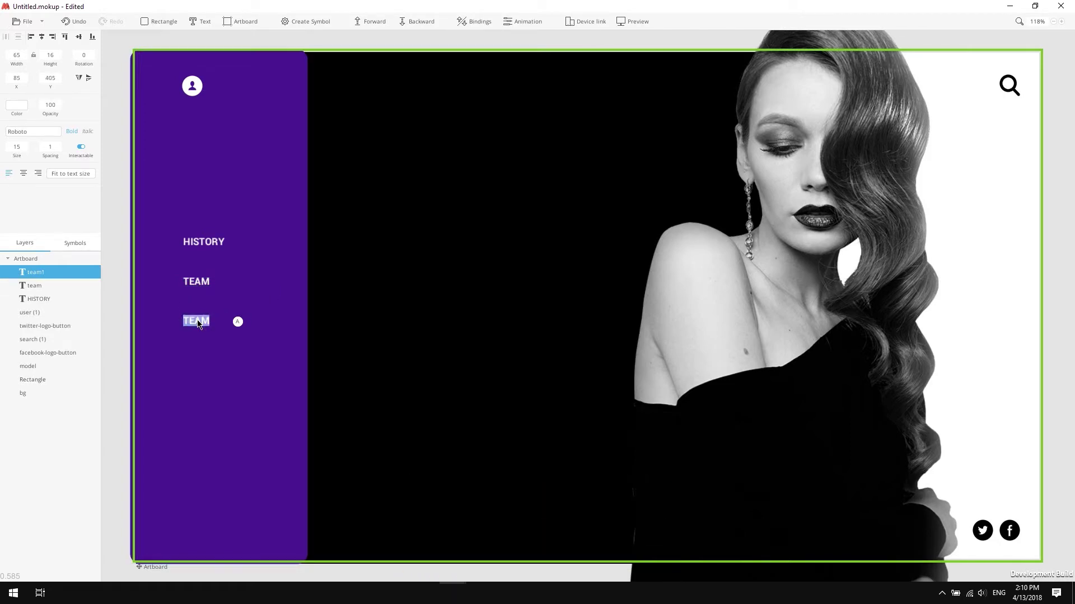
text(SERVICES)
click(66, 173)
- Duplicate SERVICES as CONTACTS, rename its layer 'contacts', and select the menu labels
key(ctrl+d)
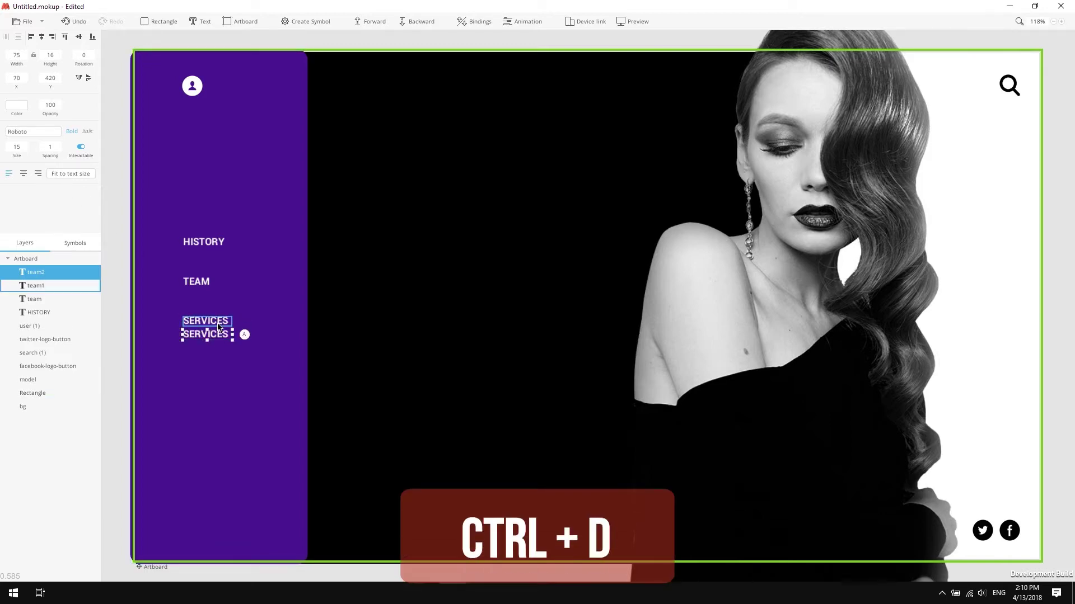
double_click(213, 358)
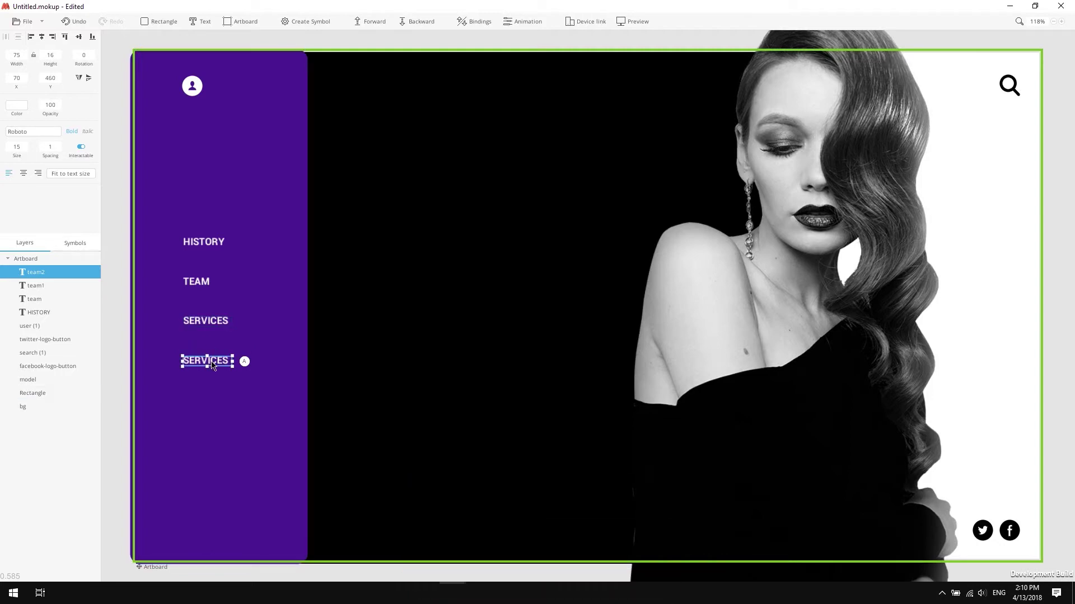
text(CONTACTS)
click(46, 287)
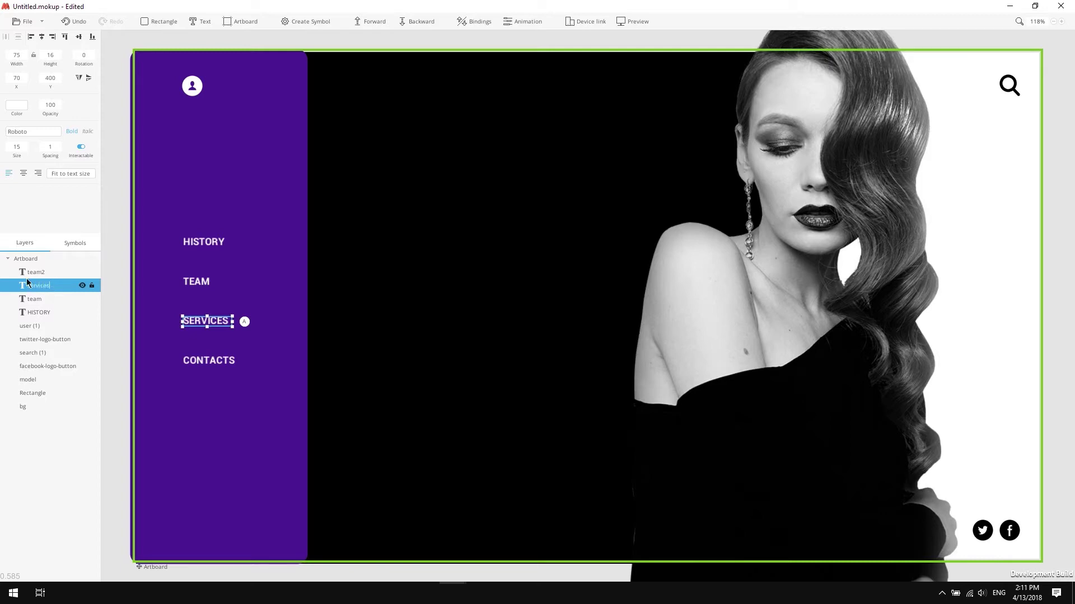
click(26, 274)
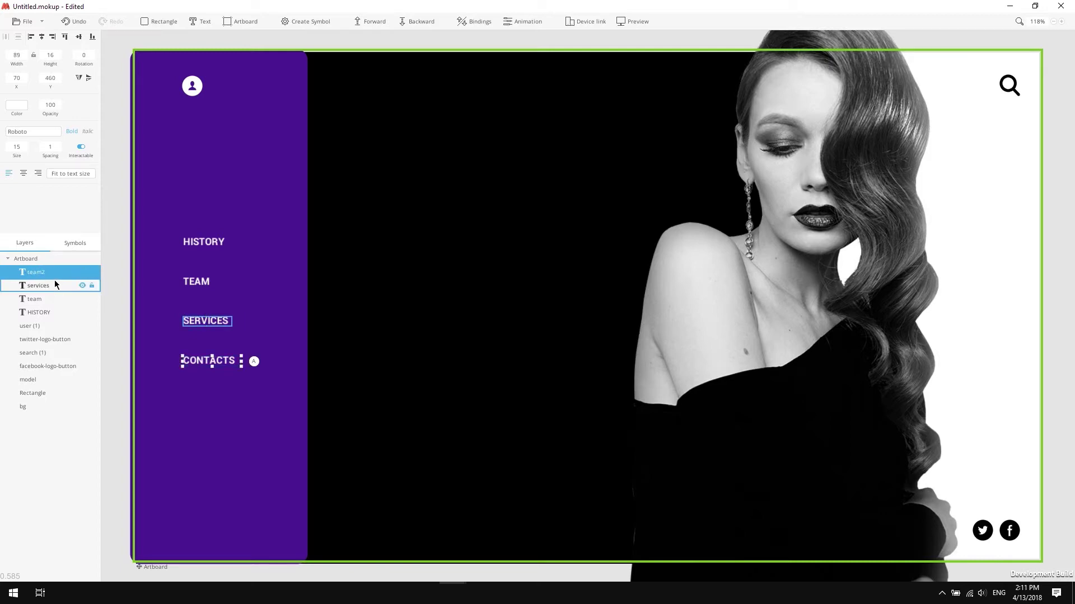
double_click(44, 272)
text(contacts)
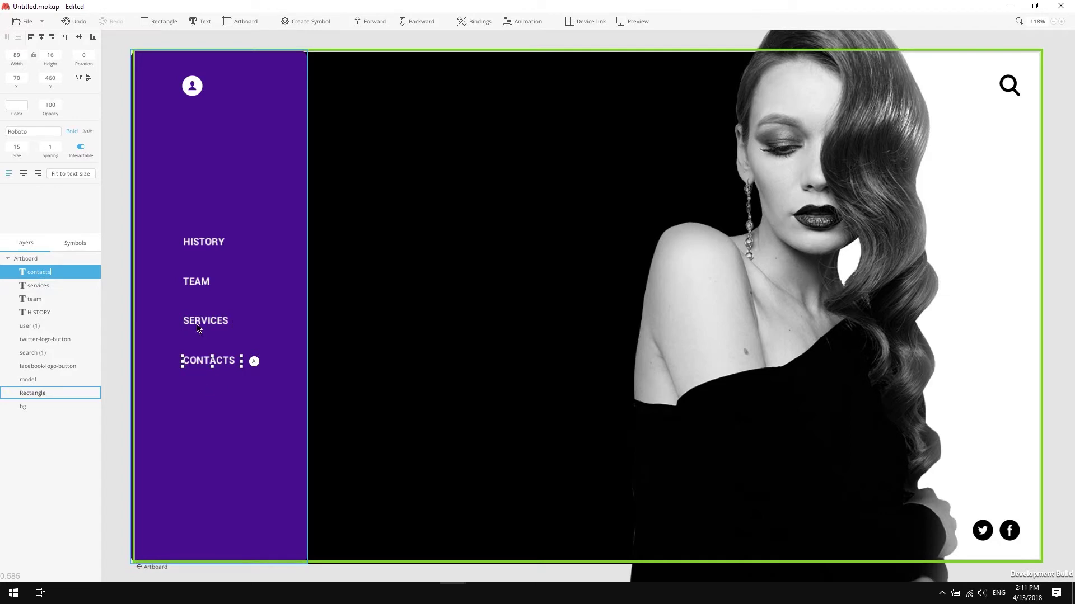
click(203, 243)
shift+click(199, 281)
shift+click(204, 322)
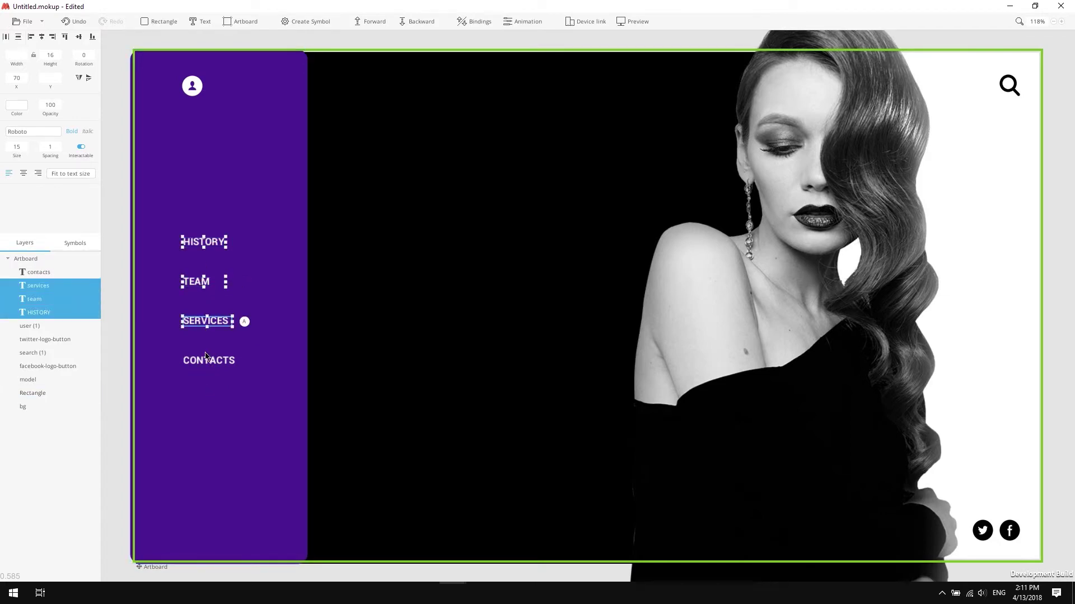
- Group HISTORY, TEAM, SERVICES and CONTACTS and name the group menuitems
shift+click(206, 361)
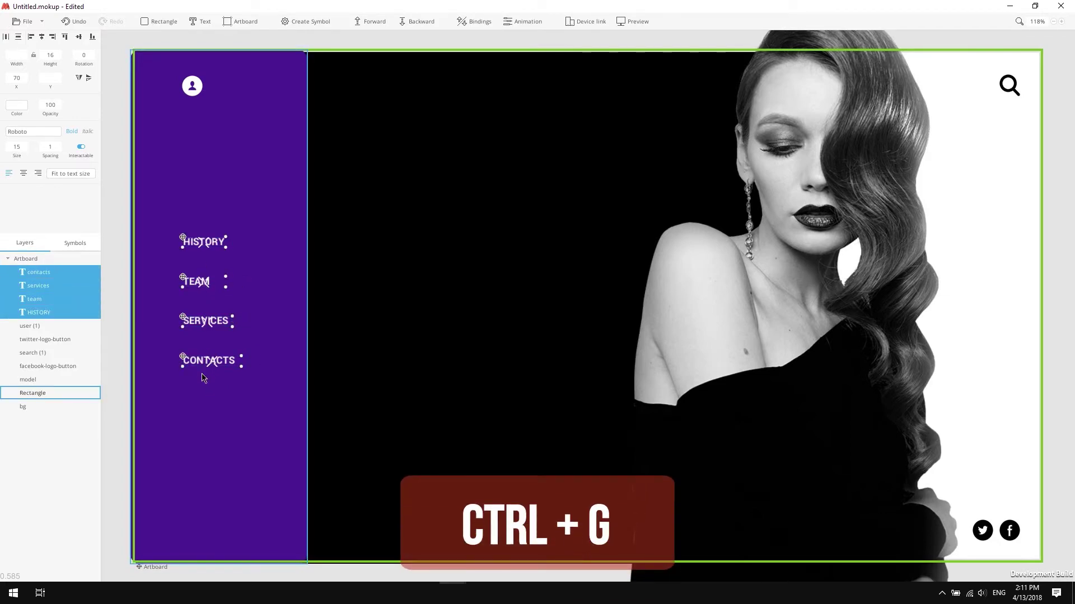
key(ctrl+g)
click(29, 273)
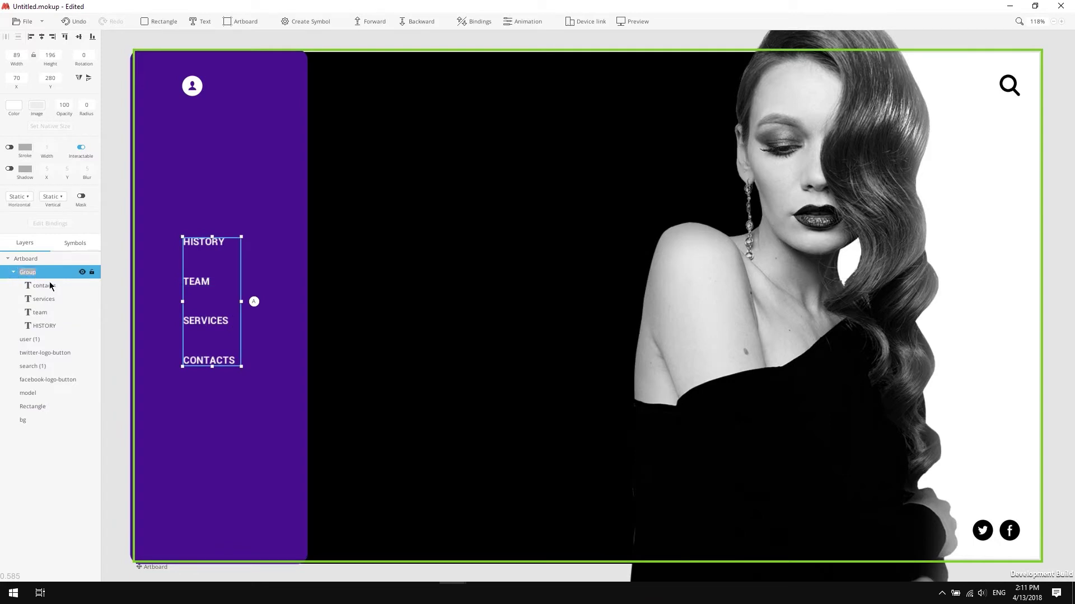
click(68, 289)
text(men)
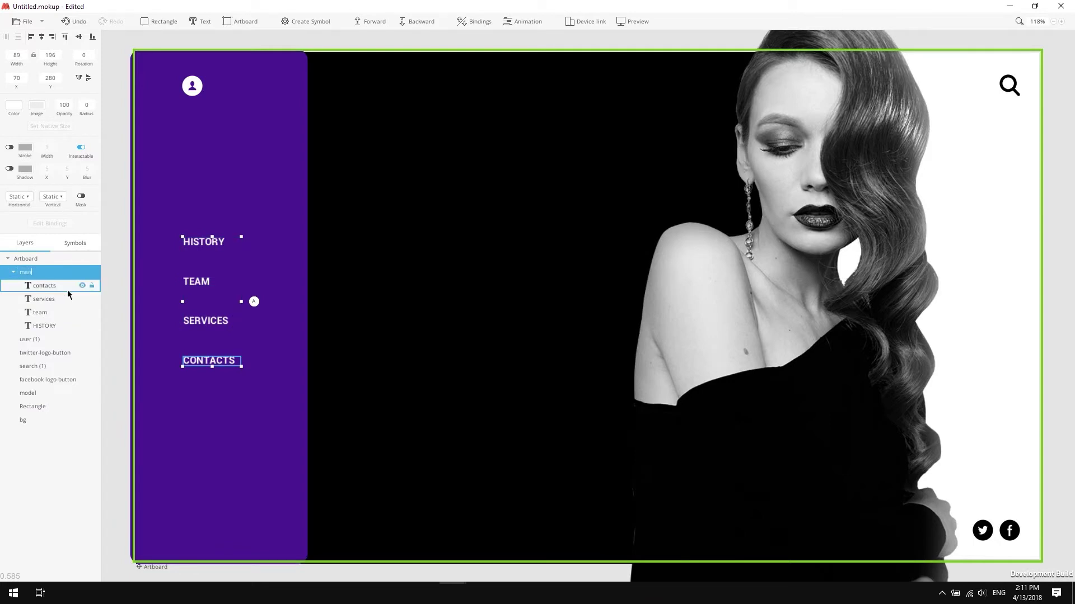
text(uit)
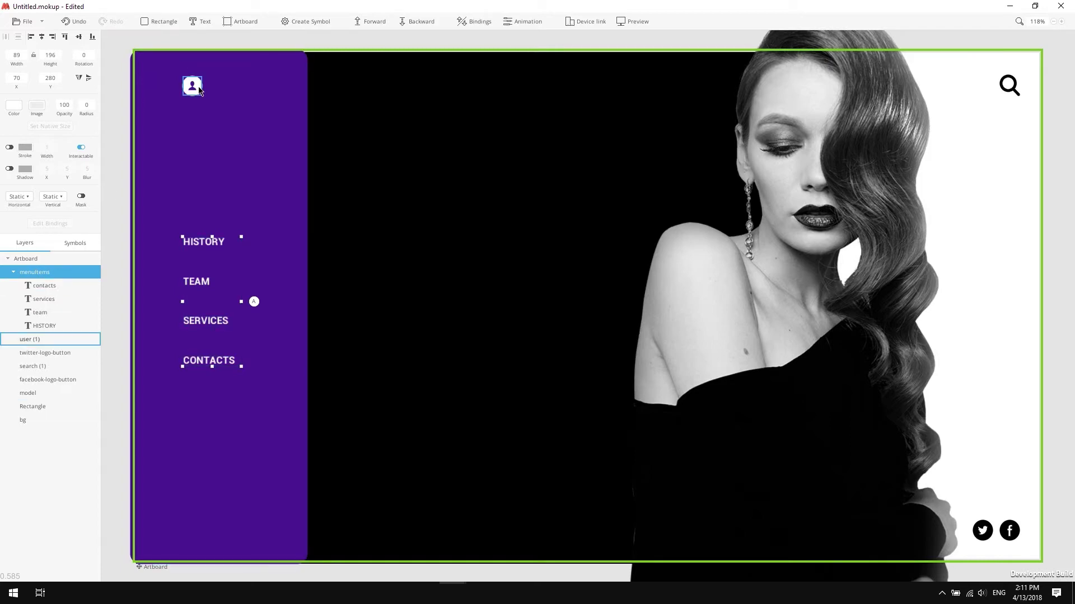
- Add a white Roboto 'ME' label beside the user icon, fitted to its text
click(200, 21)
click(218, 94)
drag(218, 94, 226, 95)
double_click(226, 96)
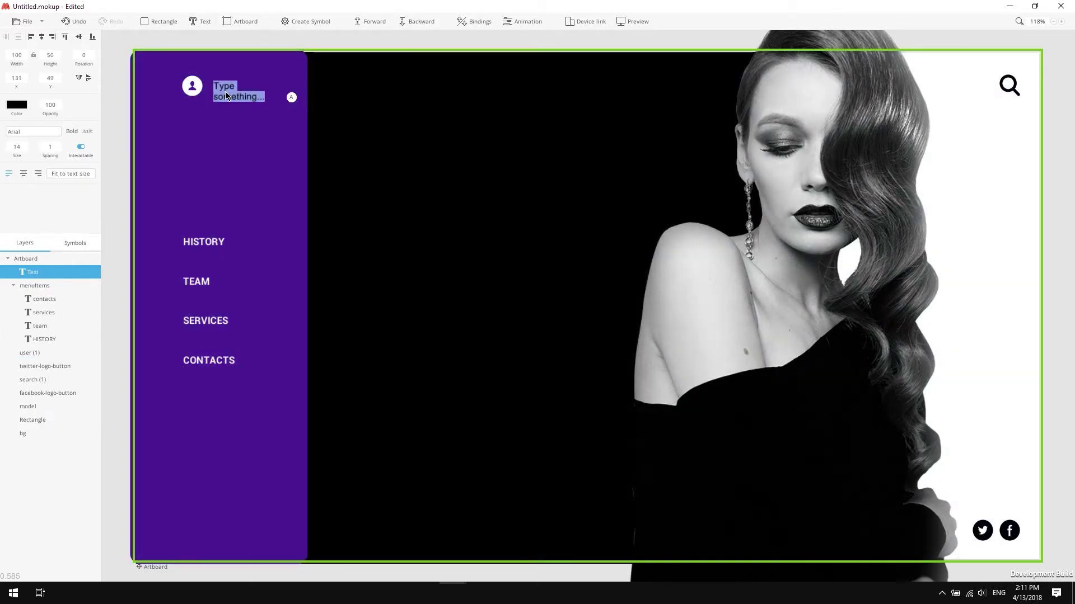
text(ME)
key(ctrl+a)
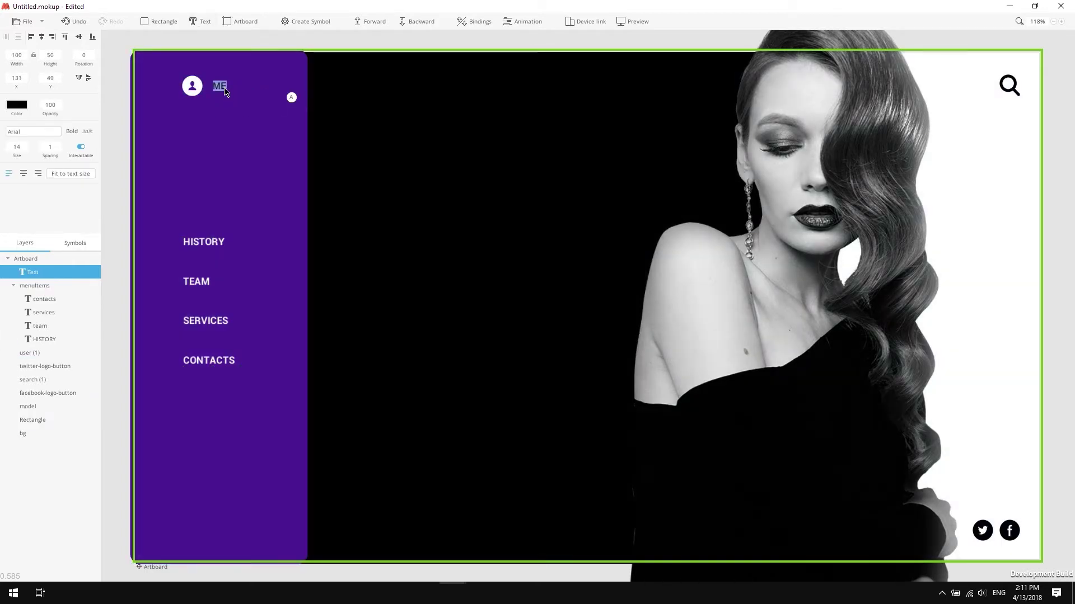
click(51, 133)
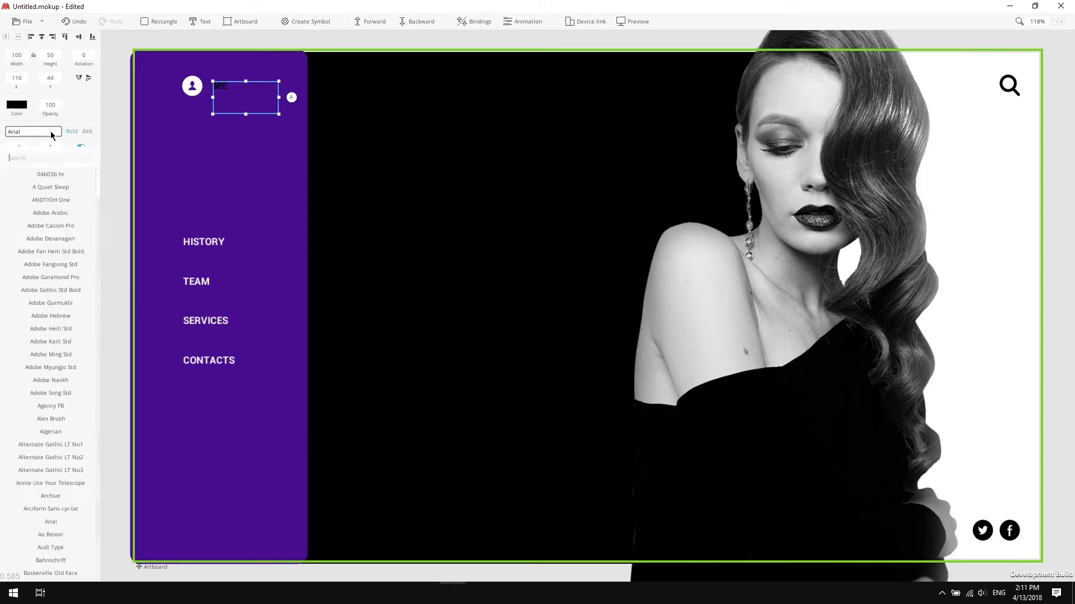
text(robo)
click(50, 174)
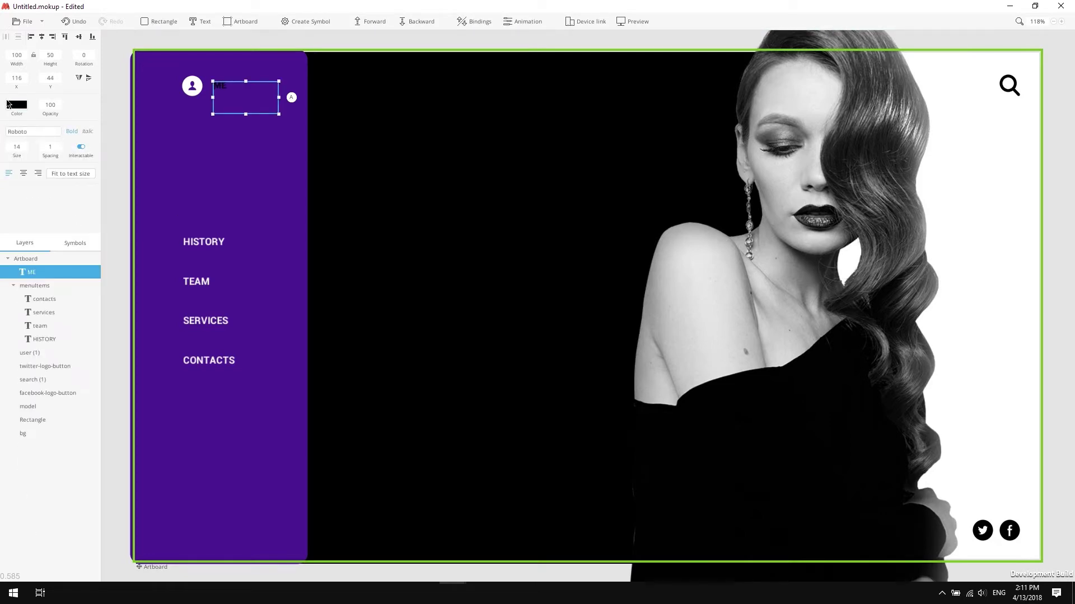
click(17, 105)
drag(50, 151, 120, 215)
click(120, 214)
click(82, 173)
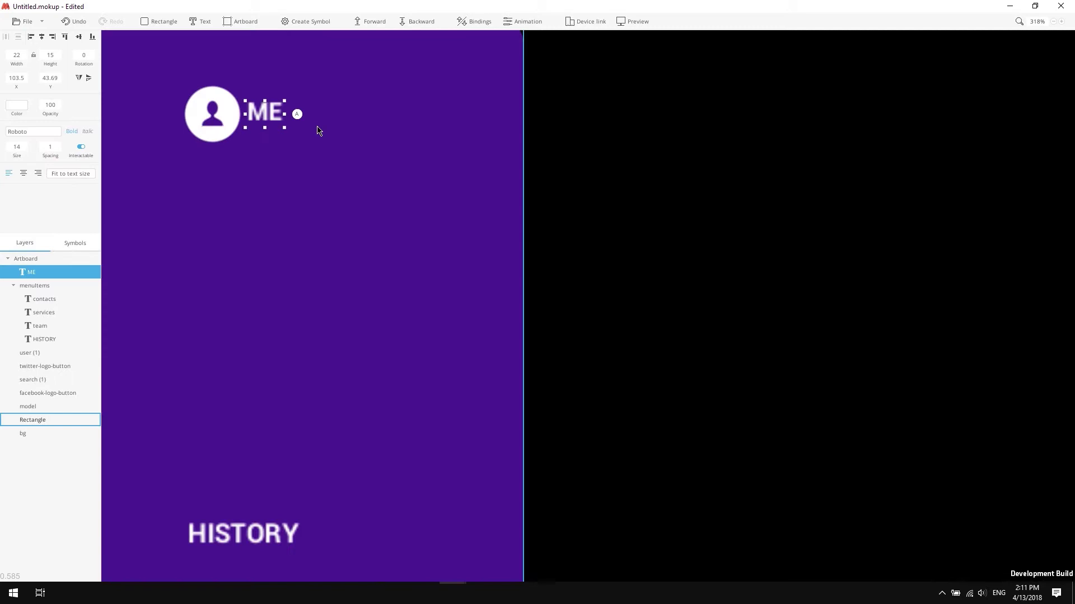
- Group the ME label with the user icon and name the group userInfo
shift+click(230, 119)
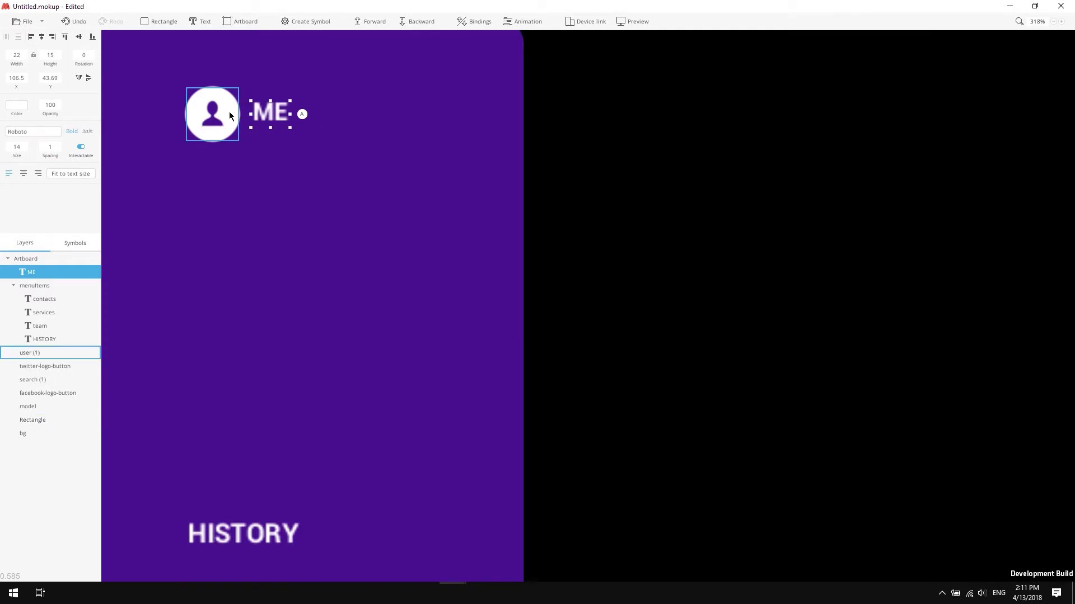
key(ctrl)
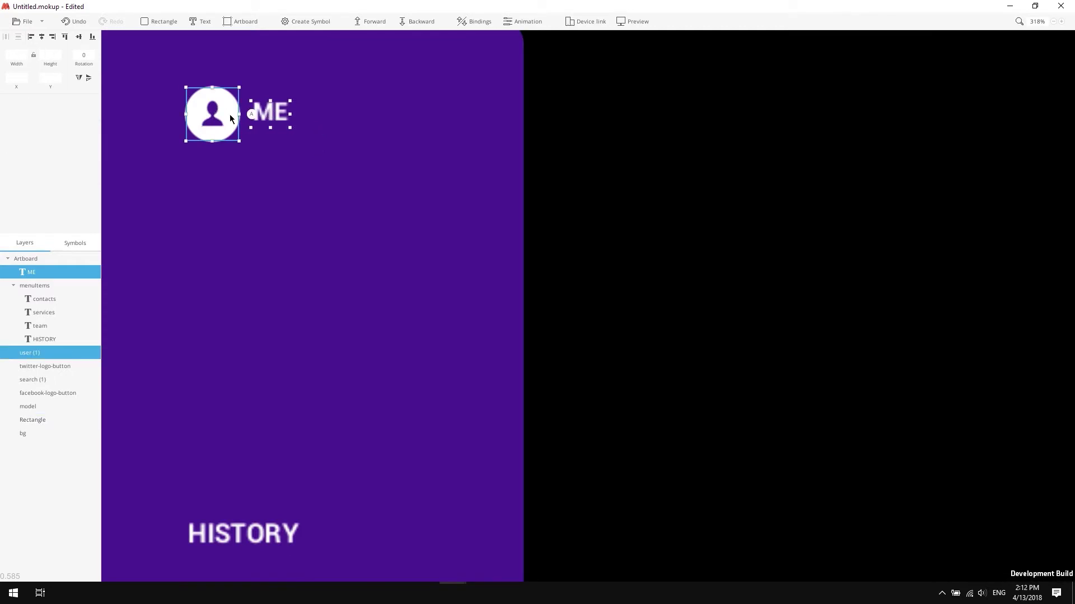
key(ctrl+g)
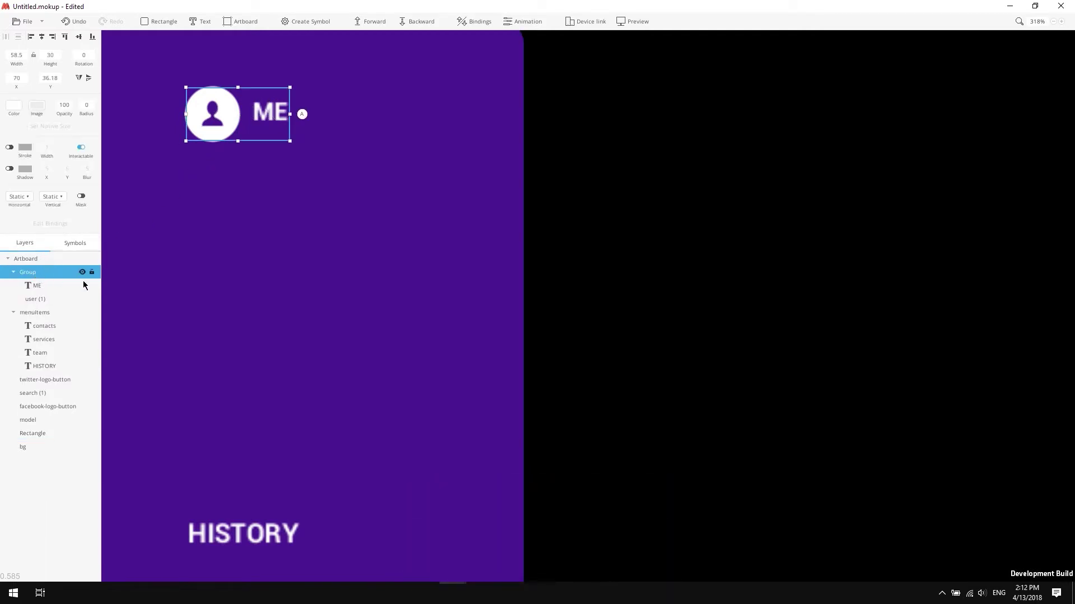
key(F2)
text(userInfo)
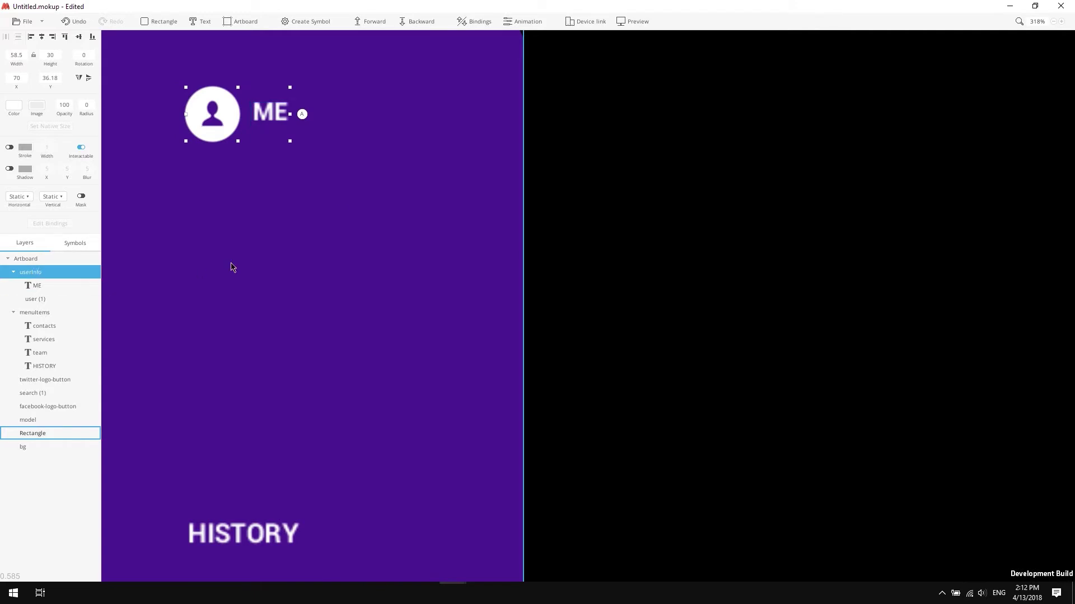
- Add a '2018. MY STUDIO' text label at the bottom of the sidebar
scroll(332, 224, down, 10)
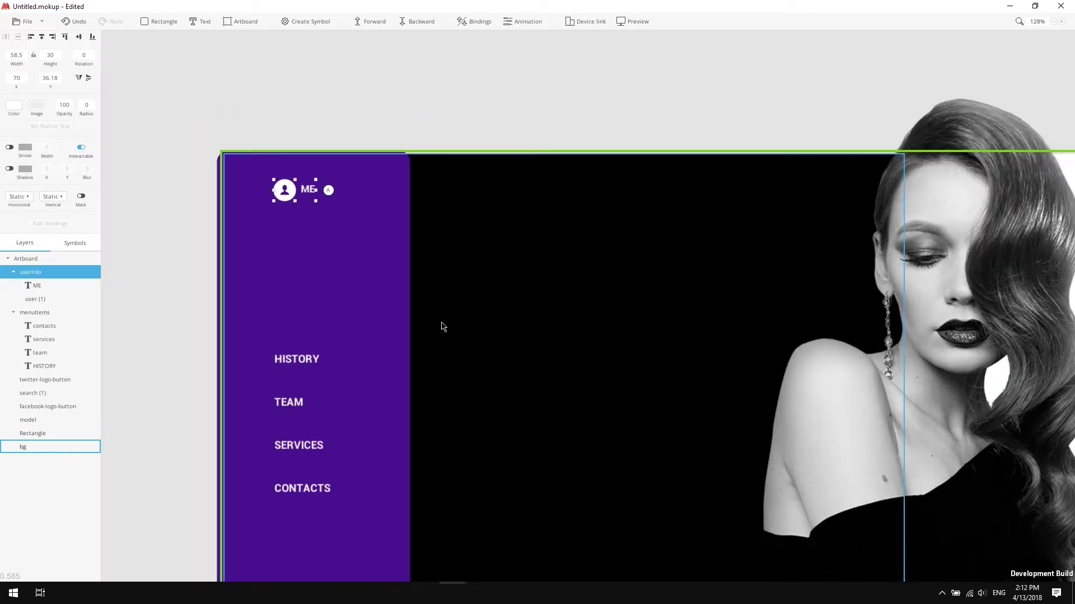
middle_drag(562, 361, 471, 244)
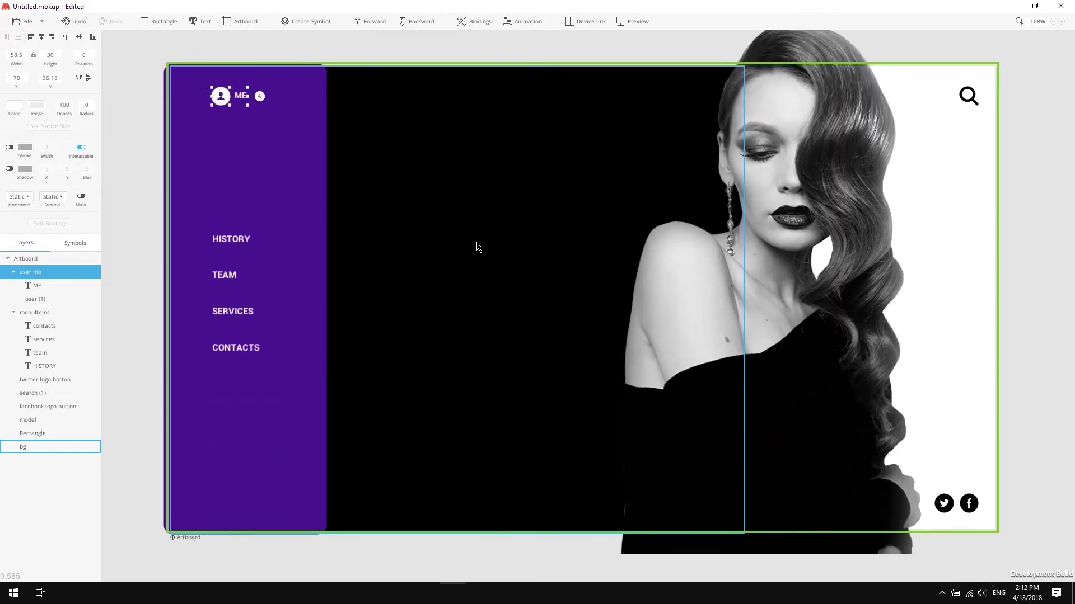
click(199, 24)
click(223, 495)
text(2018)
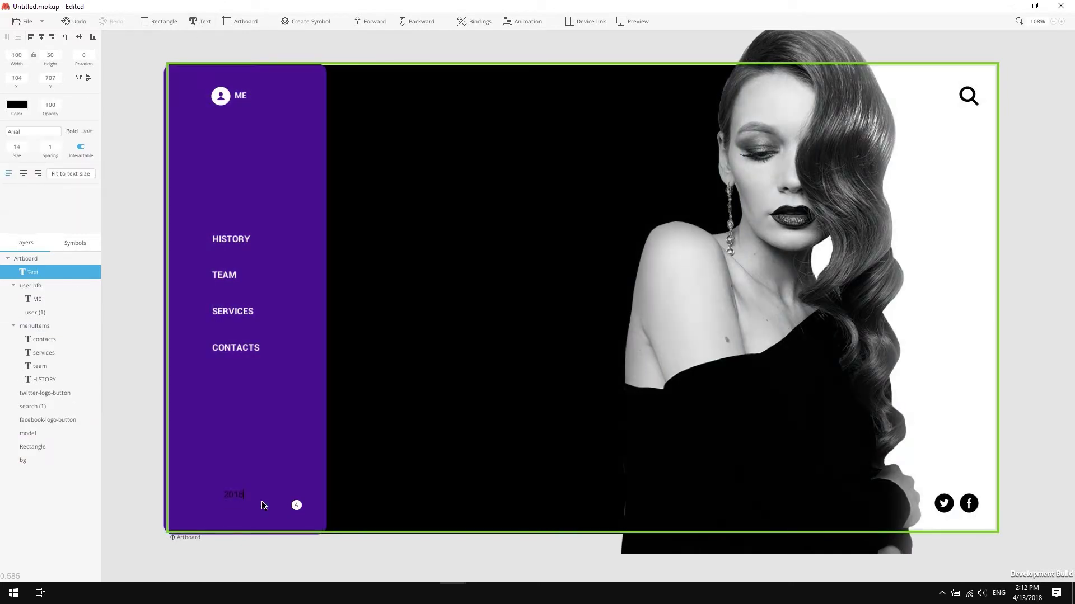
text(. MY STUDIO)
- Style the caption in white Roboto and fit its box to the text
click(24, 132)
text(robo)
click(34, 171)
click(19, 104)
click(6, 116)
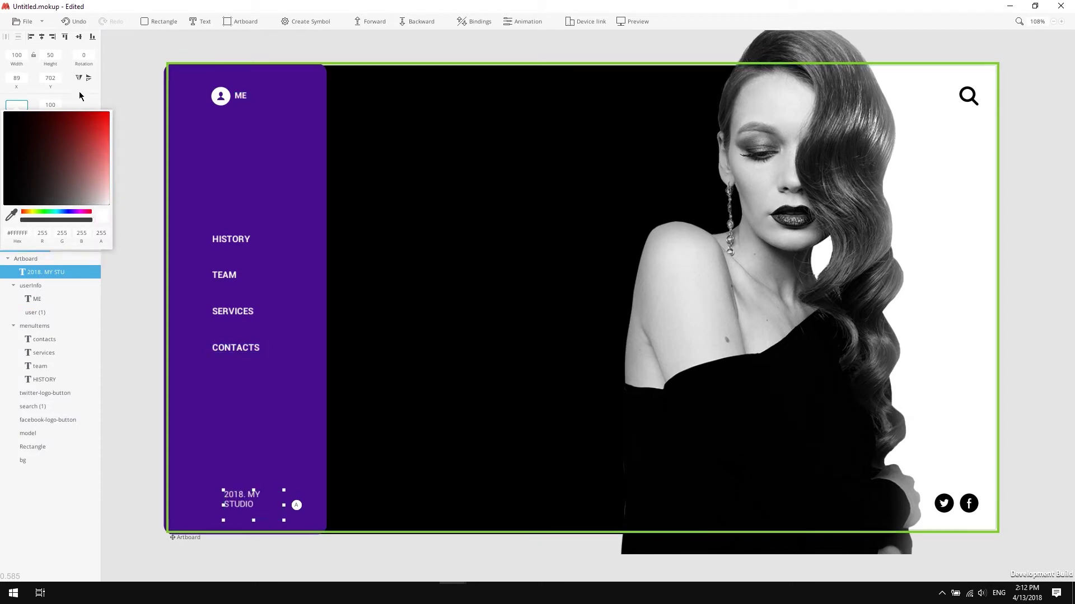
click(55, 107)
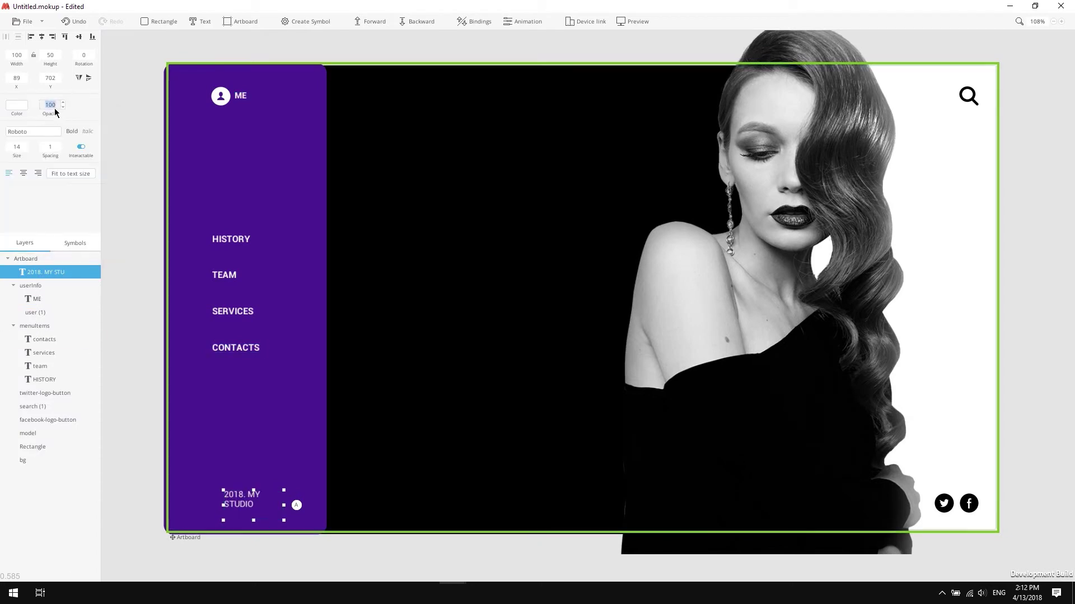
click(69, 172)
- Position the caption at X 70, Y 720
click(18, 79)
text(70)
key(Tab)
text(720)
key(Return)
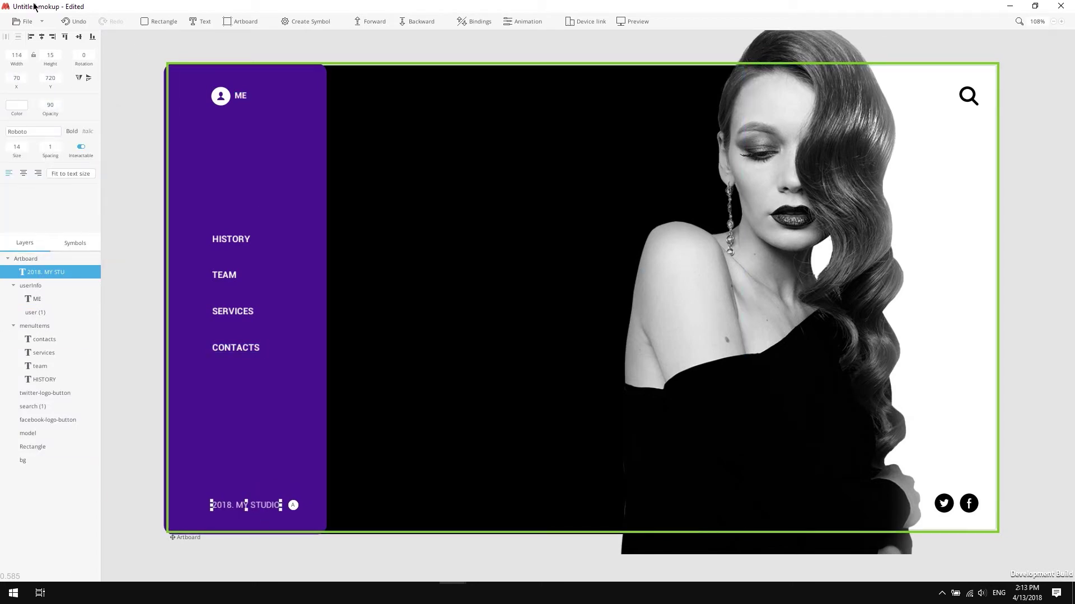
- Add a white 'COMPANY TIMELINE' text box in the black area, fitted to its text
click(398, 147)
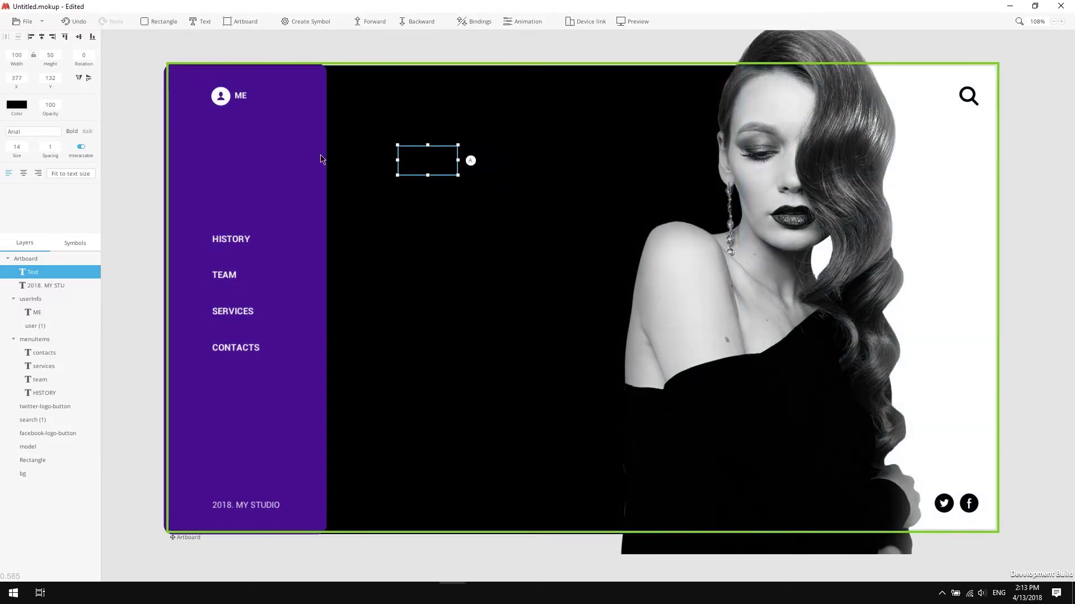
click(16, 105)
drag(93, 176, 120, 224)
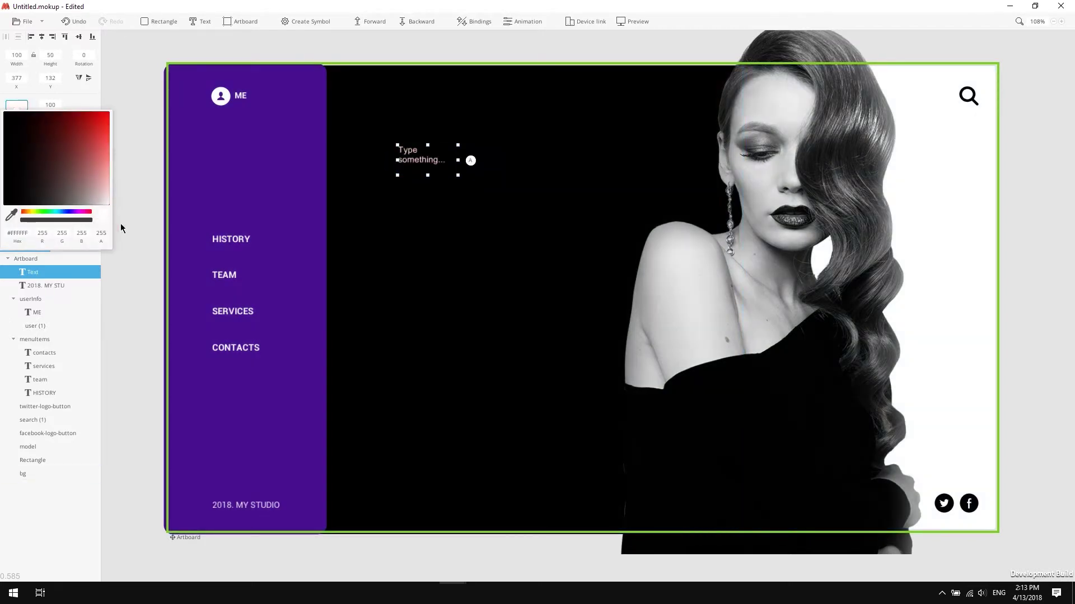
double_click(410, 160)
text(COMPA)
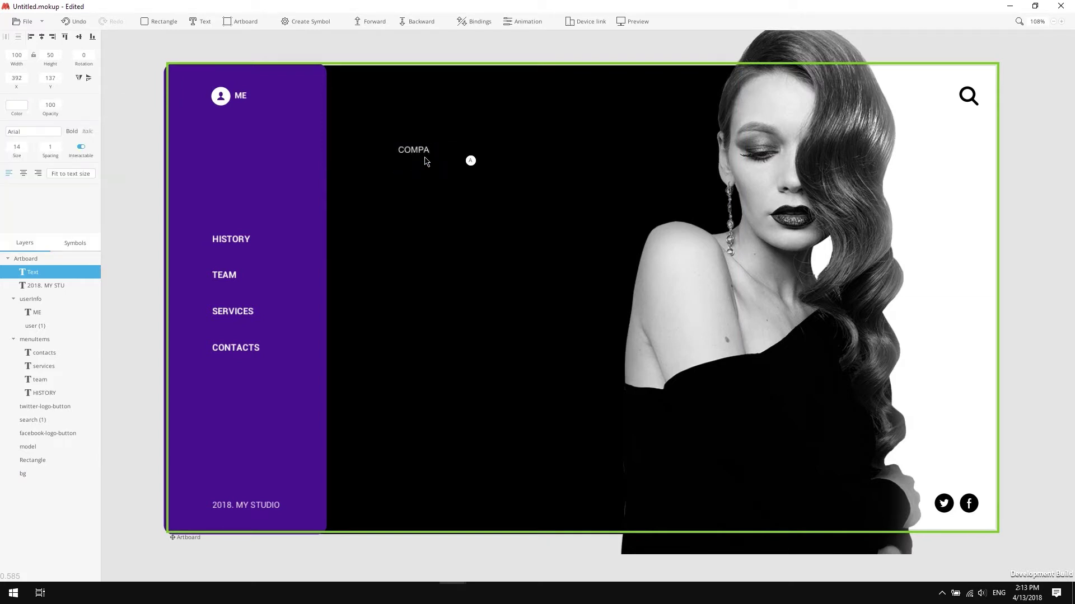
text(NY TIMELINE)
click(82, 174)
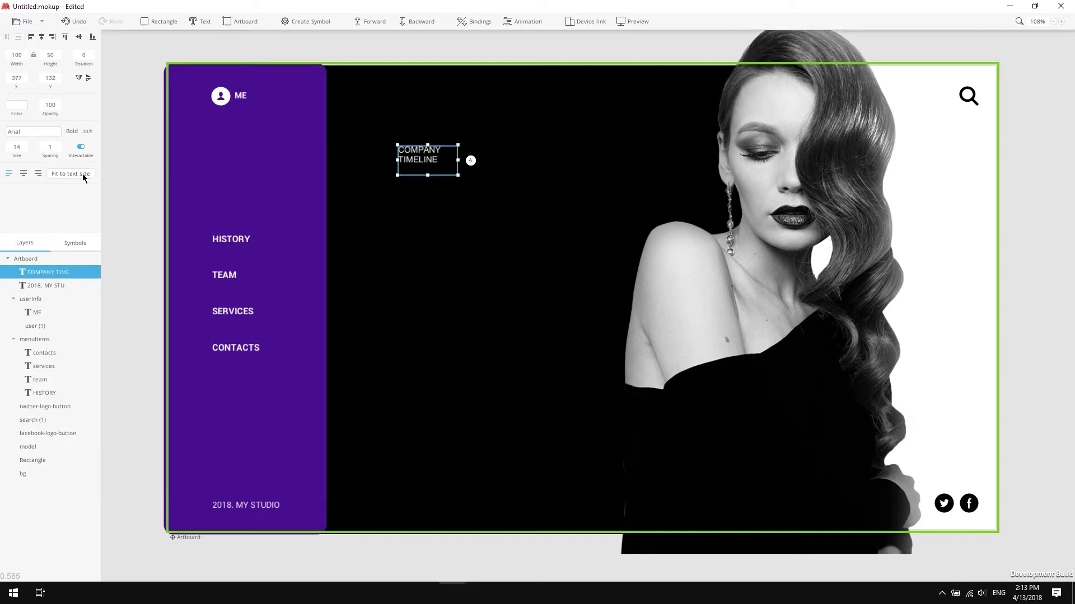
- Set the heading to size 15 at X 320, Y 150 and lower its opacity to 90%
click(23, 150)
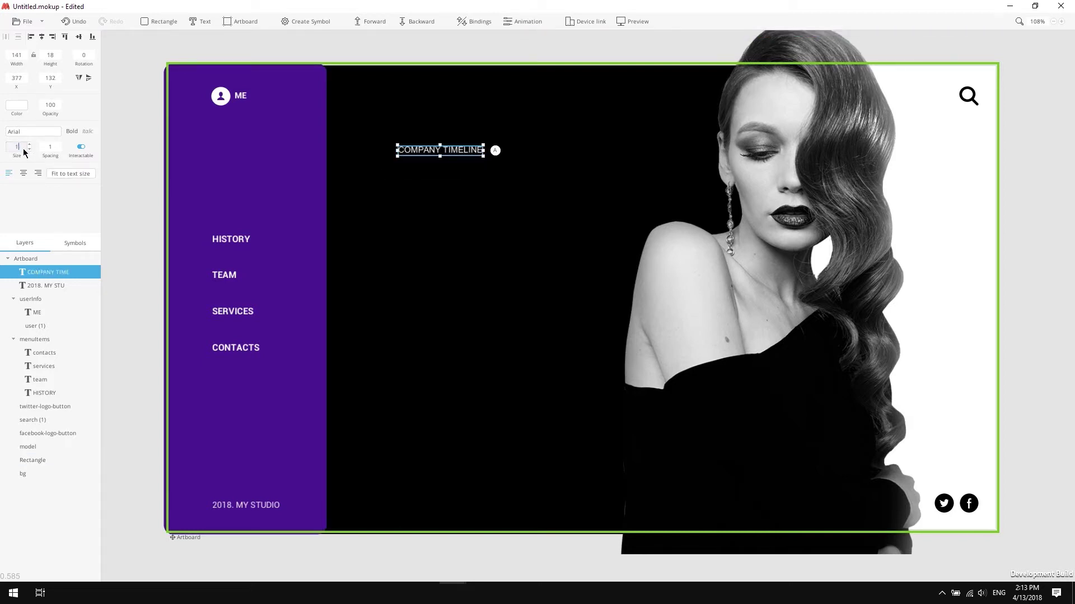
click(64, 174)
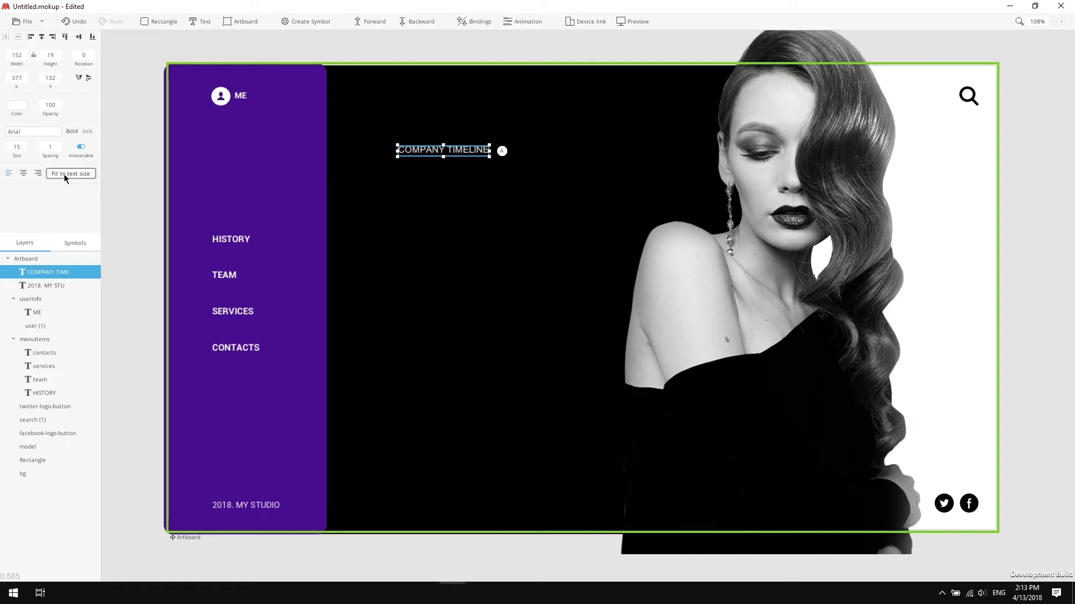
click(17, 78)
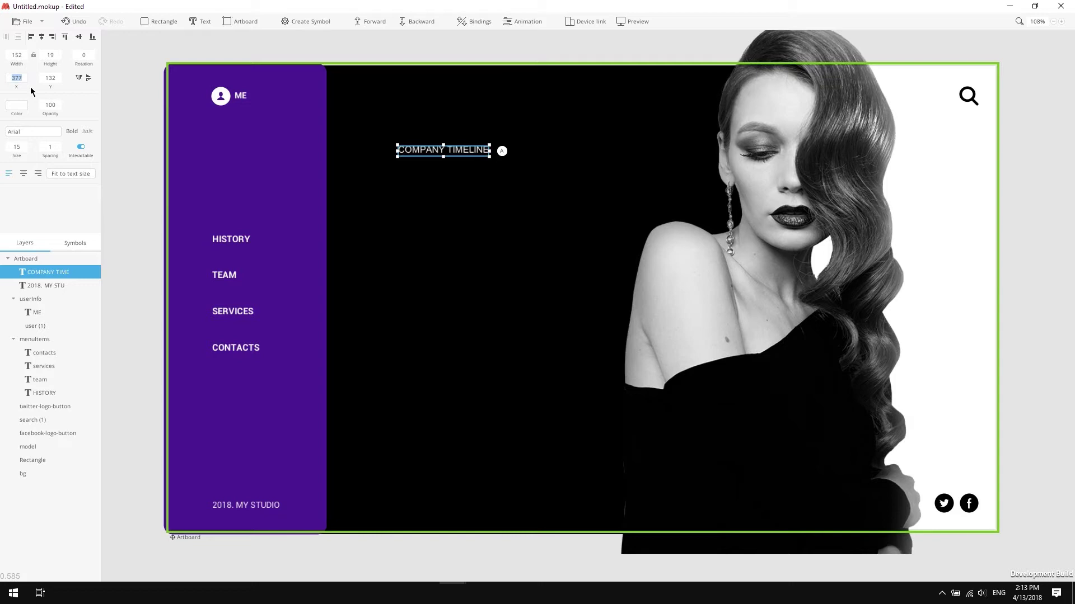
text(320)
key(Tab)
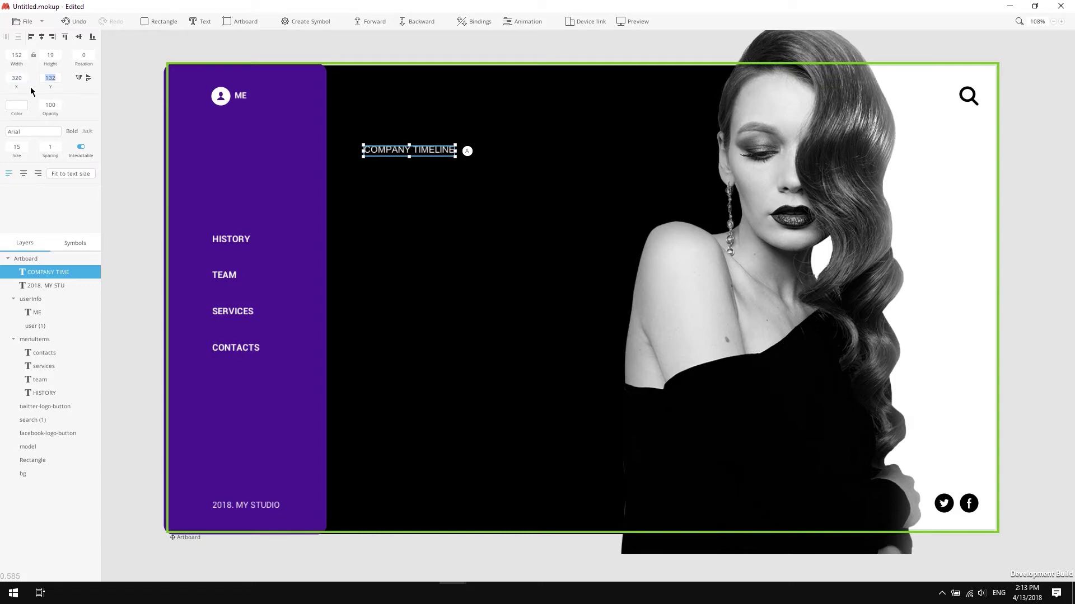
key(Return)
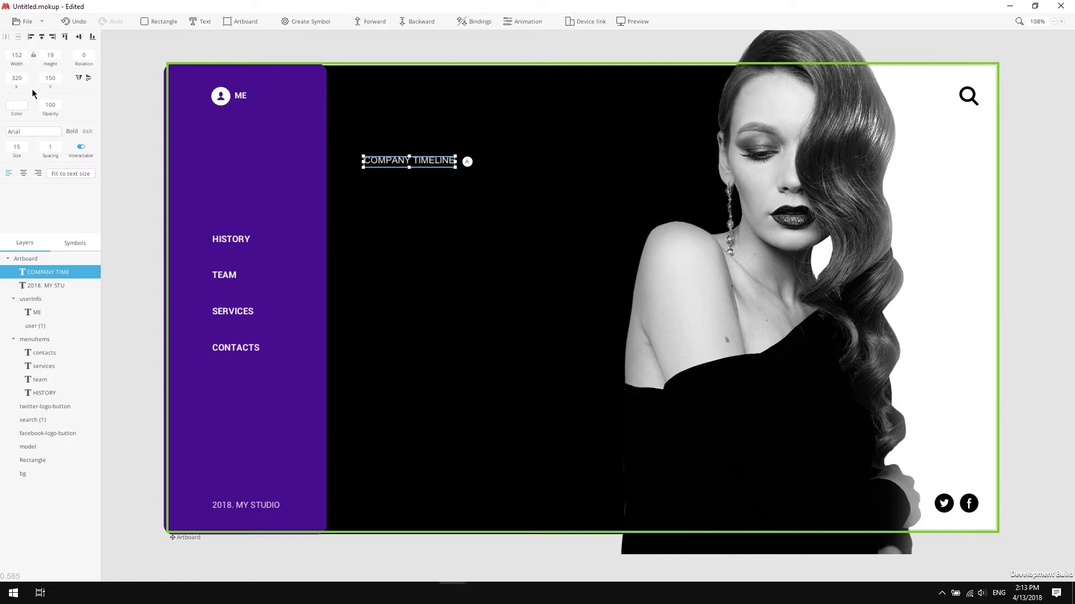
click(53, 111)
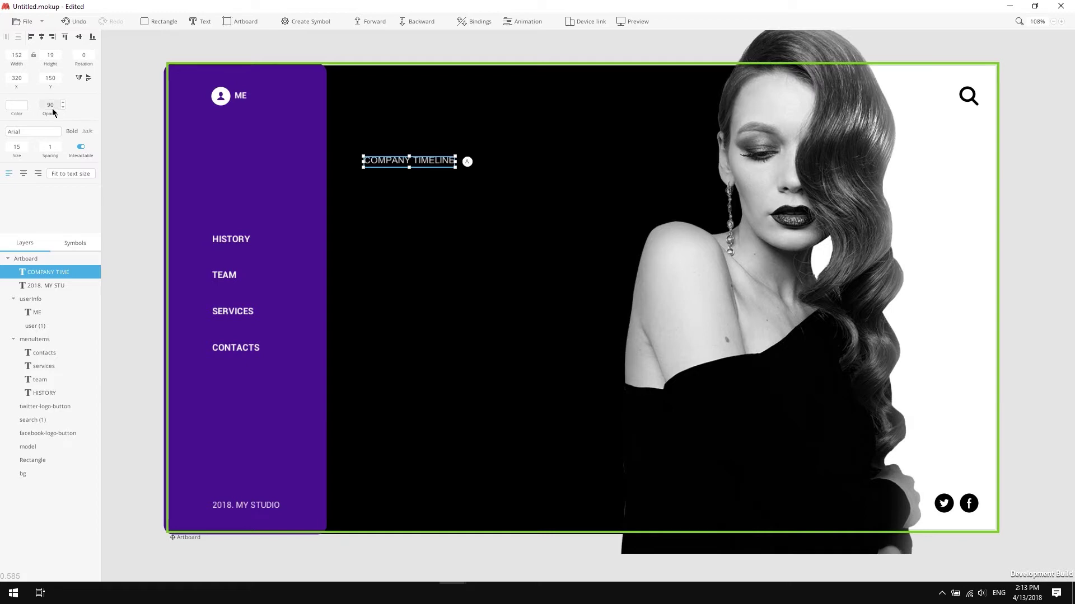
- Add a white text box reading 'History' below the COMPANY TIMELINE heading
click(204, 22)
click(364, 183)
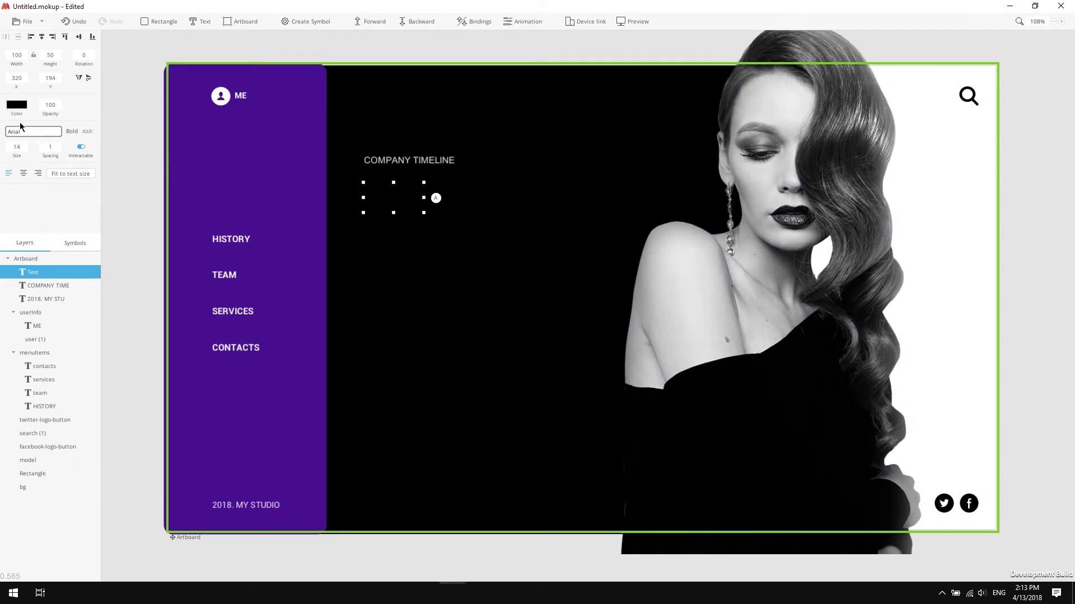
click(16, 107)
click(2, 112)
click(115, 225)
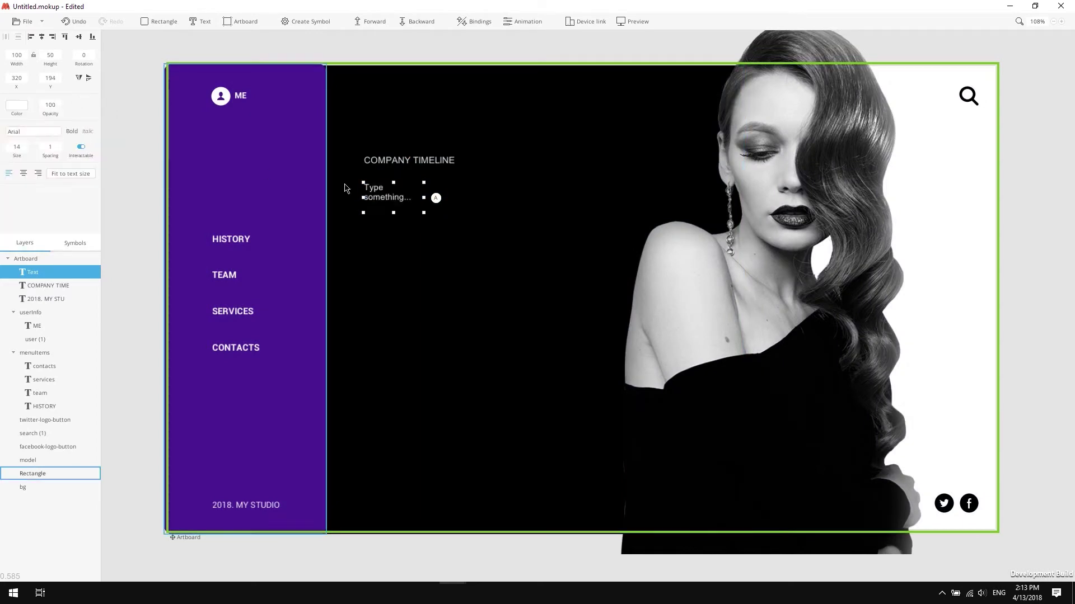
double_click(389, 193)
text(History)
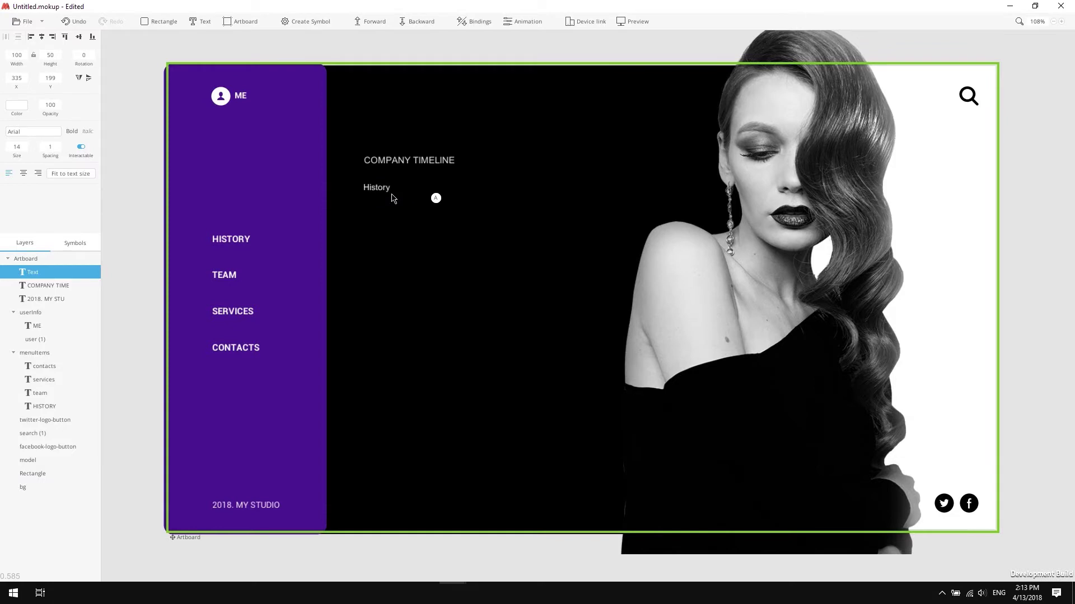
- Make the History title size 60, fit it to its text, and move it up to 320, 180
click(16, 148)
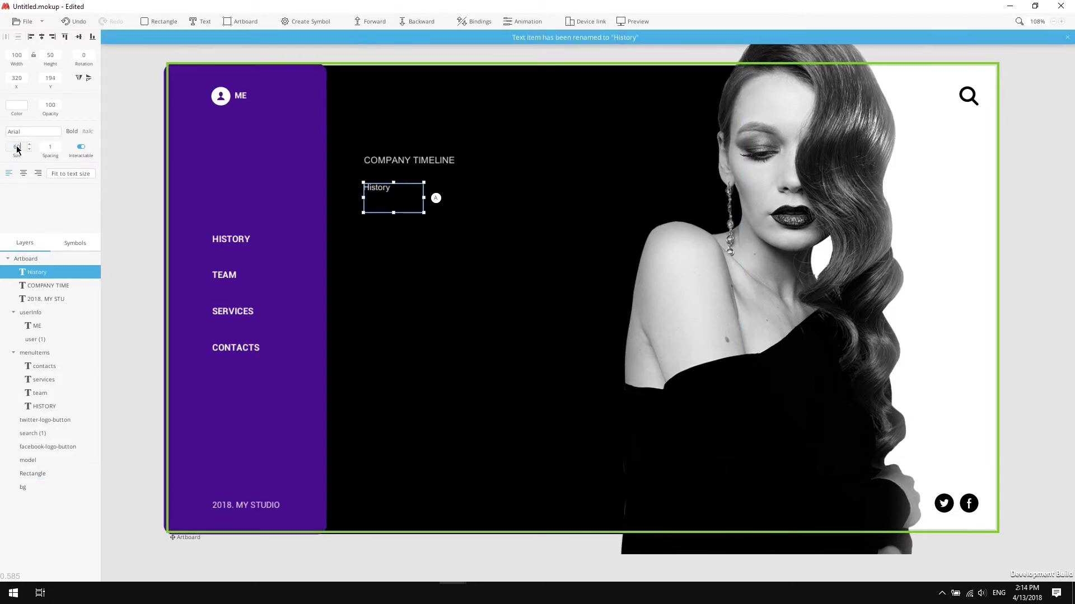
text(60)
click(71, 174)
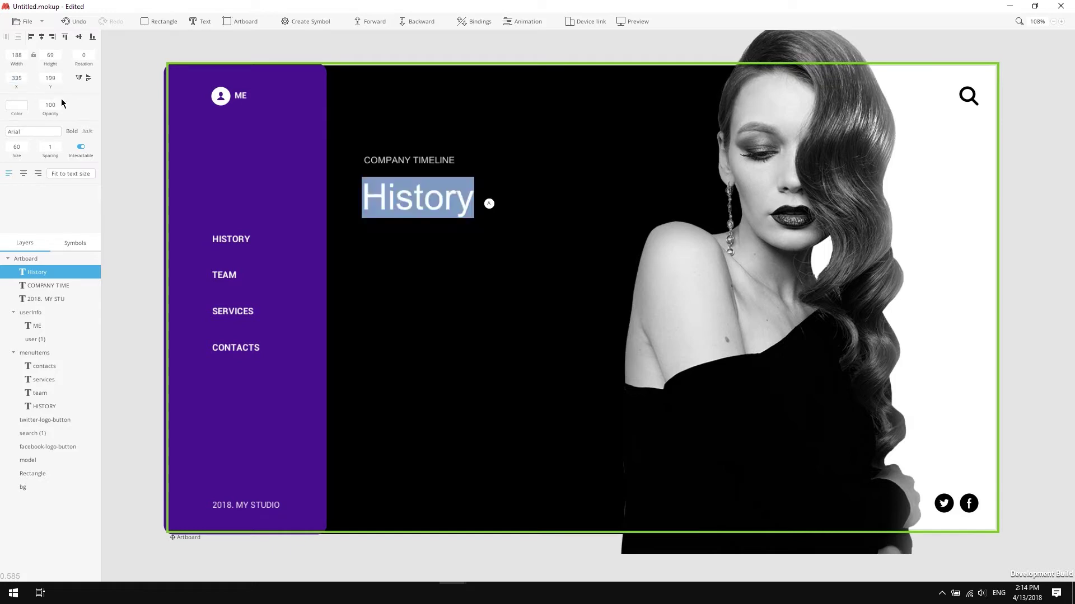
click(17, 78)
drag(392, 197, 392, 188)
- Draw a white text box under History, paste two Vestibulum paragraphs, and narrow it slightly
click(203, 22)
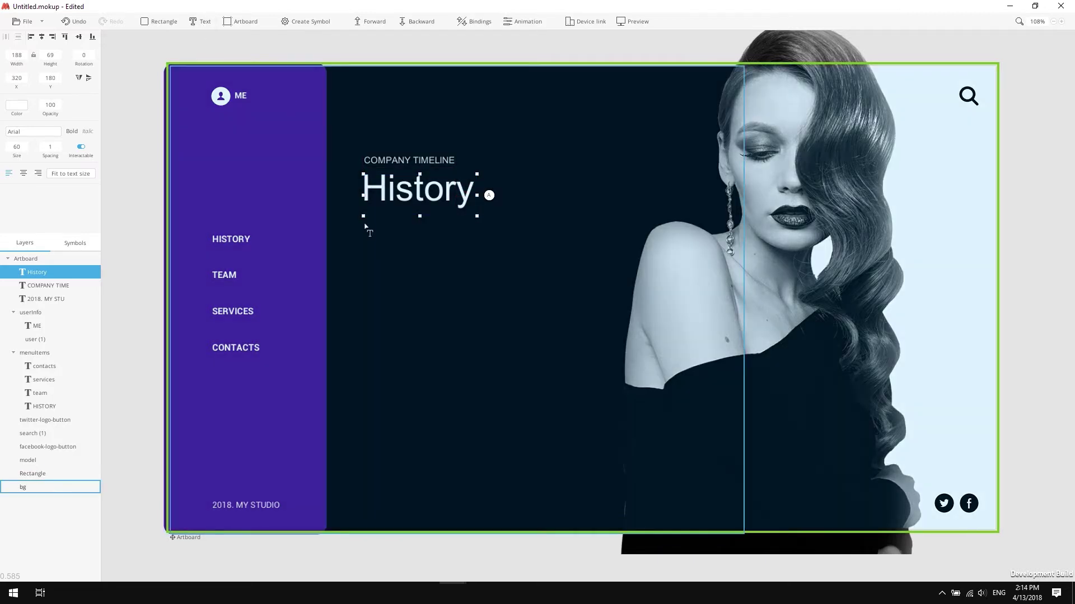
drag(364, 223, 614, 390)
drag(123, 230, 129, 239)
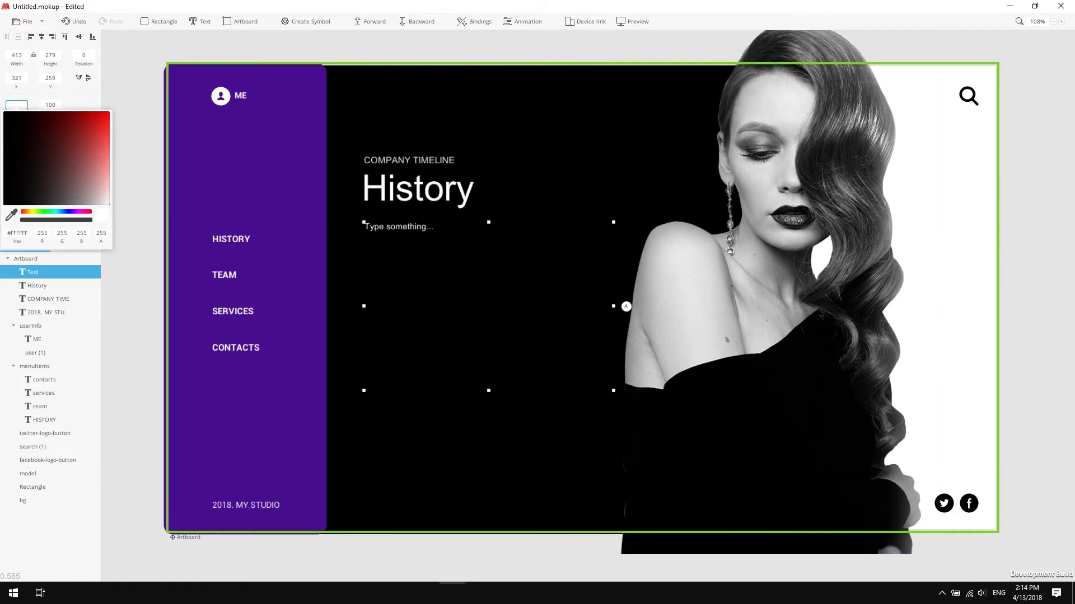
click(96, 594)
click(417, 234)
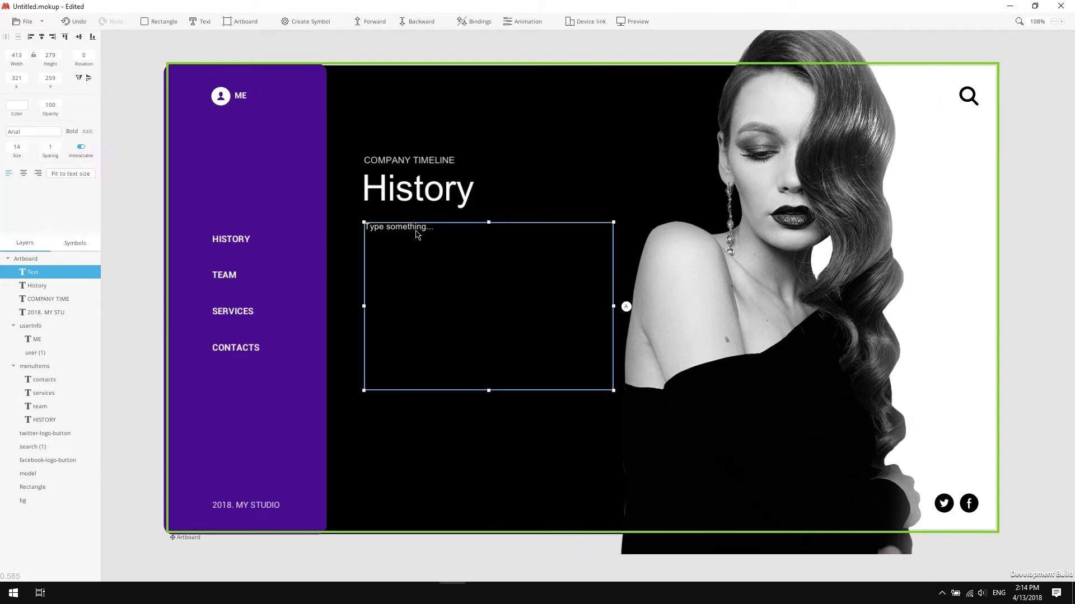
double_click(421, 233)
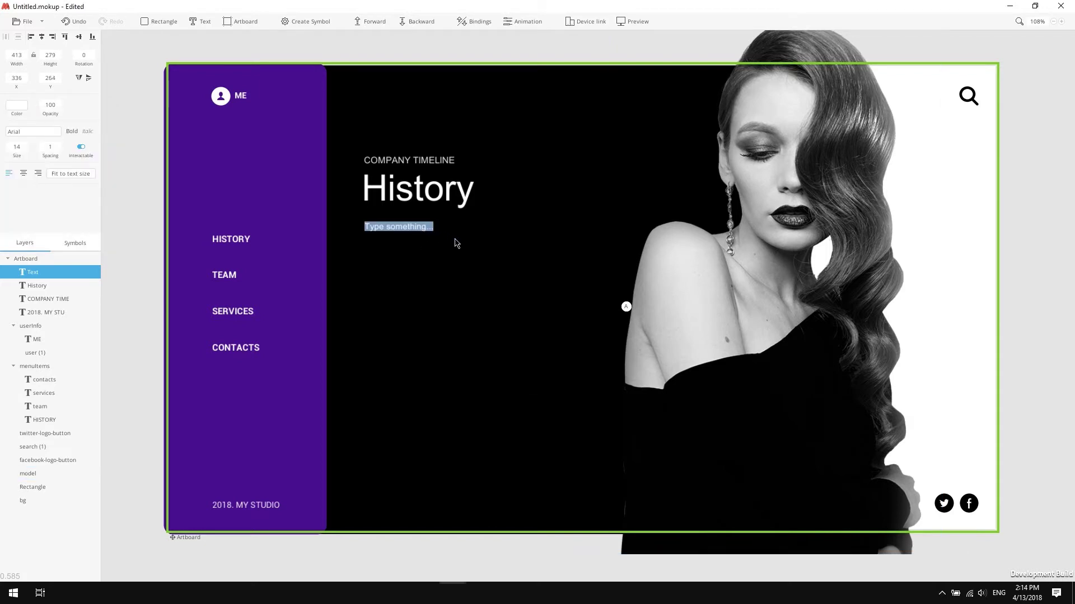
text(Vestibulum ultricies lectus nec posuere sodales. Aliquam eget ipsum nisi. Etiam ante eros, vestibulum a laoreet ac, tincidunt nec turpis. Ut ut nulla urna. Suspendisse sollicitudin quam porttitor, viverra lectus quis, molestie lorem. Nam ultrices, lacus id semper efficitur, eros metus consectetur sem, id cursus tortor mi eget sapien. Pellentesque dapibus interdum luctus.  Ut ac neque lobortis, rhoncus tortor sit amet, egestas magna. Sed in faucibus lectus. In nec dolor non nisi interdum feugiat in a libero. Mauris eu libero in tortor pellentesque facilisis. Pellentesque aliquet ultricies pellentesque. Praesent sed hendrerit orci, at tincidunt ante. Suspendisse imperdiet dui sit amet lectus ultricies fringilla. Cras tincidunt feugiat eros, eget condimentum augue bibendum in. Integer mollis tortor sed magna vehicula sagittis. Integer in orci sed est iaculis bibendum ac vitae est. Morbi mattis congue justo a mollis. Morbi cursus pharetra urna a semper. Etiam ut dui quis nulla pulvinar molestie. Etiam id metus ut ligula efficitur convallis. Aliquam facilisis turpis at nisl dignissim semper.)
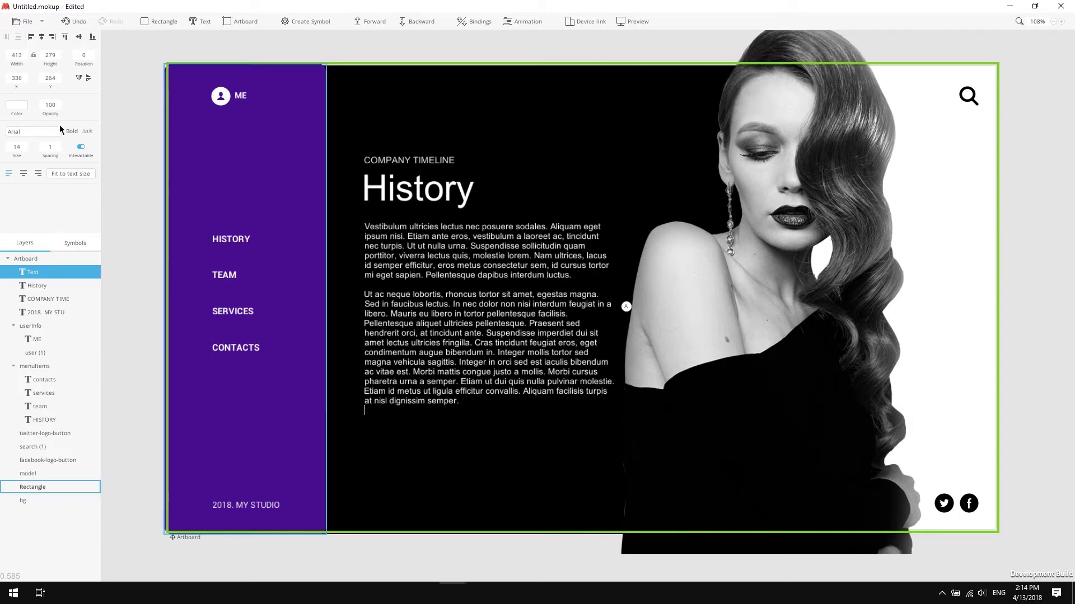
click(38, 204)
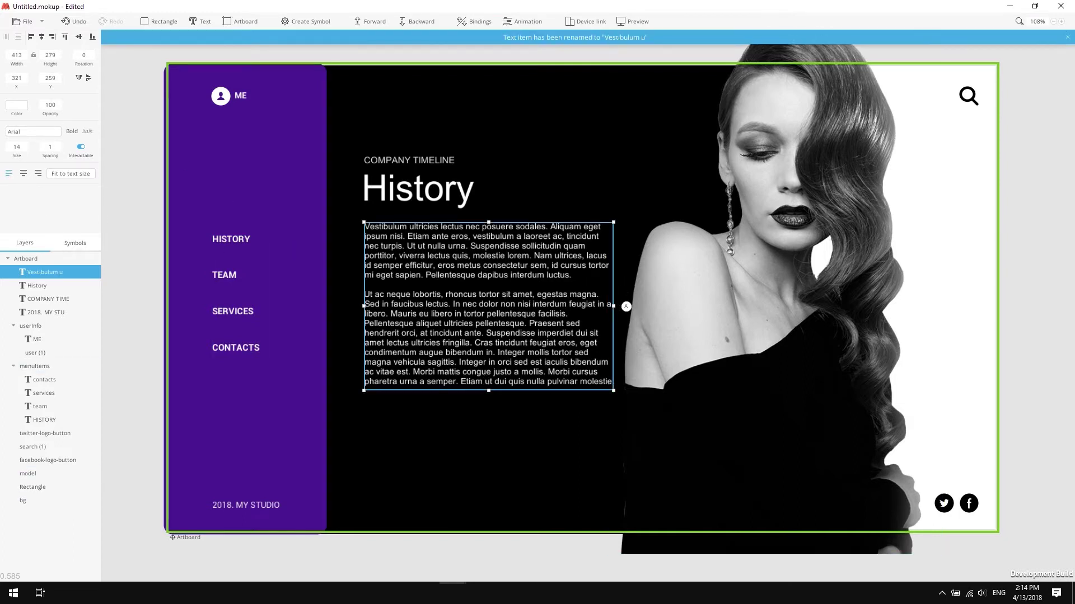
drag(613, 307, 604, 307)
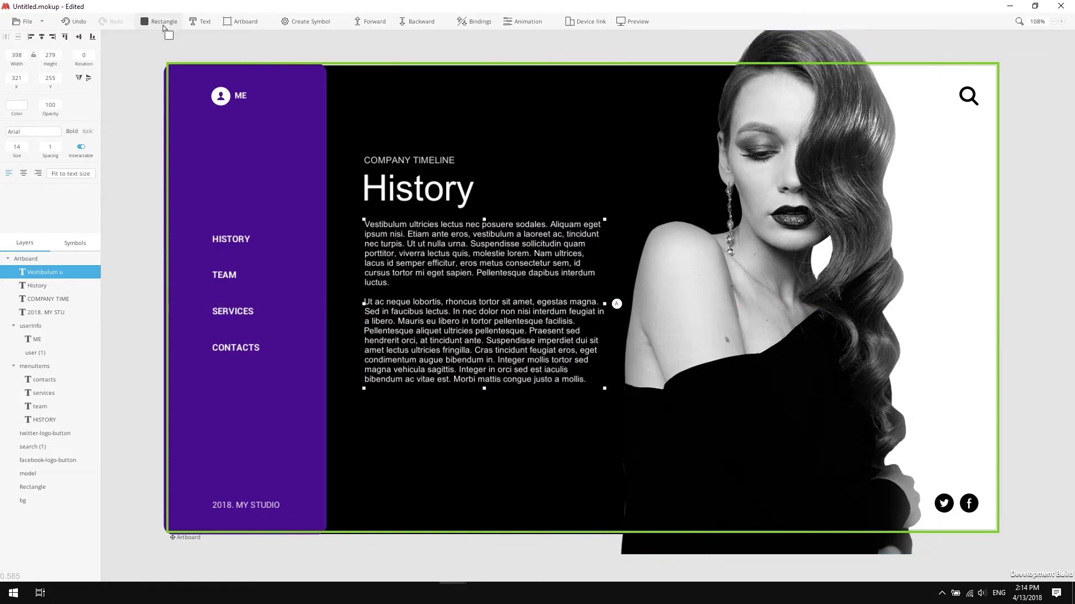
- Draw a thin 475×5 rectangle bar below the body text
click(164, 25)
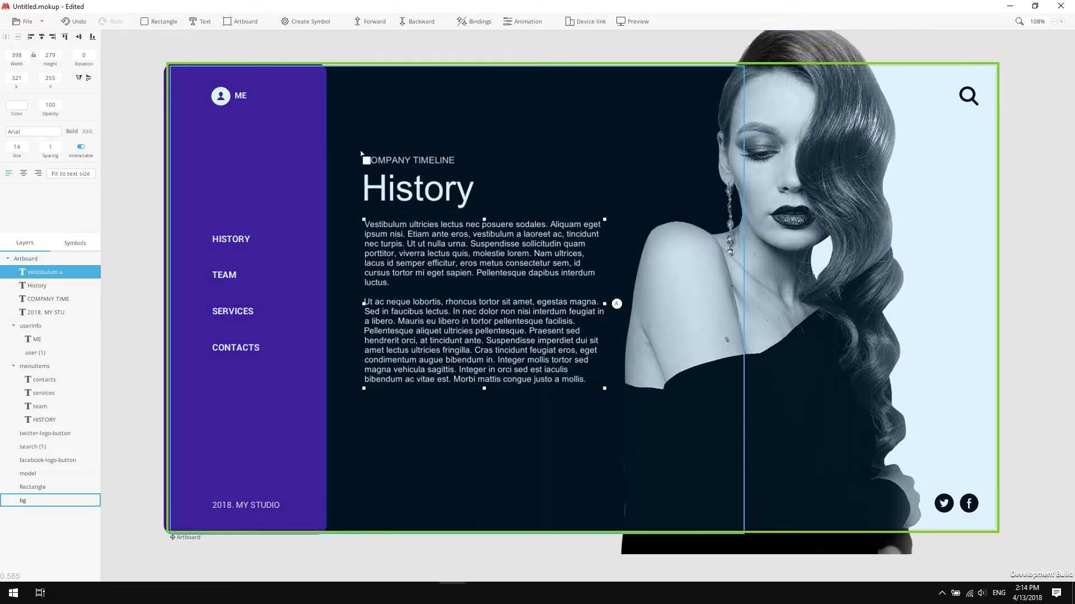
click(367, 411)
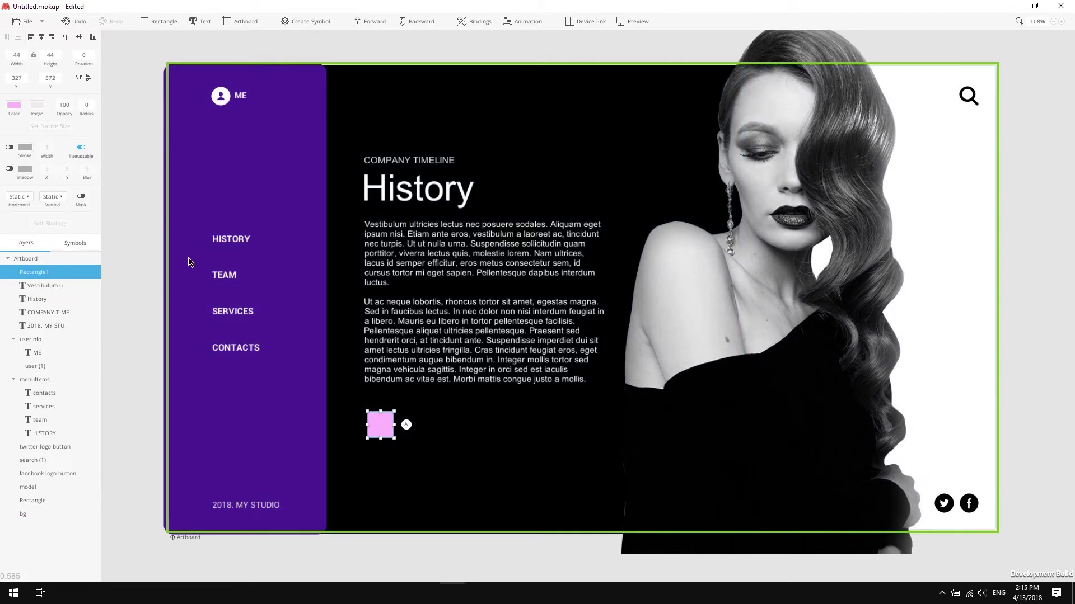
click(16, 56)
text(475)
key(Tab)
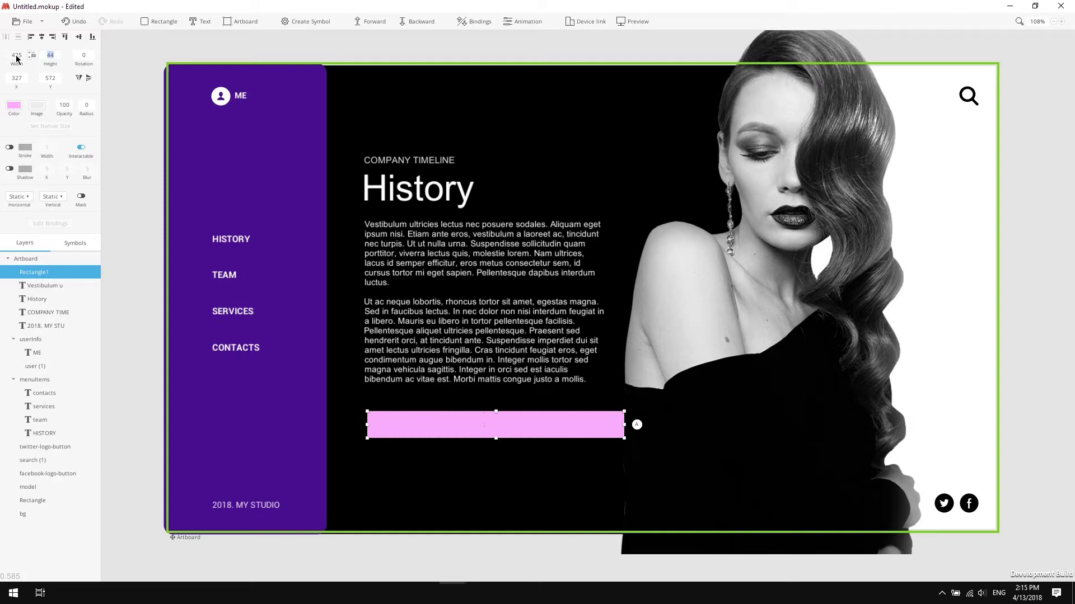
text(5)
key(Return)
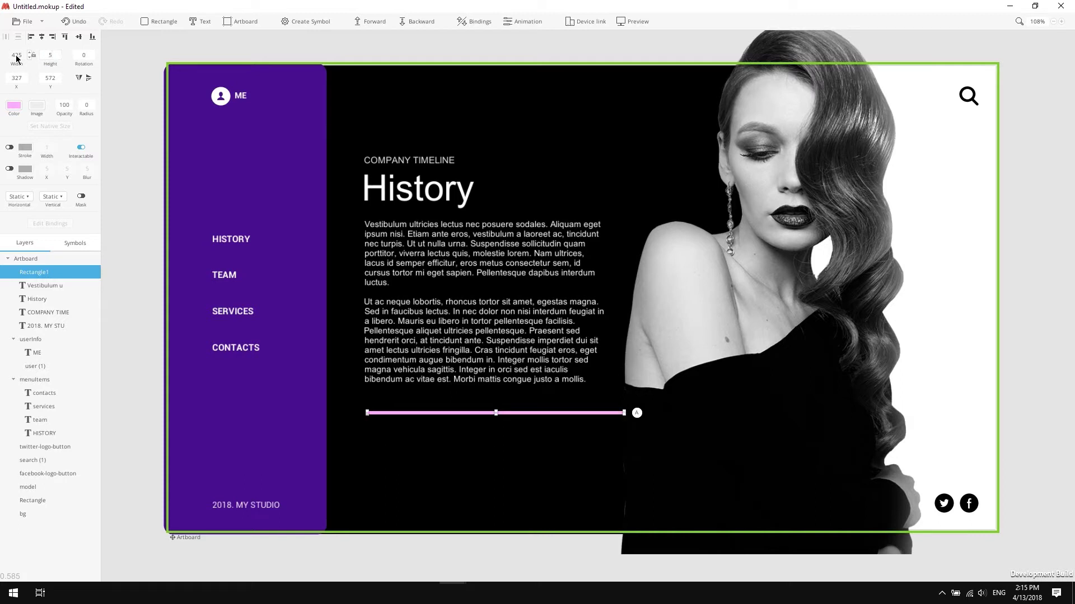
- Colour the bar with the sidebar's purple, sampled via the eyedropper
click(13, 110)
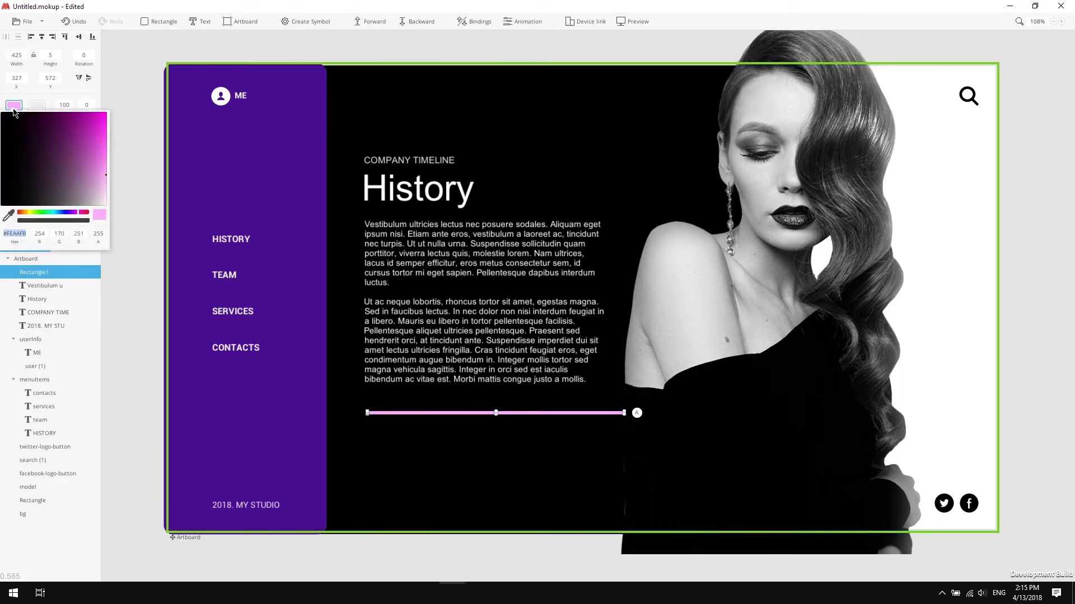
click(8, 216)
click(289, 432)
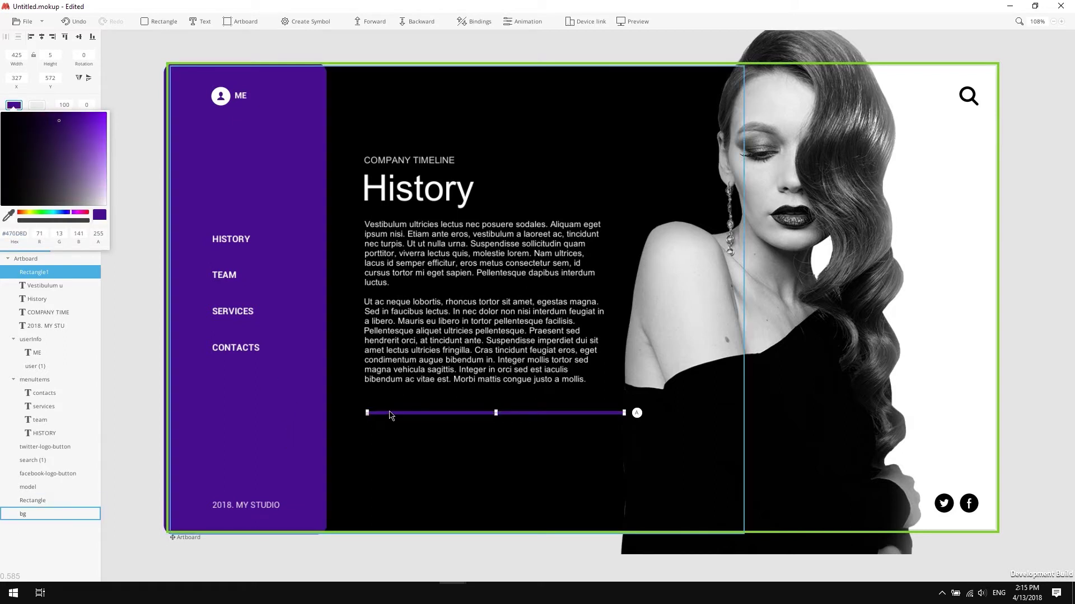
click(390, 414)
- Rename the bar's layer to divider and send it three levels down, just above the sidebar
double_click(35, 272)
text(divider)
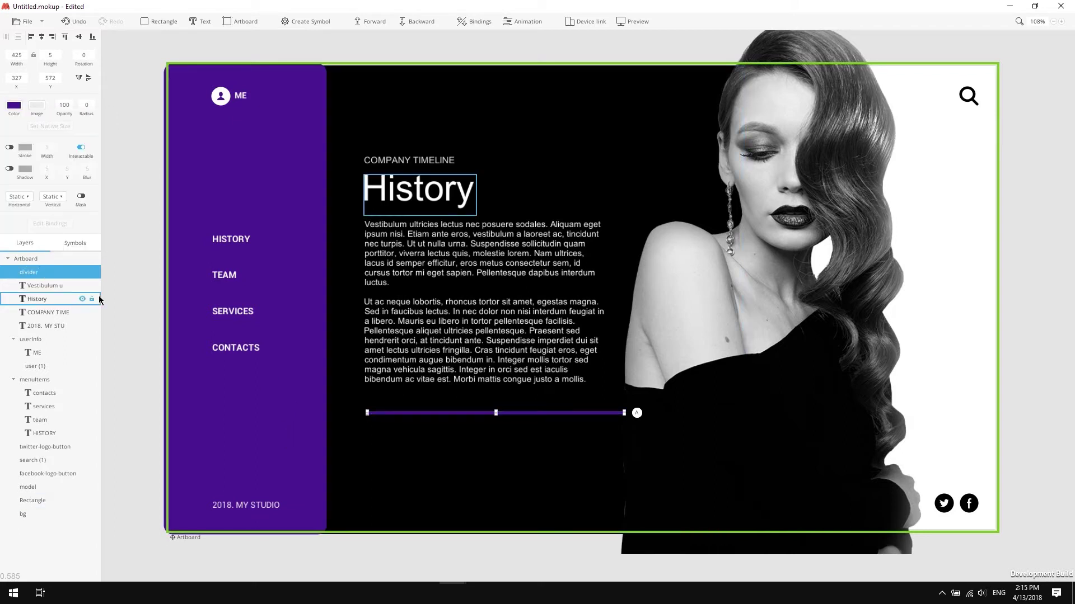
key(Return)
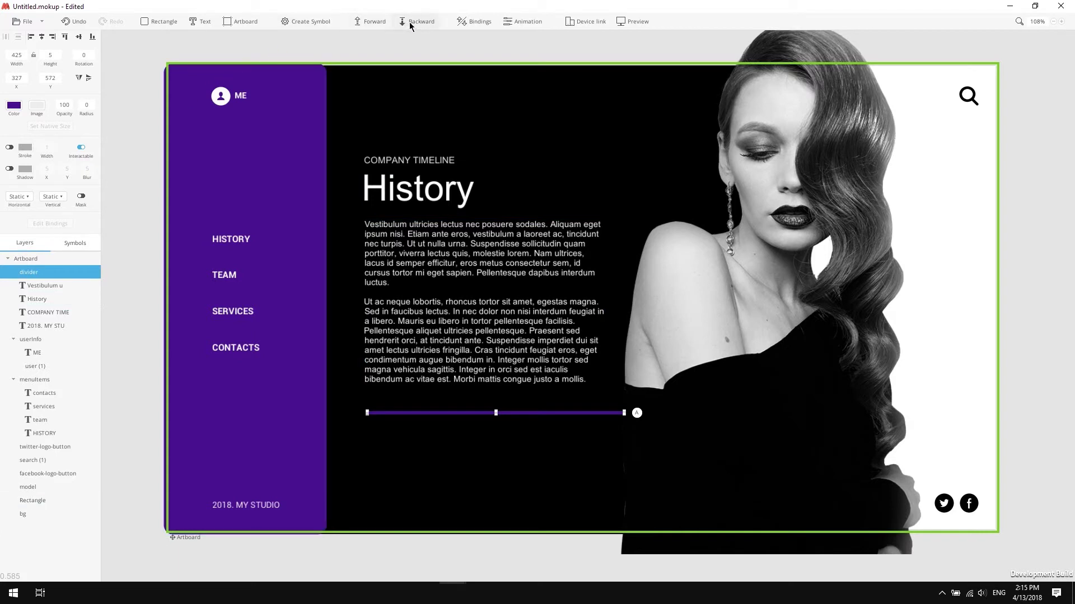
key(ctrl+bracketleft)
key(ctrl+bracketleft)
key(ctrl+bracketleft)
key(ctrl+bracketleft)
key(ctrl+bracketleft)
key(ctrl+bracketleft)
key(ctrl+bracketleft)
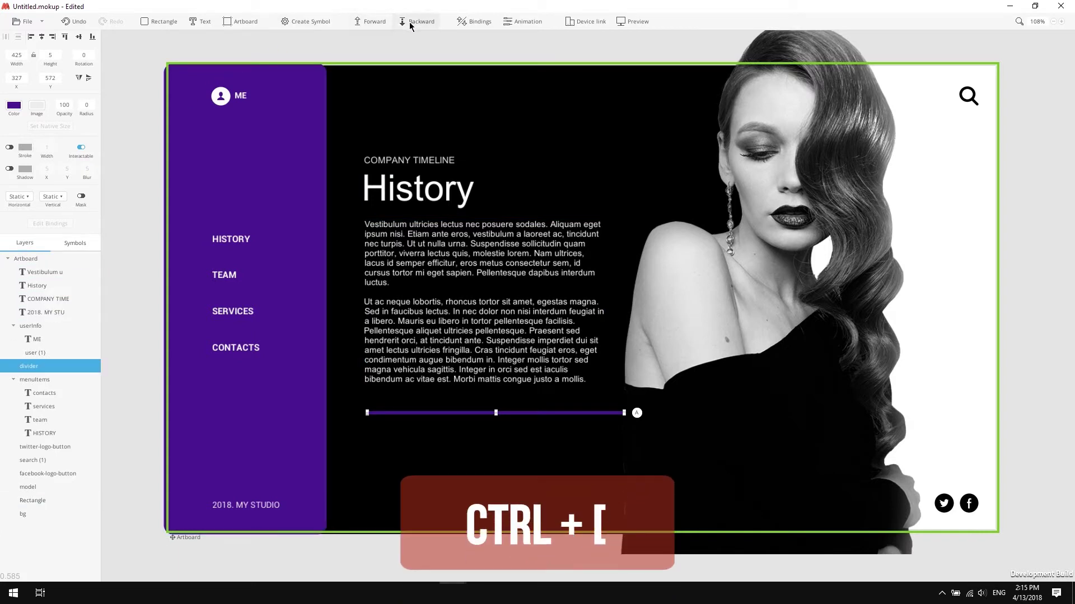
key(ctrl+bracketleft)
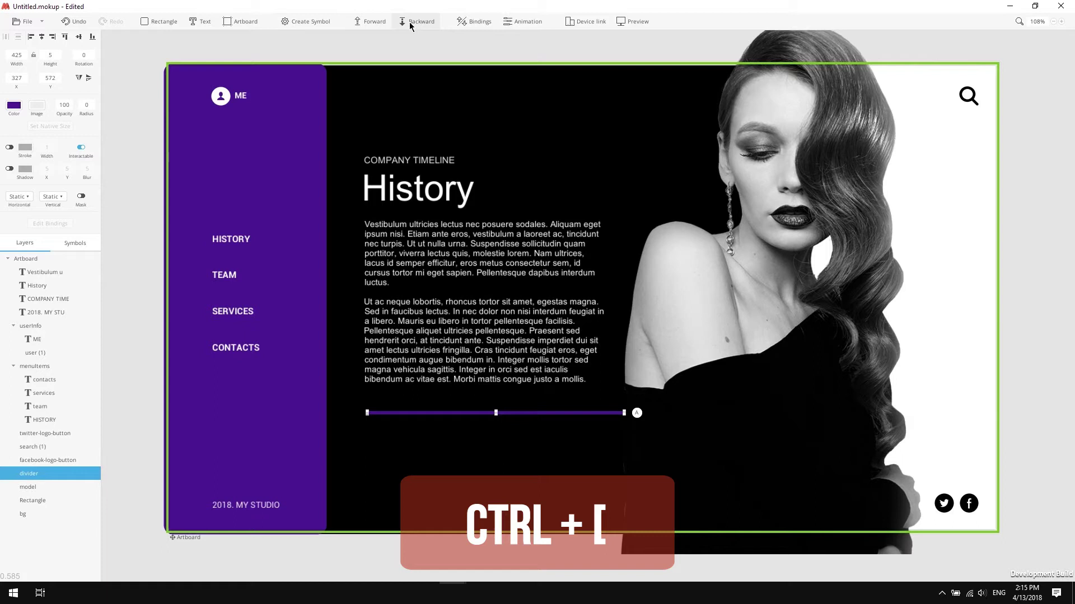
key(ctrl+bracketleft)
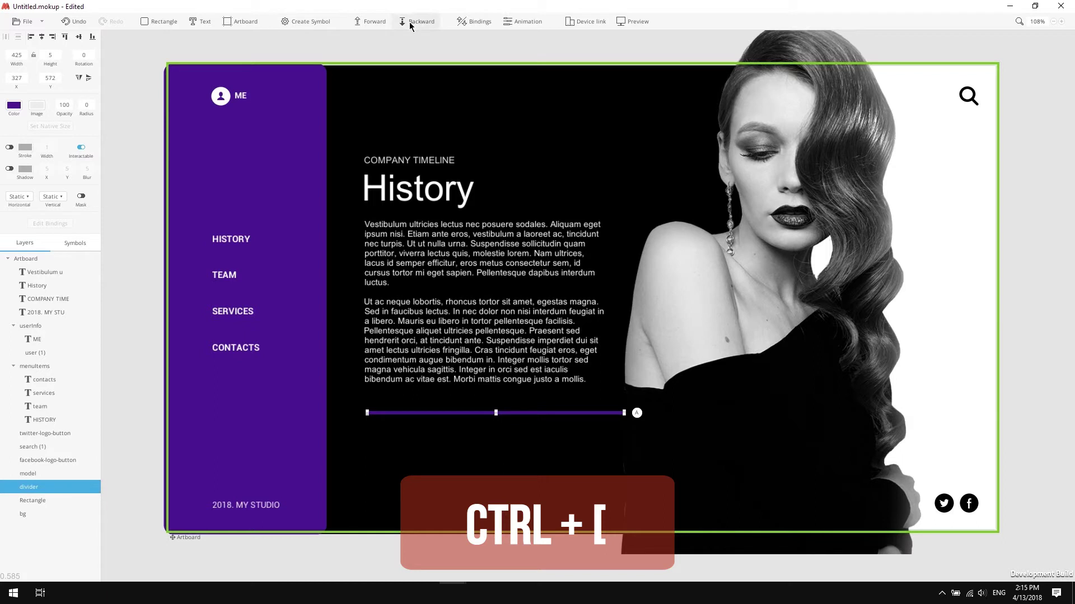
- Rename the sidebar layer to sideMenuBG and the body text layer to mainText
click(35, 501)
text(side)
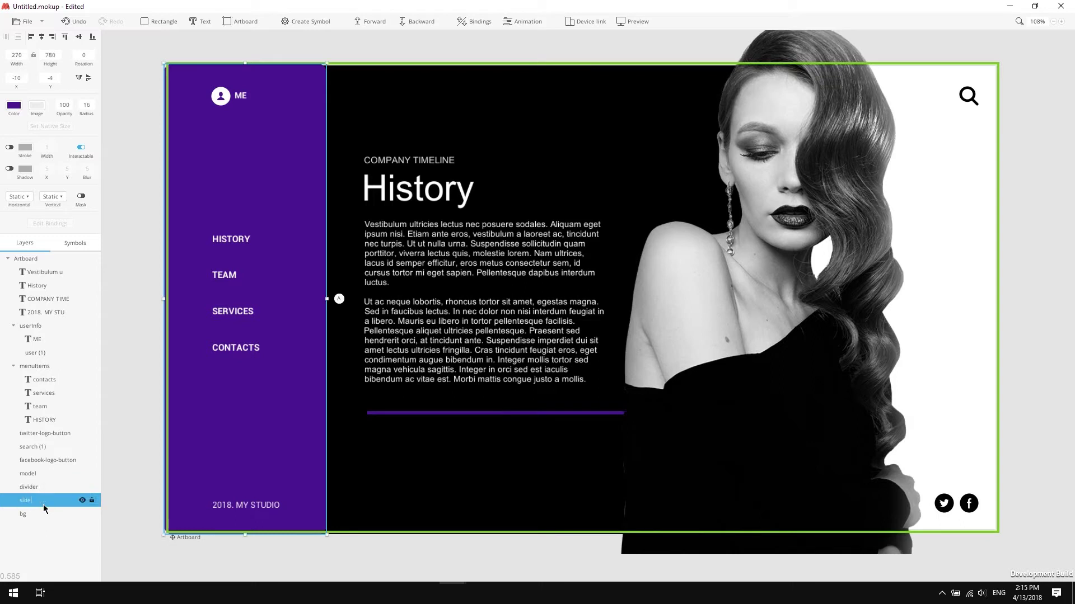
text(MenuBG)
key(Return)
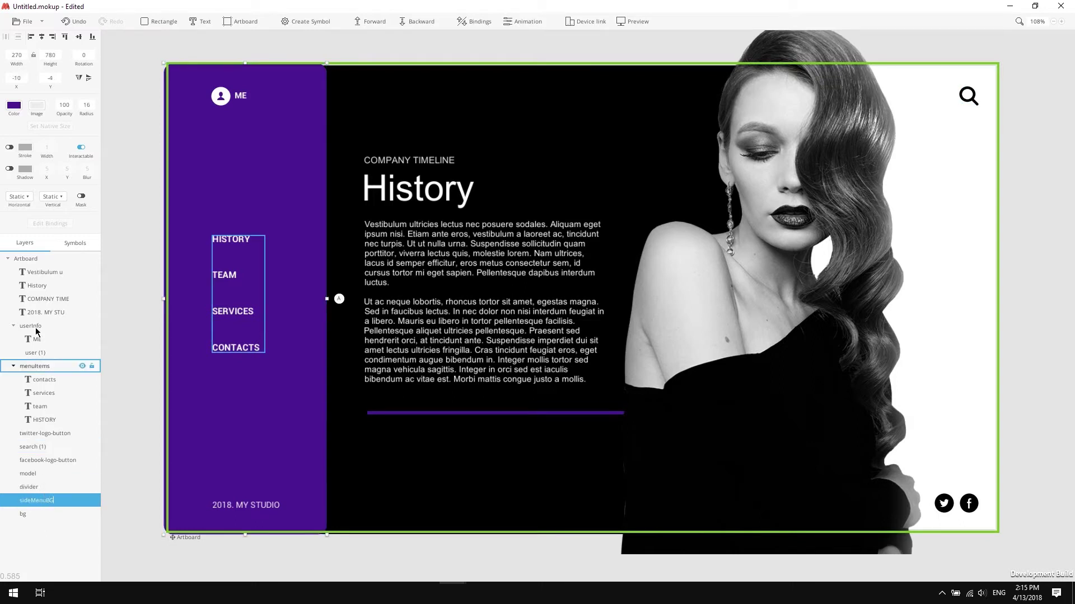
double_click(45, 273)
text(mainText)
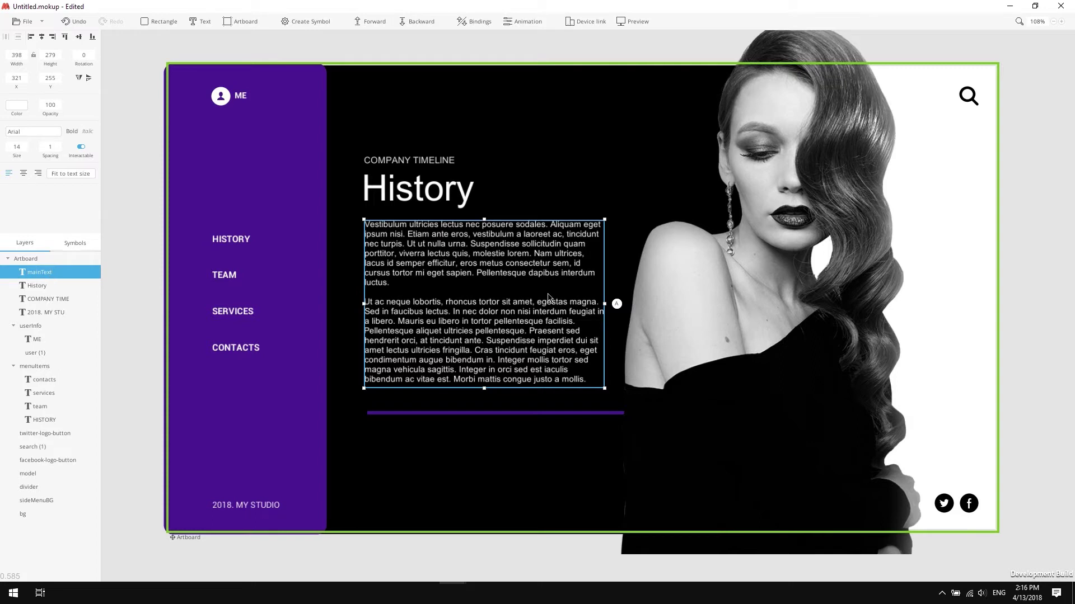
- Left-align the divider with the body text block, then clear the selection
click(422, 415)
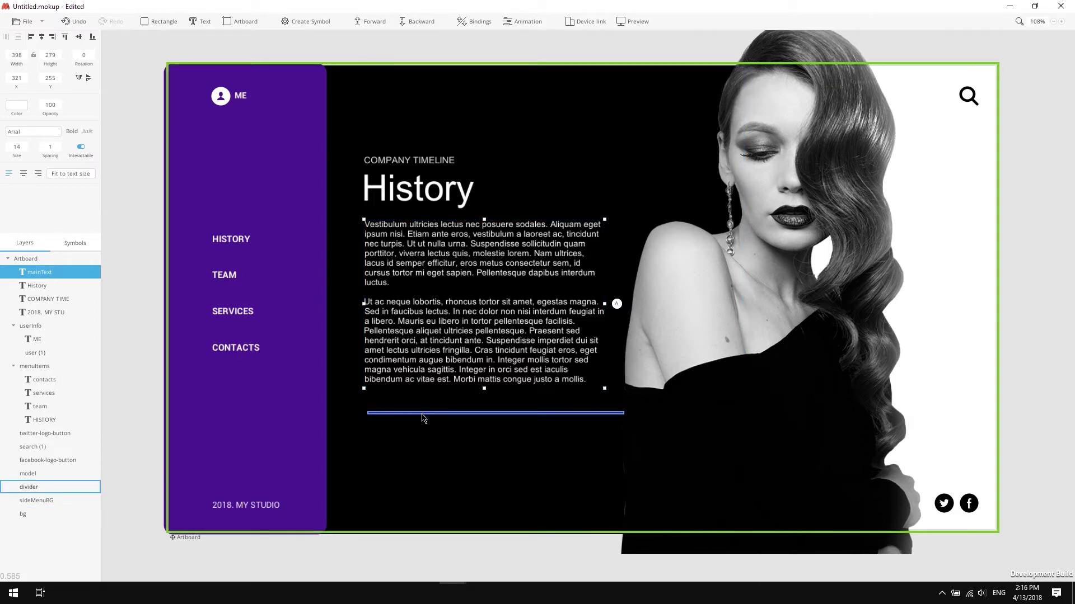
shift+click(403, 378)
click(31, 37)
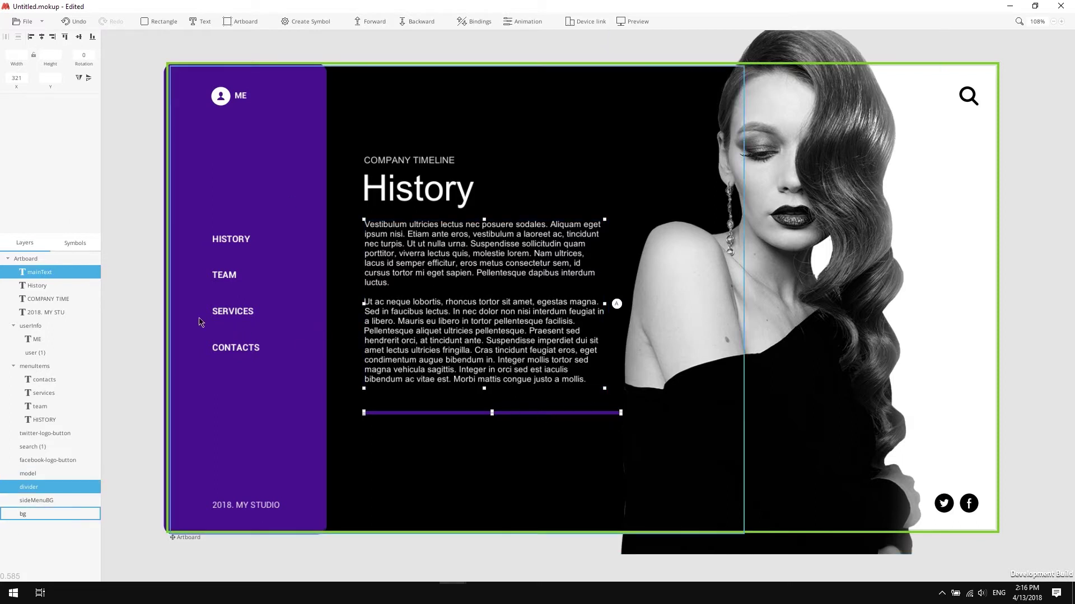
click(135, 306)
- Turn the HISTORY and TEAM menu labels into symbols named historiCTA and teamCTA
click(225, 240)
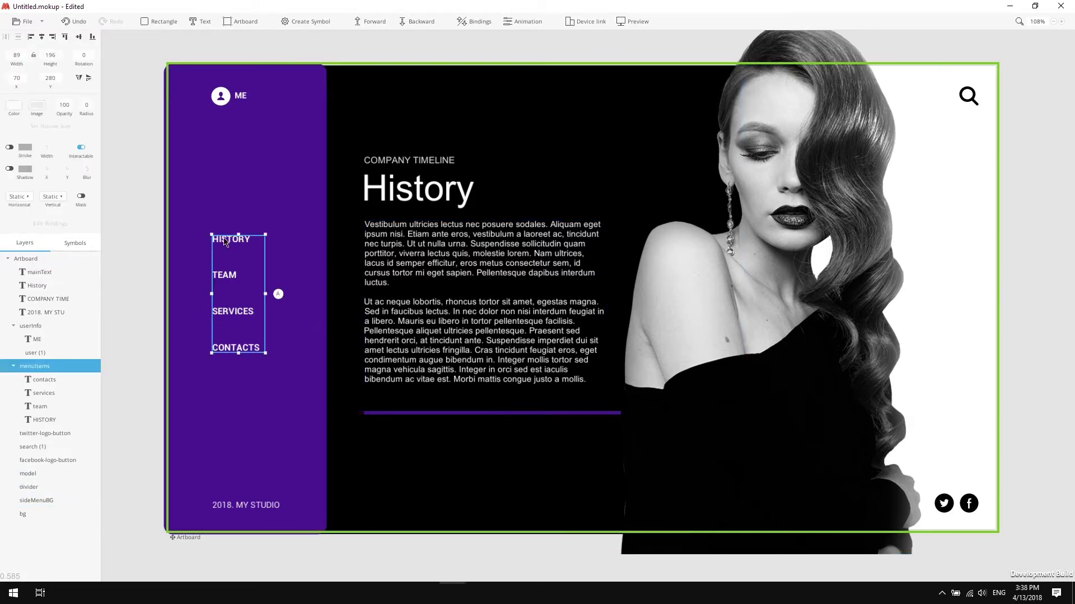
double_click(224, 241)
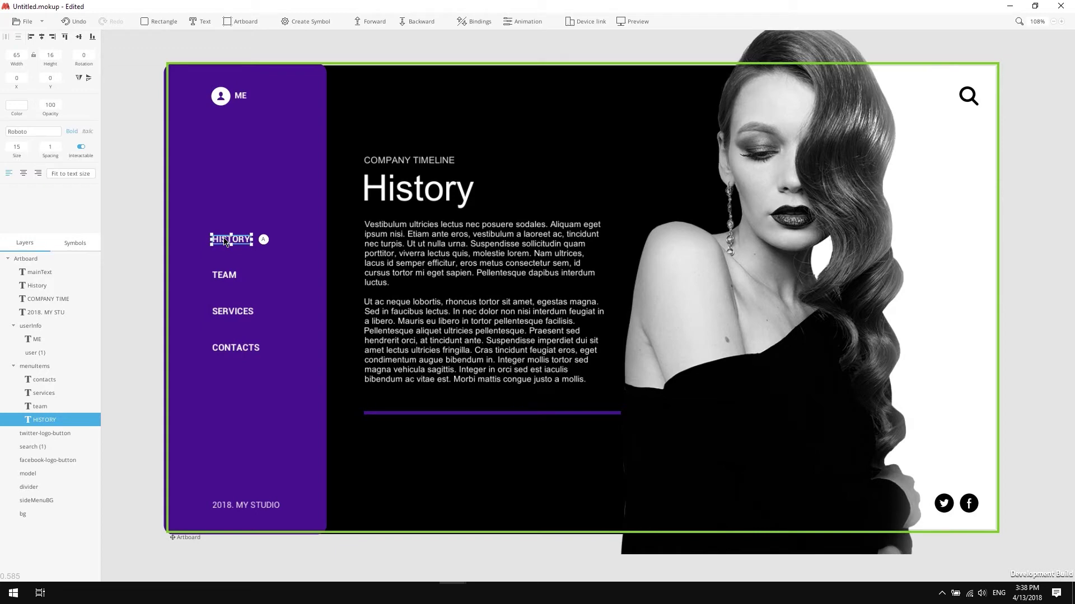
key(s)
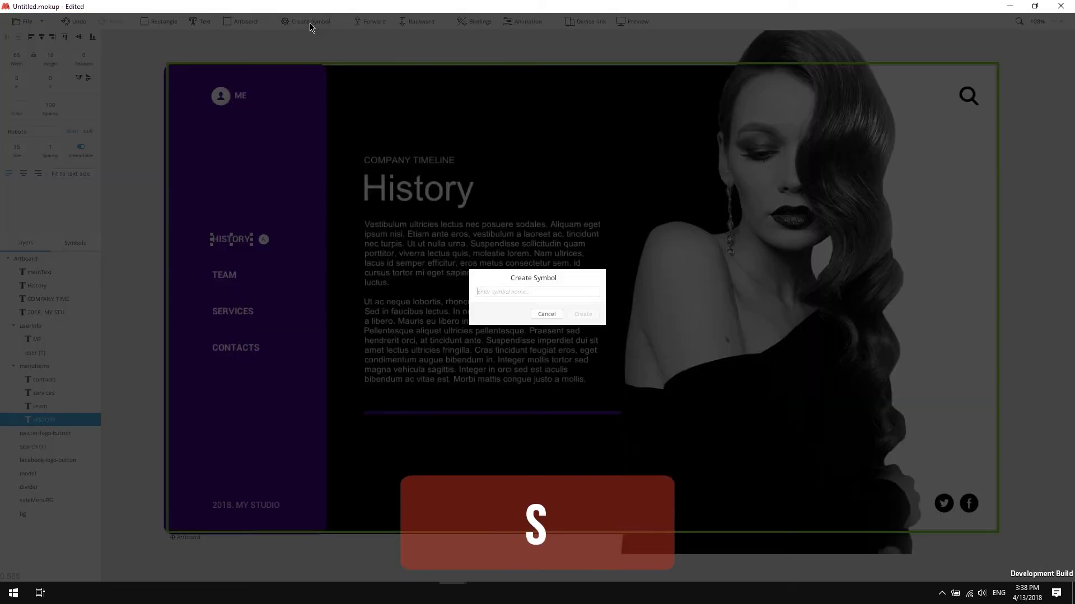
text(historiCTA)
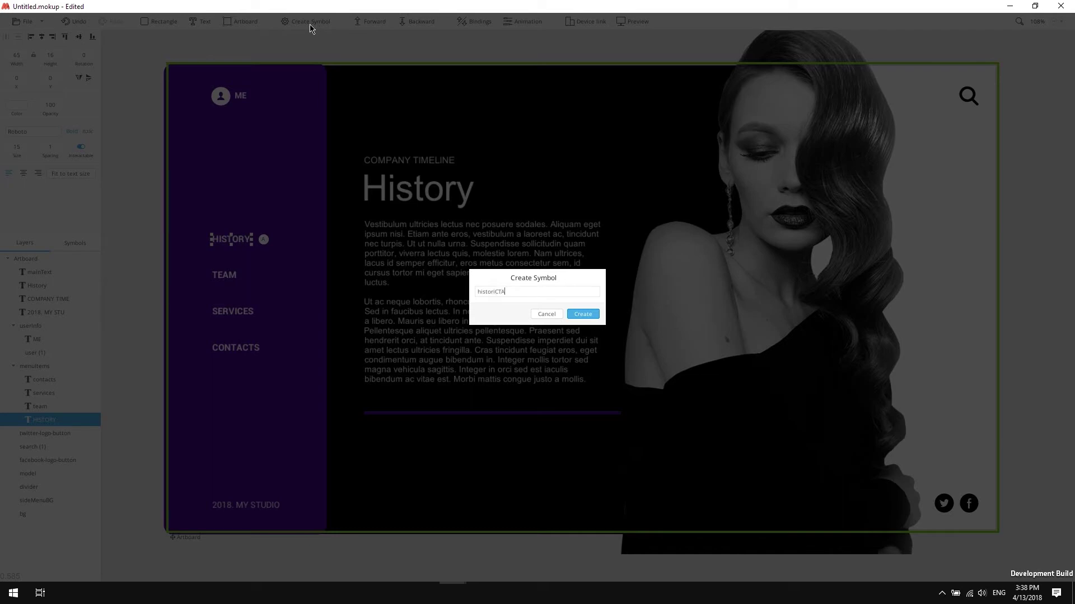
key(Return)
double_click(248, 279)
text(steamCTA)
key(Return)
- Turn the SERVICES and CONTACTS labels into symbols named servicesCTA and contCTA
double_click(228, 312)
text(sservicesCT)
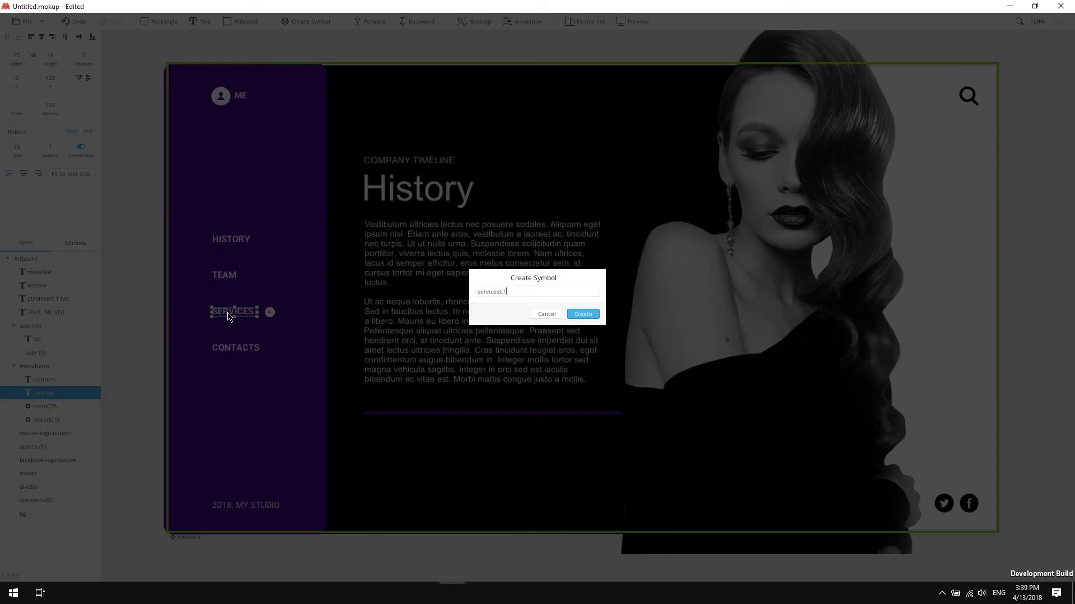
text(A)
key(Return)
click(234, 348)
text(scontCTA)
key(Return)
click(231, 242)
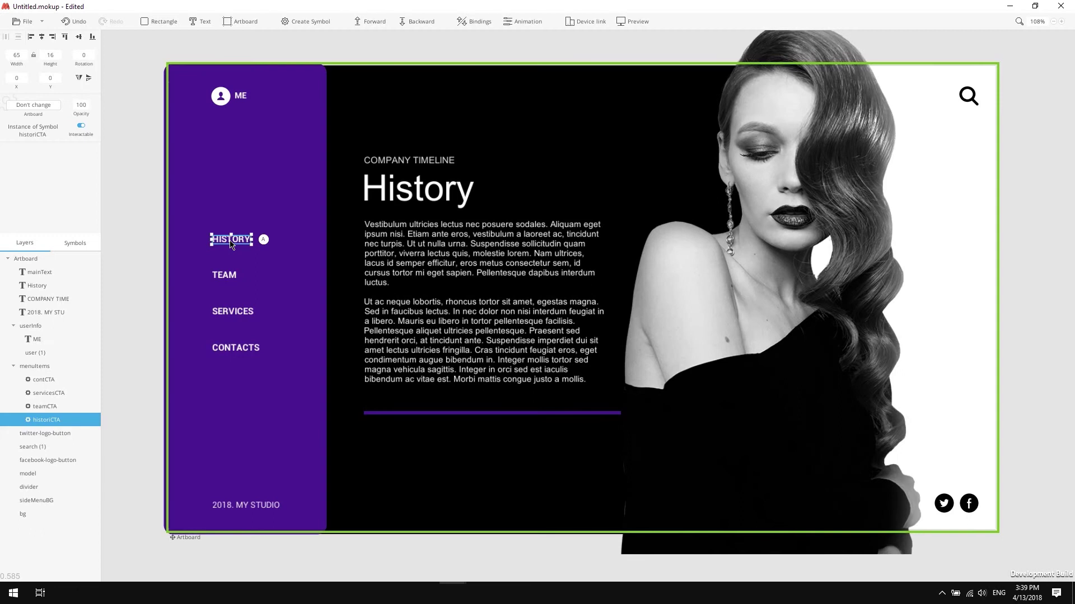
- Inside the historiCTA symbol, duplicate the artboard and make the copied HISTORY text grey
double_click(231, 242)
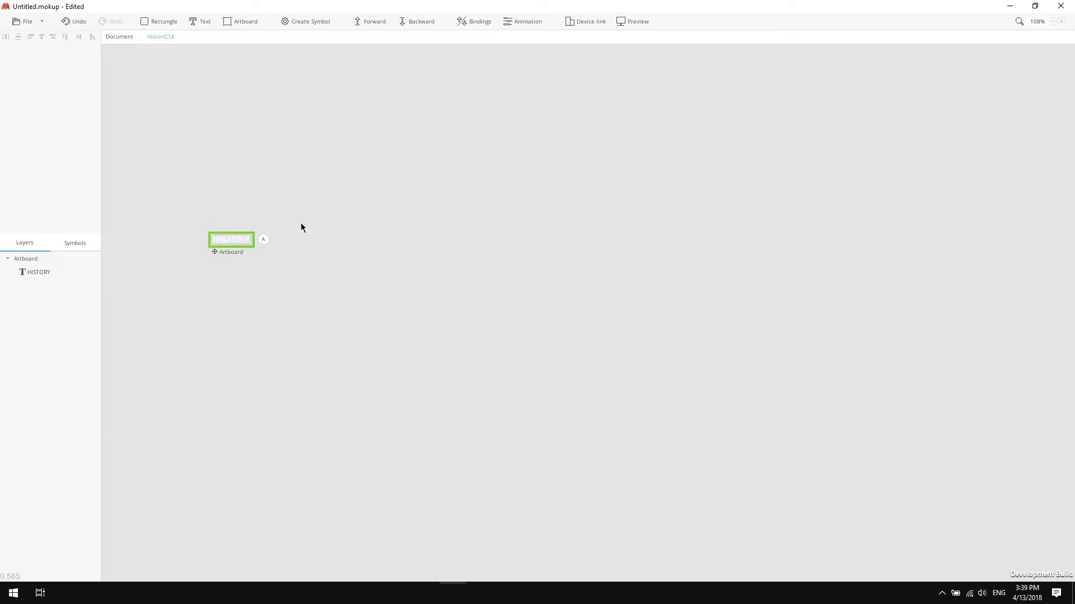
middle_drag(250, 276, 406, 295)
click(375, 268)
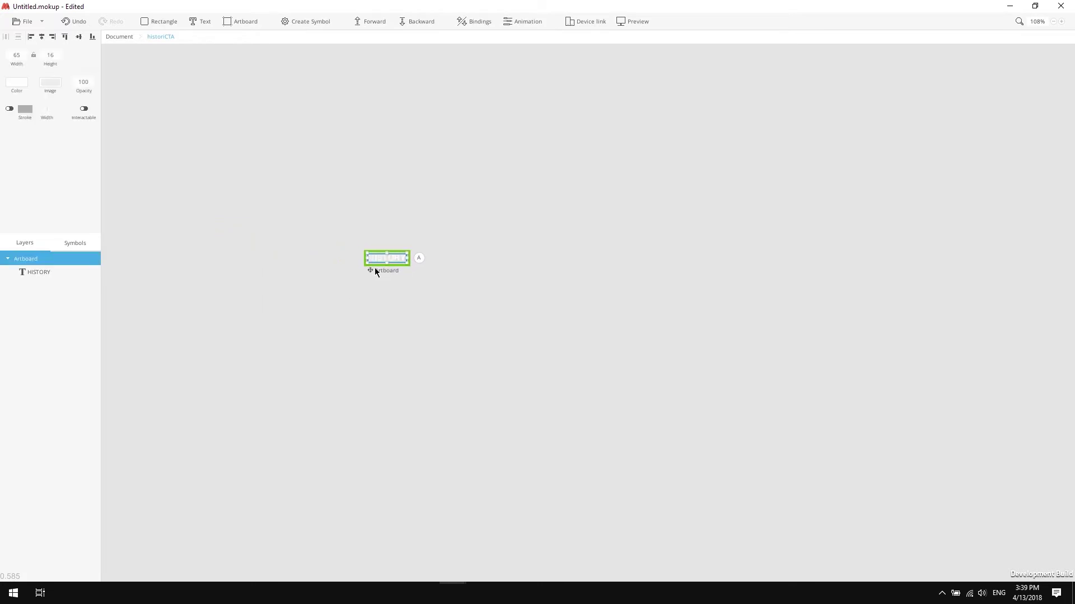
key(ctrl+d)
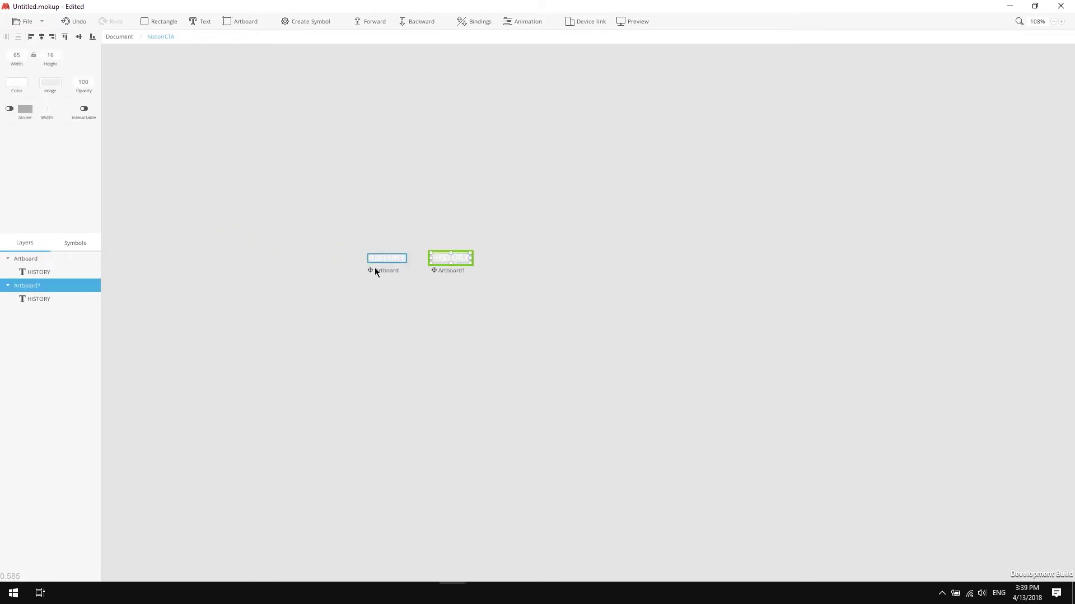
click(454, 258)
click(462, 259)
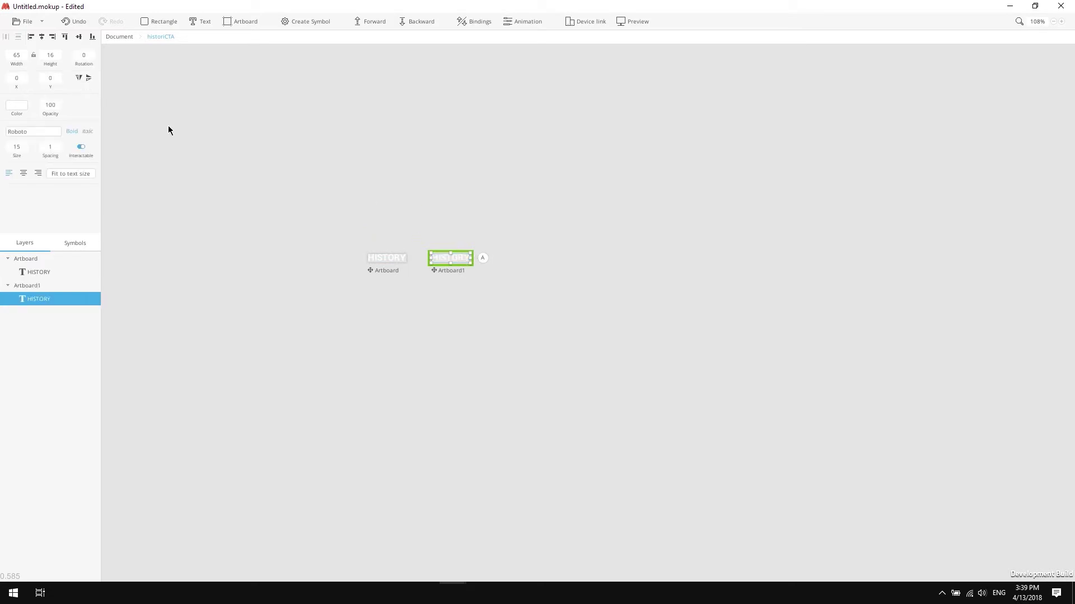
click(16, 105)
drag(102, 202, 63, 199)
key(ctrl+c)
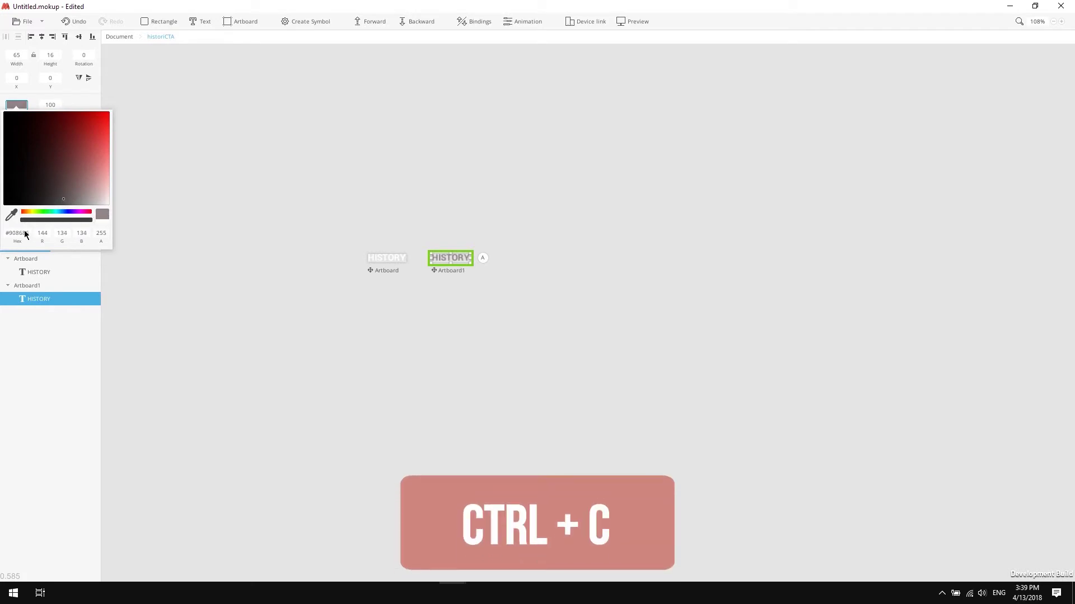
click(19, 235)
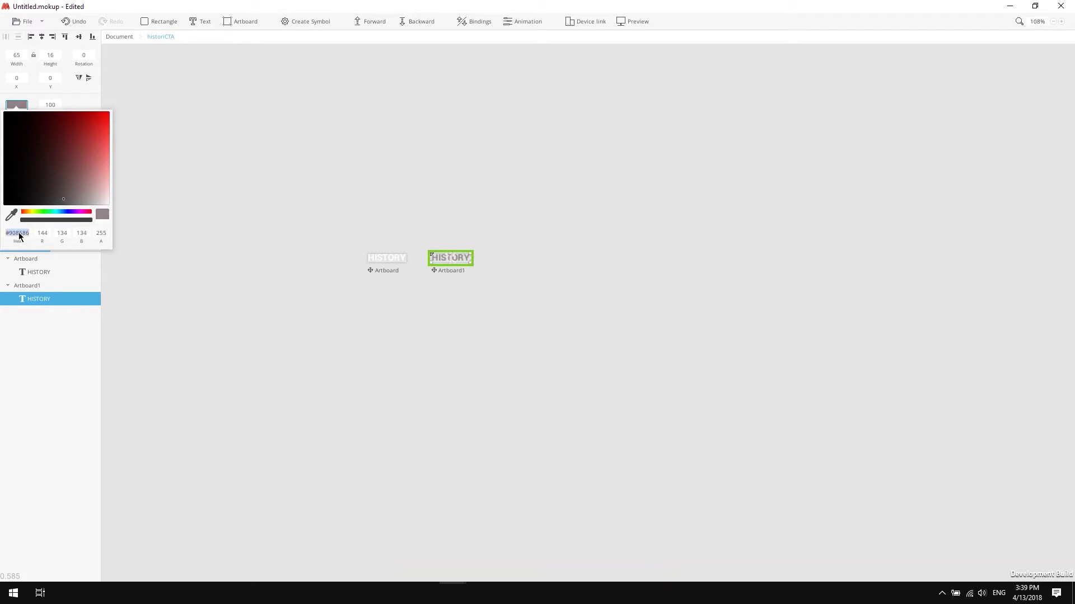
- Link HISTORY's HoverIn to the grey Artboard1 state and HoverOut back to the original
click(395, 261)
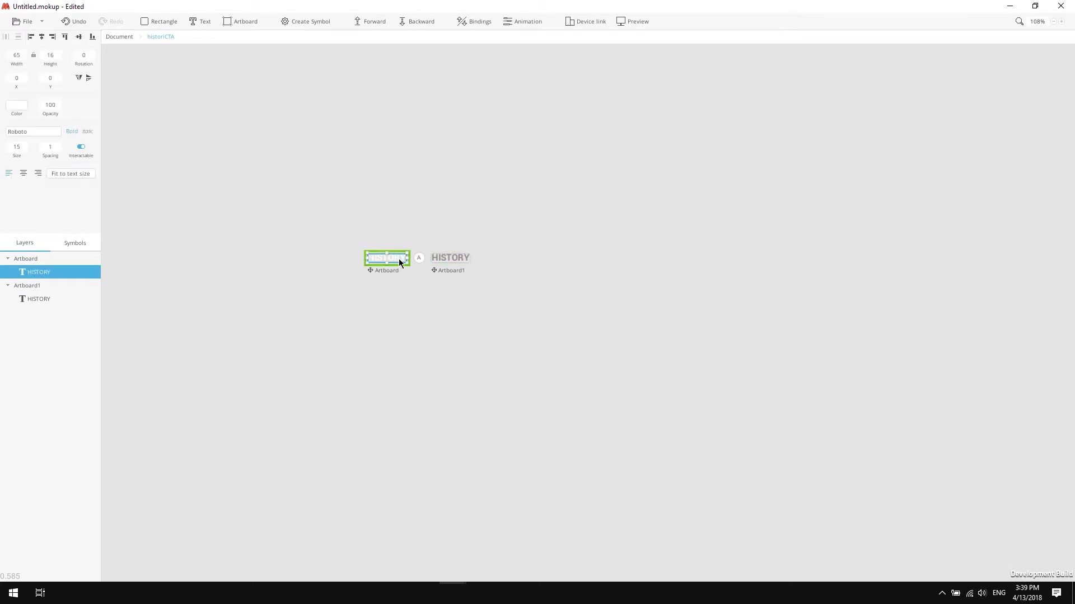
click(420, 260)
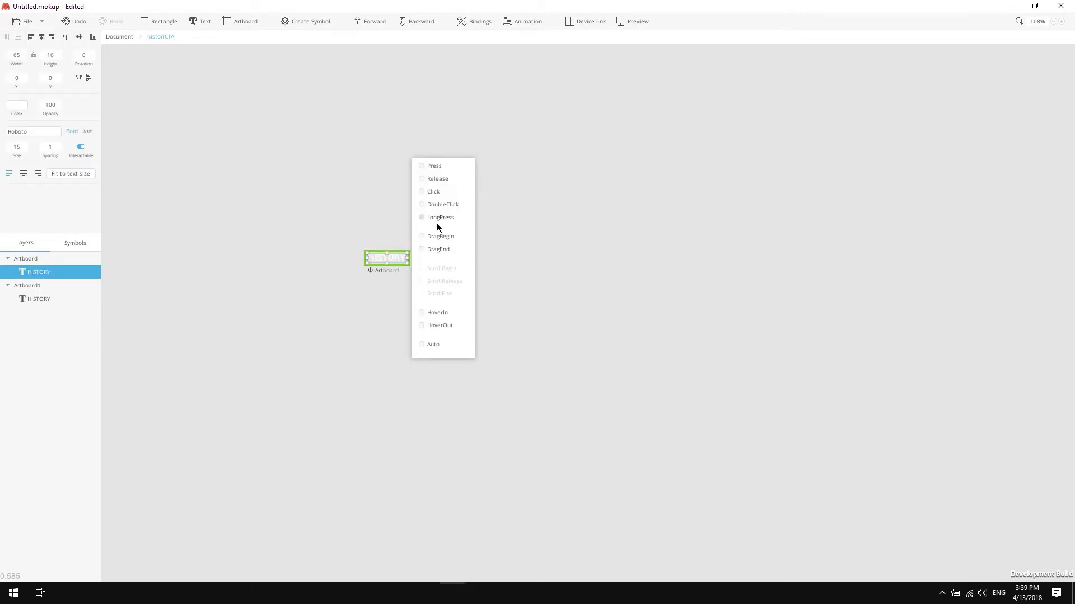
drag(439, 314, 454, 256)
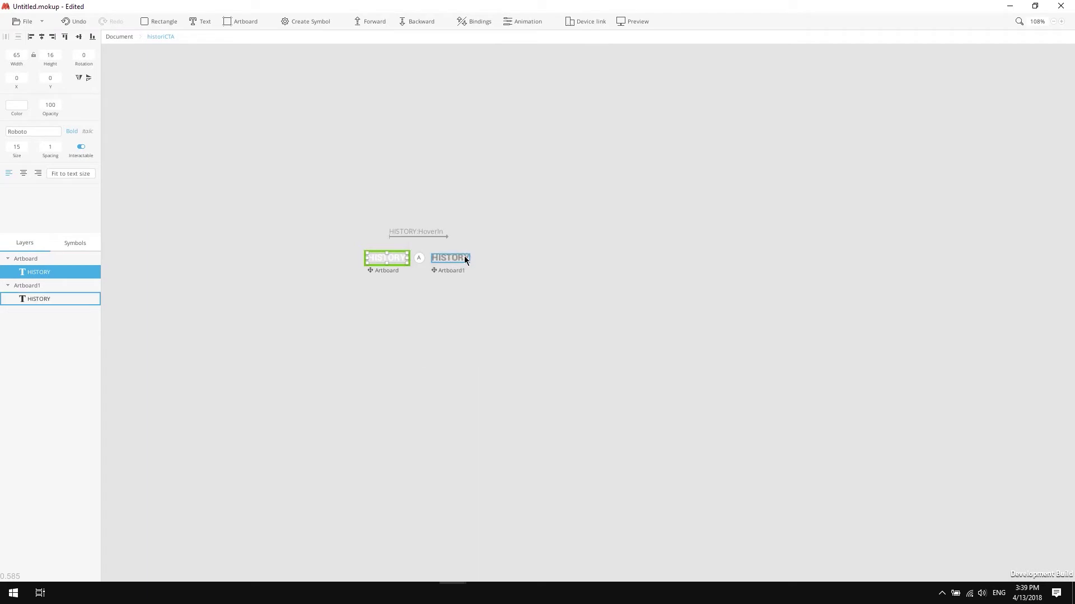
click(465, 258)
click(483, 259)
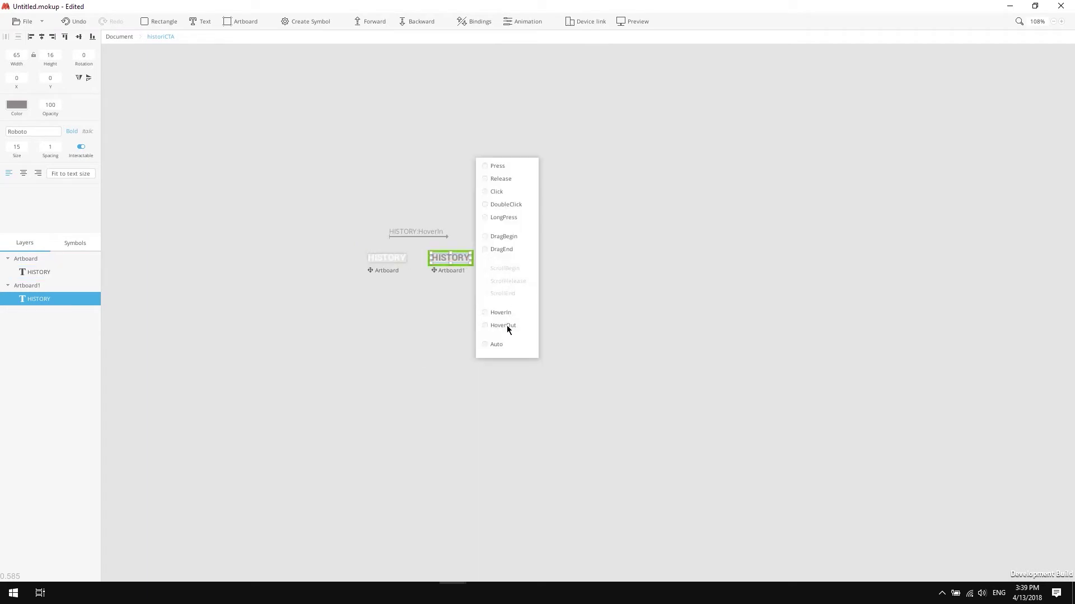
drag(506, 324, 392, 258)
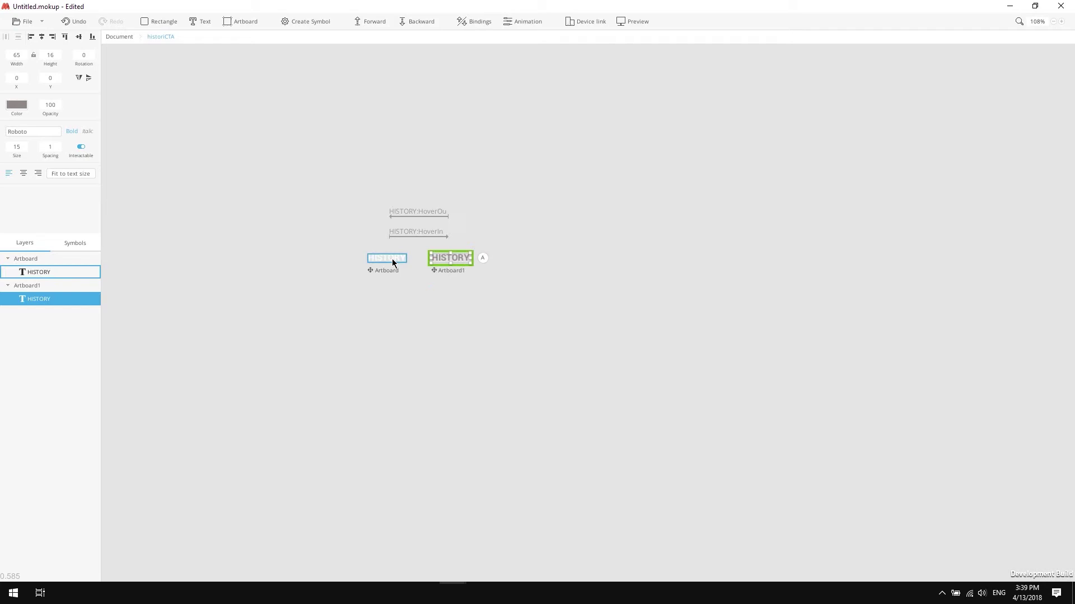
click(651, 440)
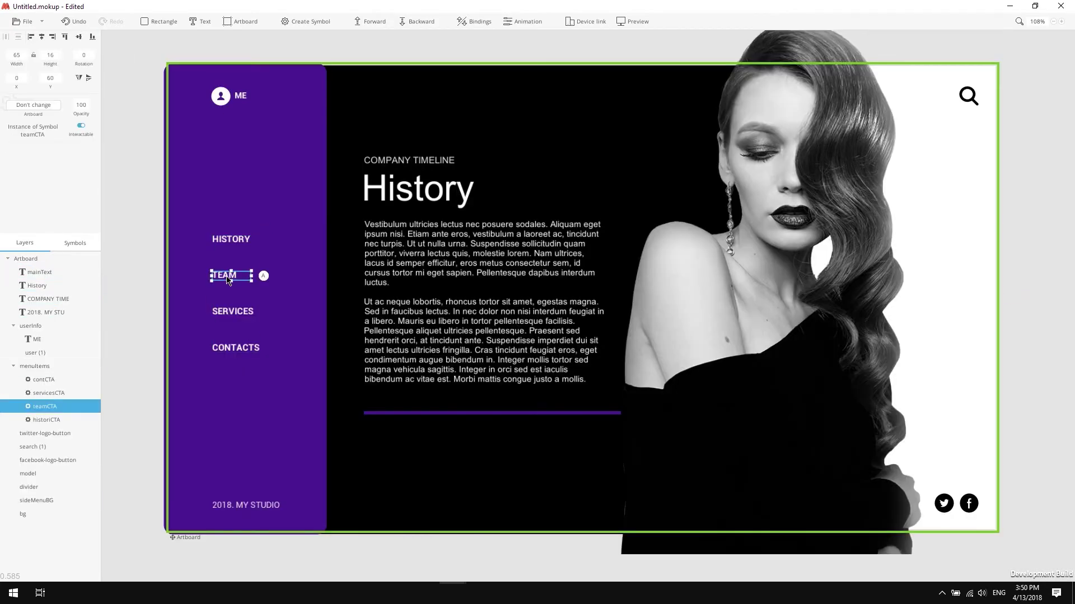
- Inside teamCTA, duplicate the artboard and give the copied TEAM text the same grey
double_click(226, 280)
key(ctrl+d)
click(283, 274)
click(14, 106)
key(ctrl+v)
click(230, 275)
click(263, 275)
- Link TEAM's HoverIn to the grey state and add a transition back from it
drag(280, 331, 307, 279)
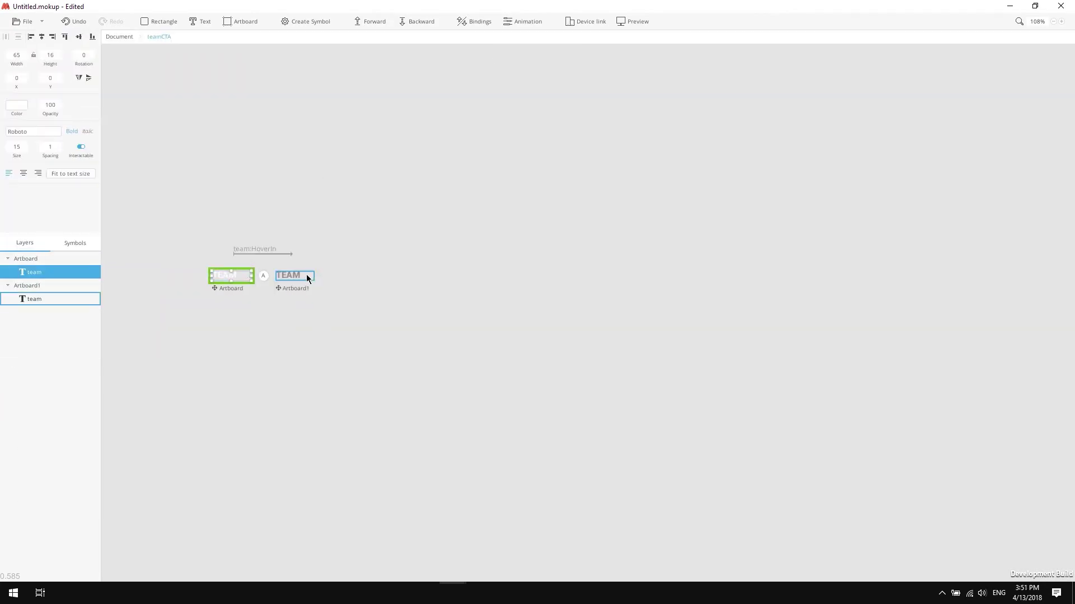
right_click(314, 277)
click(344, 341)
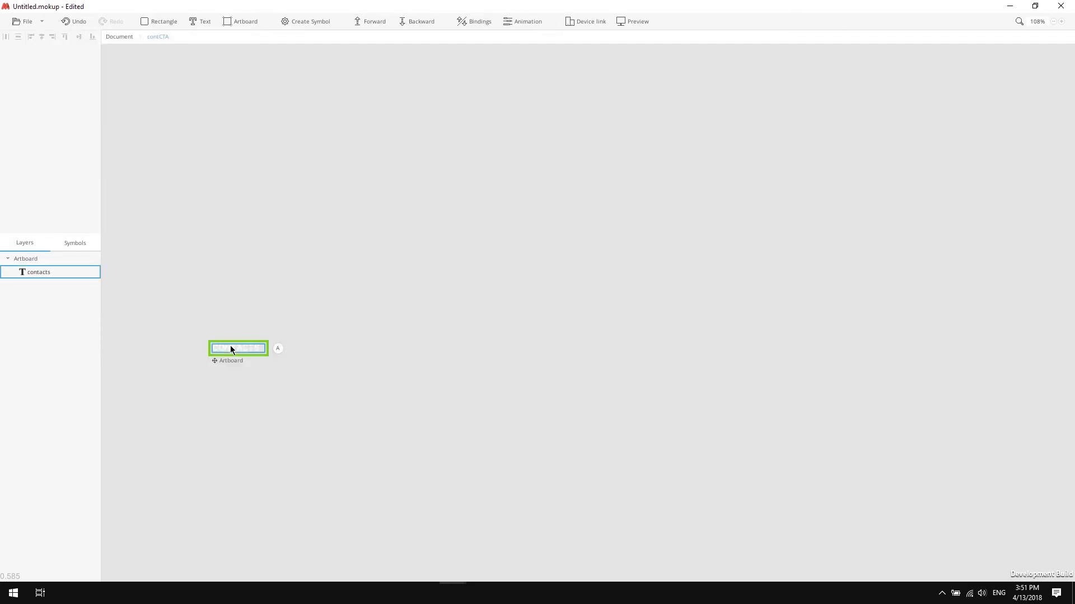
click(279, 348)
drag(283, 428, 252, 350)
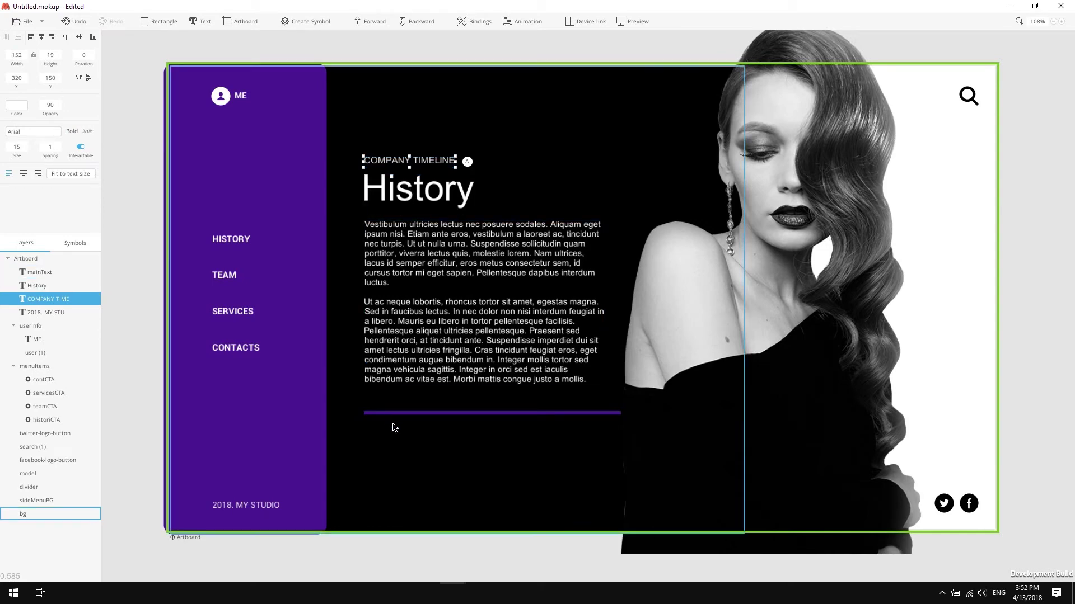
- Select the whole History page artboard and duplicate it with Ctrl+D, viewing both side by side
ctrl+scroll(400, 393, down, 5)
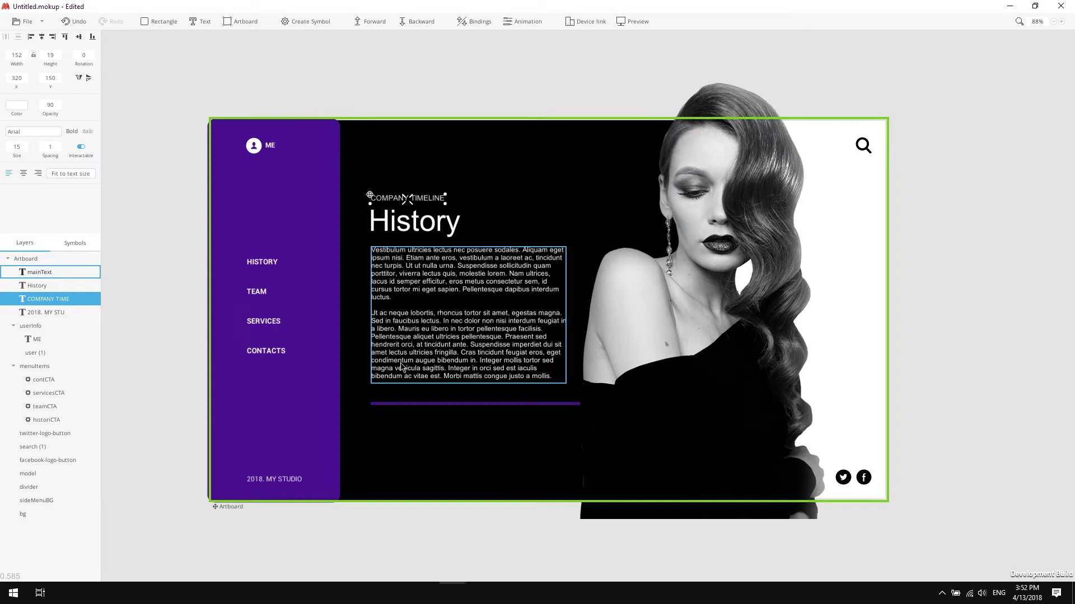
click(291, 463)
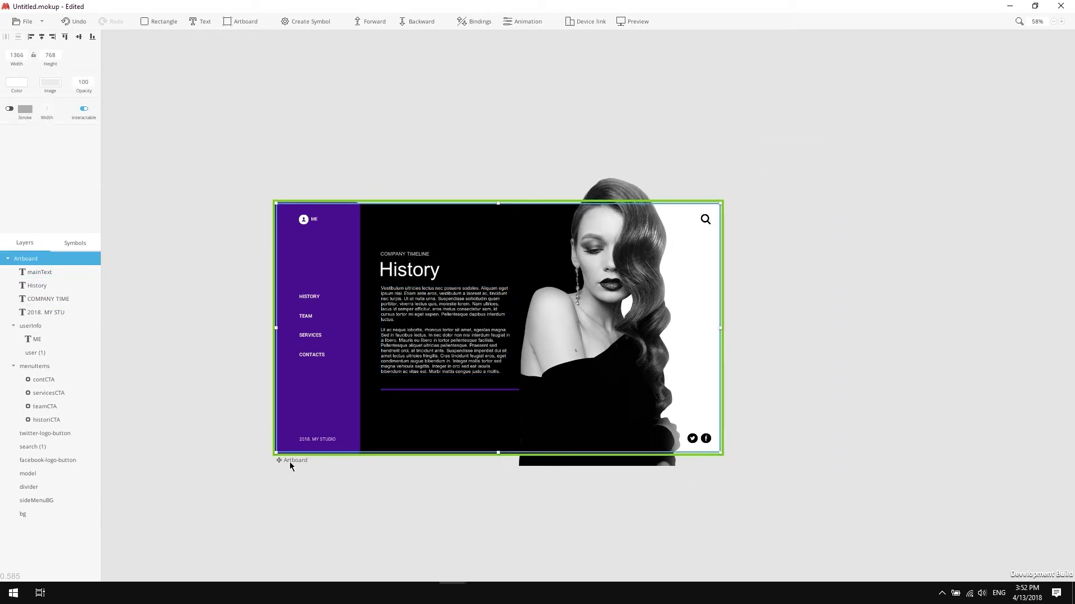
key(ctrl+d)
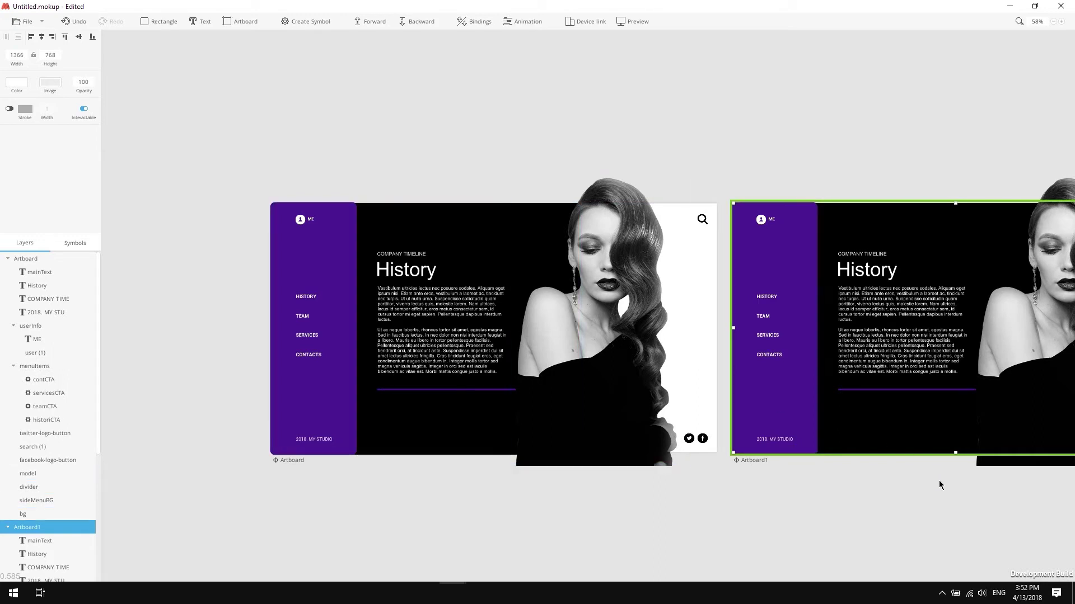
middle_drag(940, 485, 791, 484)
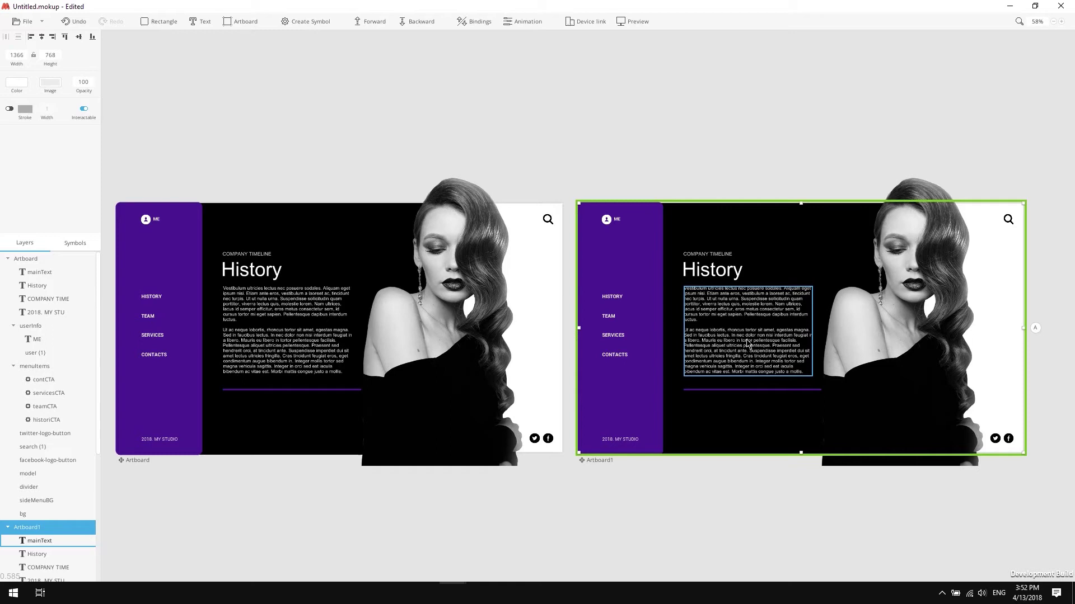
- On Artboard1, shift the menu items left and make them fully transparent
click(611, 305)
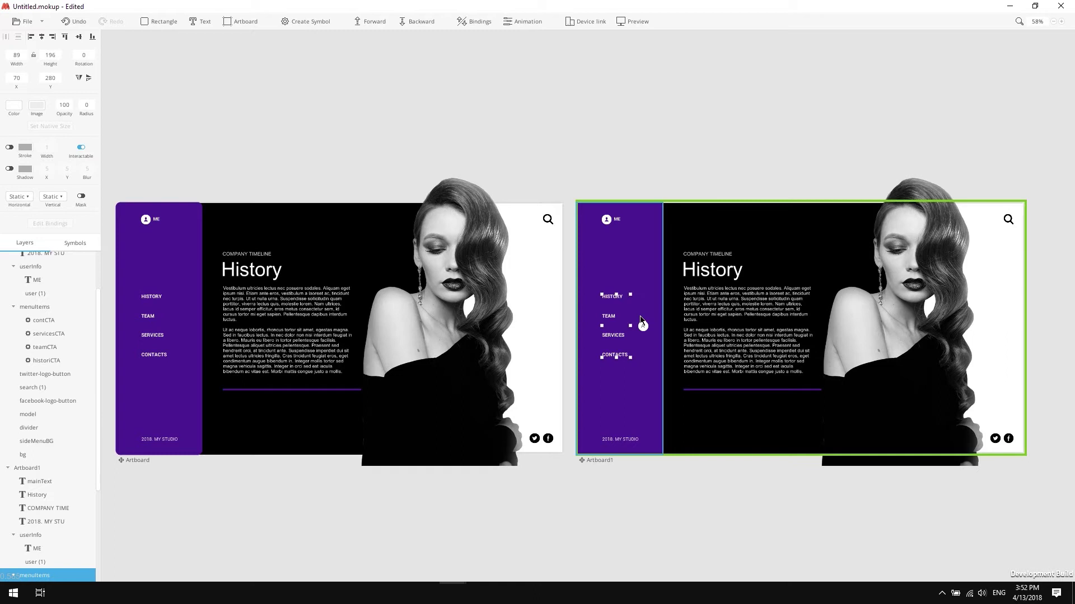
key(shift+Left)
key(shift+Left)
key(shift+Left)
key(shift+Left)
key(shift+Left)
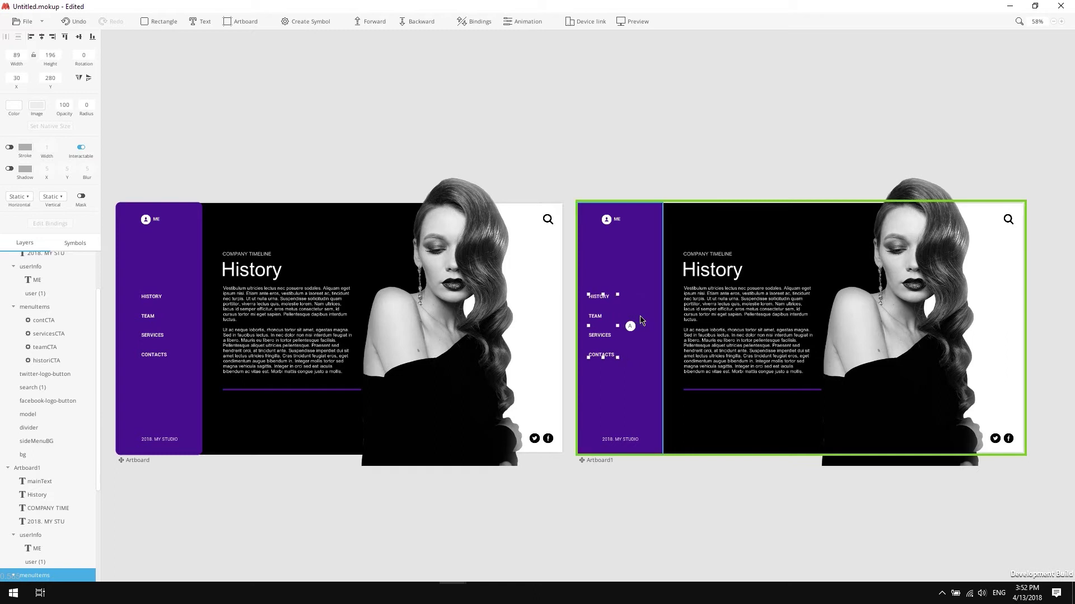
key(shift+Left)
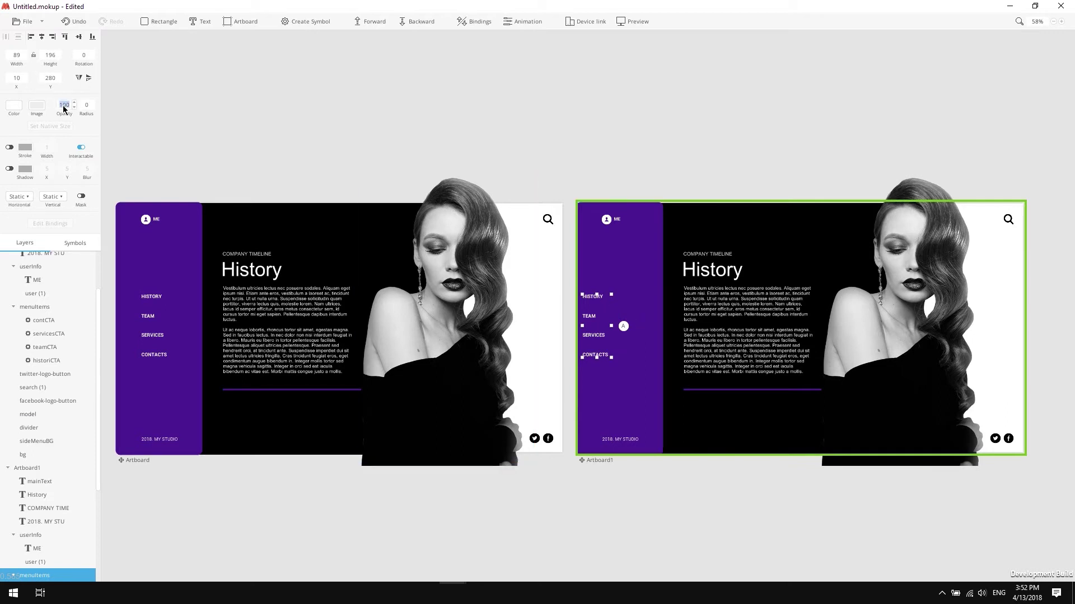
key(Return)
- Slide the purple side panel off the left edge to X -280, then select the body text and History title
click(610, 217)
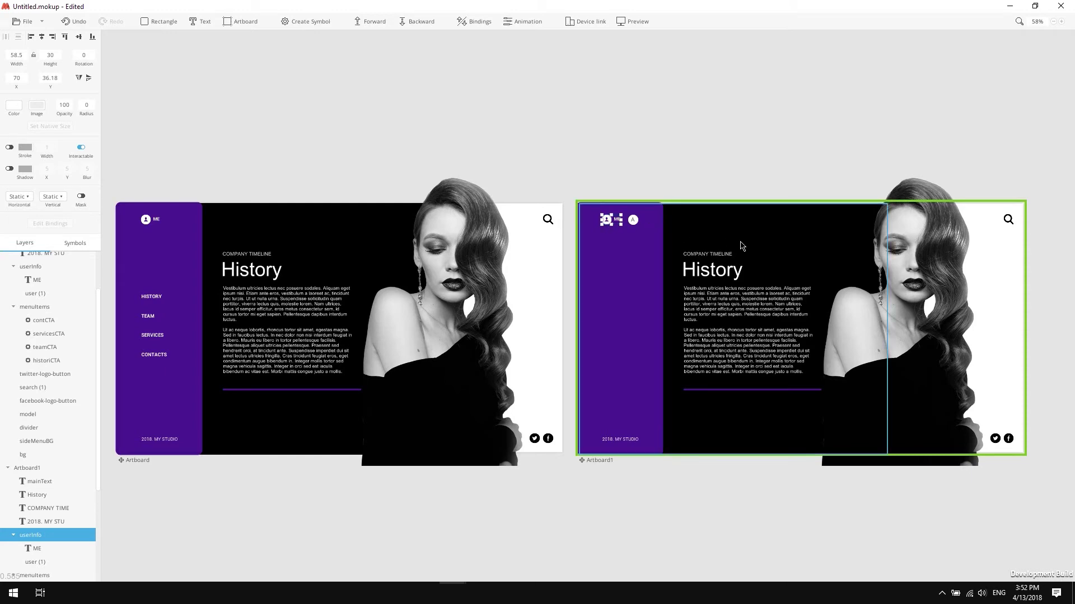
ctrl+scroll(816, 269, up, 1)
middle_drag(898, 288, 696, 290)
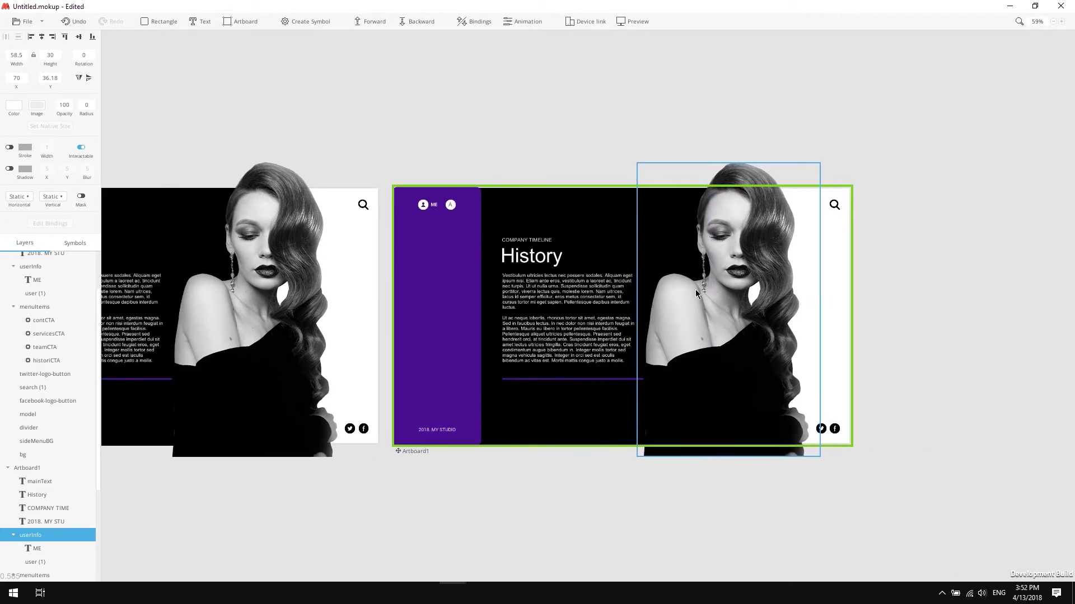
scroll(696, 290, up, 4)
click(243, 339)
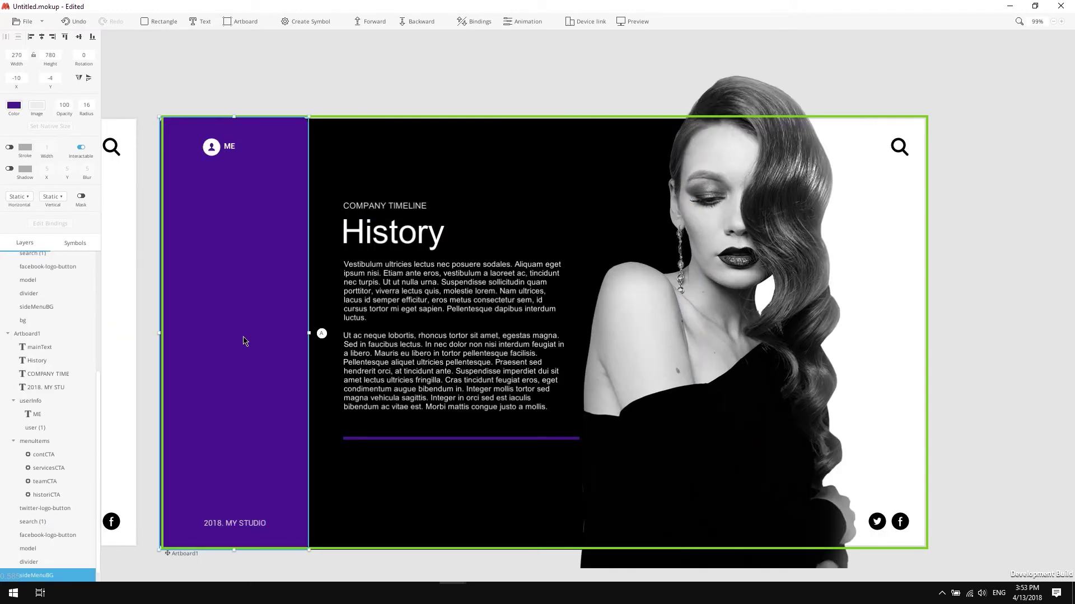
key(shift+Left)
key(shift+Left)
key(shift+Left)
key(shift+Left)
key(shift+Left)
key(shift+Left)
key(shift+Left)
key(shift+Left)
key(shift+Left)
key(shift+Left)
key(shift+Left)
key(shift+Left)
key(shift+Left)
key(shift+Left)
key(shift+Left)
key(shift+Left)
key(shift+Left)
key(shift+Left)
key(shift+Left)
key(shift+Left)
key(shift+Right)
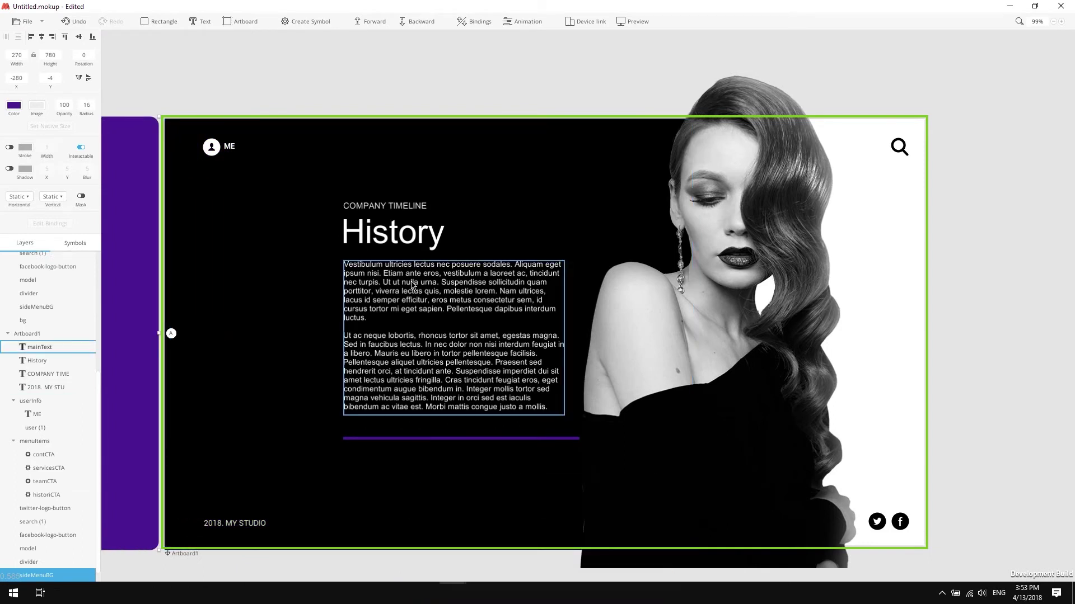
click(412, 285)
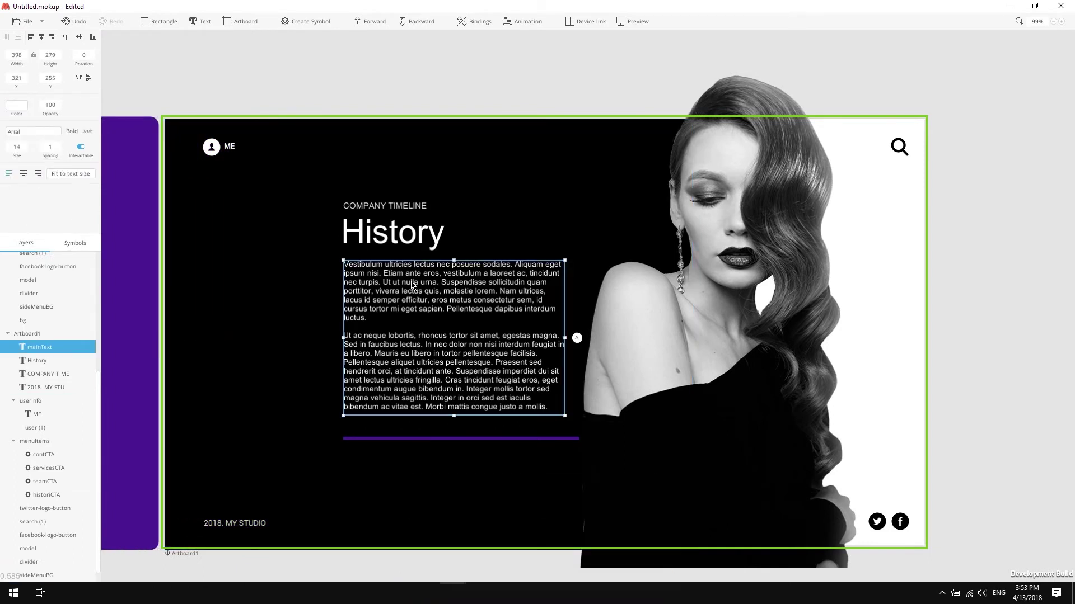
shift+click(397, 242)
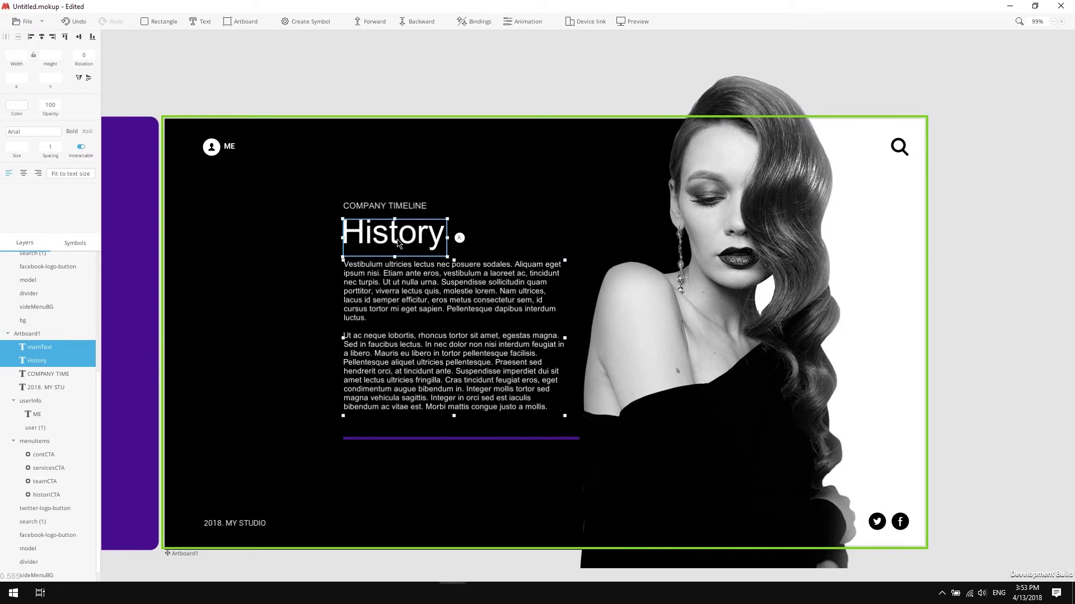
- Set the three text layers to 0 opacity and shift them left
shift+click(402, 210)
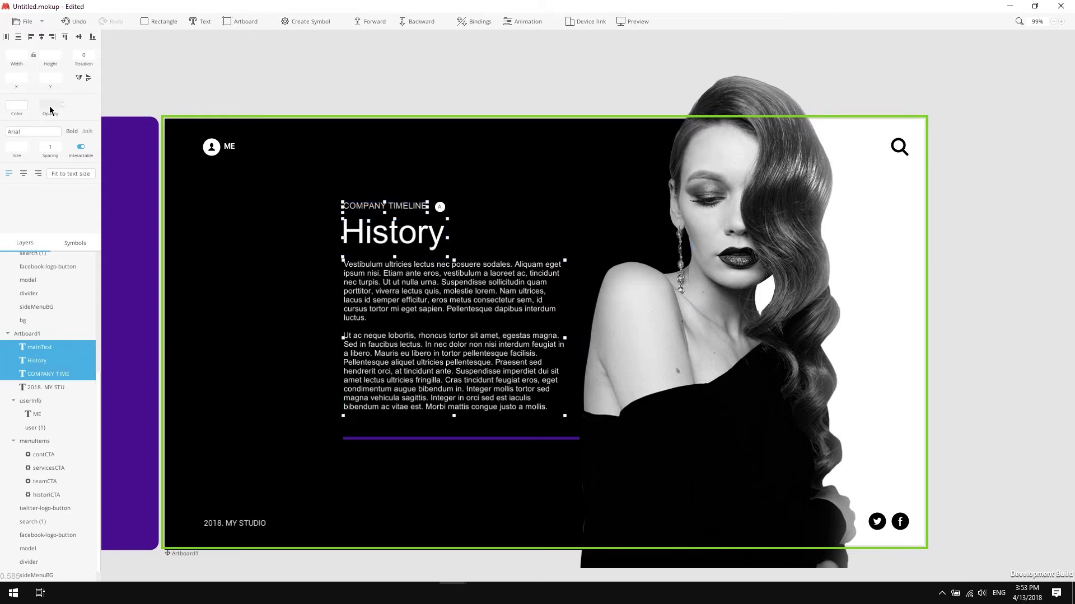
click(50, 105)
text(0)
key(Return)
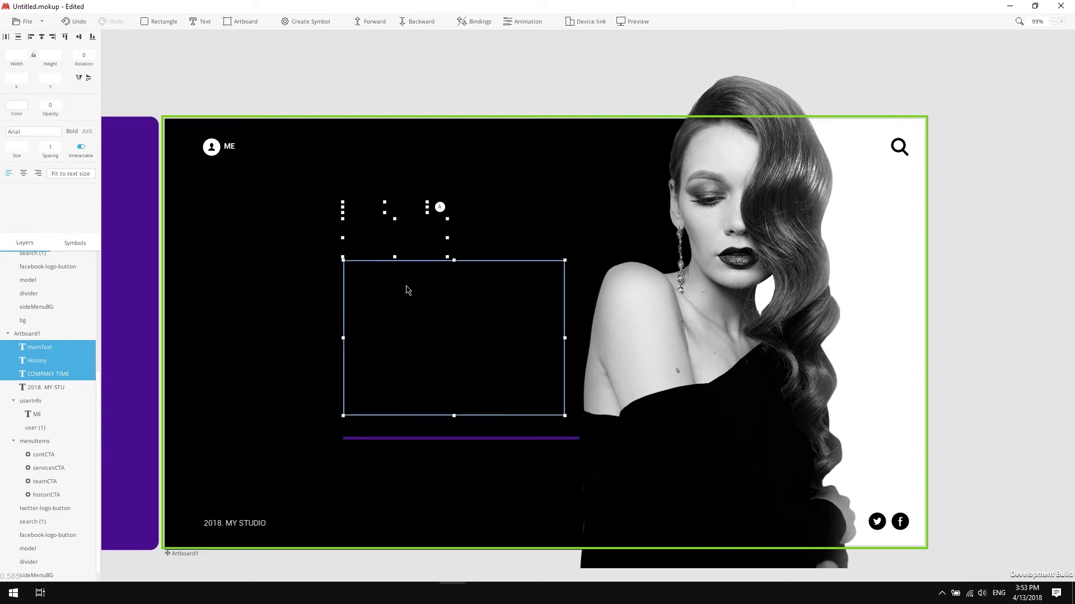
key(shift+Left)
key(shift+Left)
key(shift+Left)
key(shift+Left)
key(shift+Left)
key(shift+Left)
key(shift+Left)
key(shift+Left)
key(shift+Left)
key(shift+Left)
key(shift+Left)
key(shift+Left)
key(shift+Left)
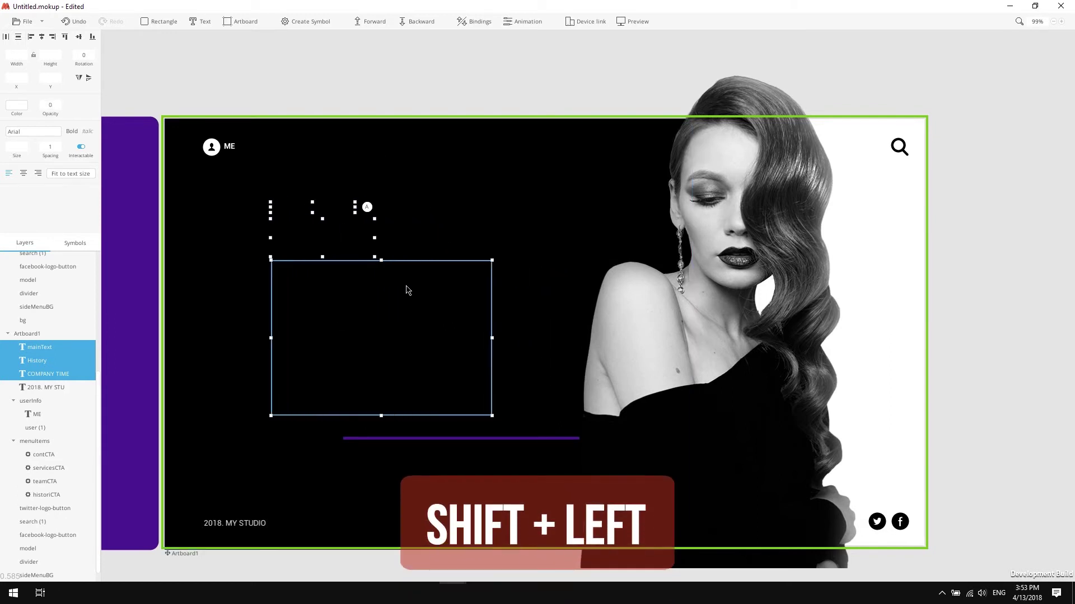
key(shift+Left)
key(shift+Left)
key(shift+Left)
key(shift+Left)
key(shift+Left)
key(shift+Left)
key(shift+Left)
key(shift+Left)
key(shift+Left)
key(shift+Left)
key(shift+Left)
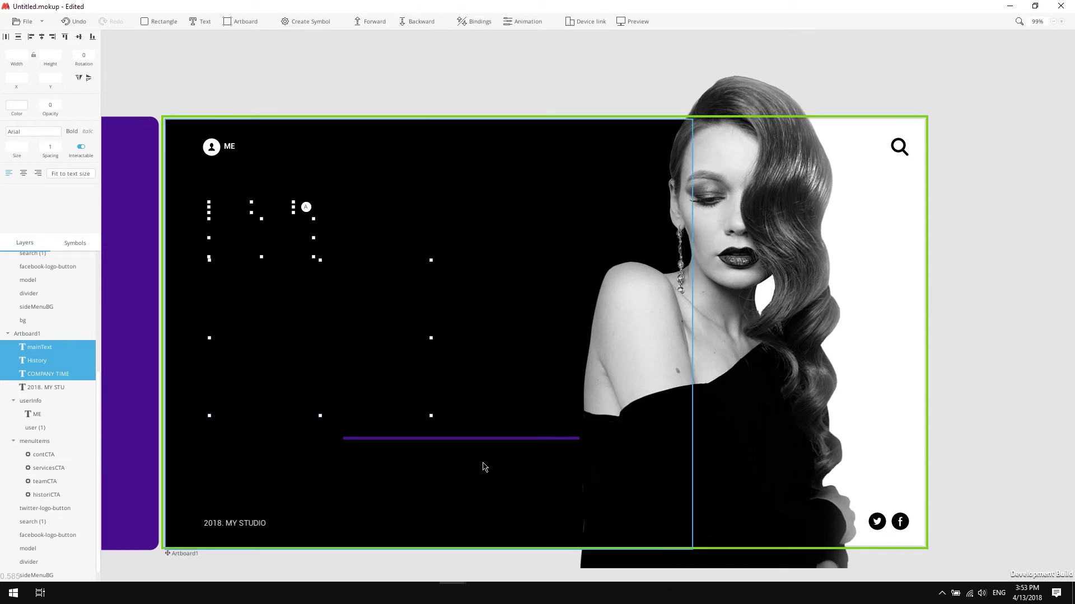
- Slide the model photo and black background to the left
click(764, 178)
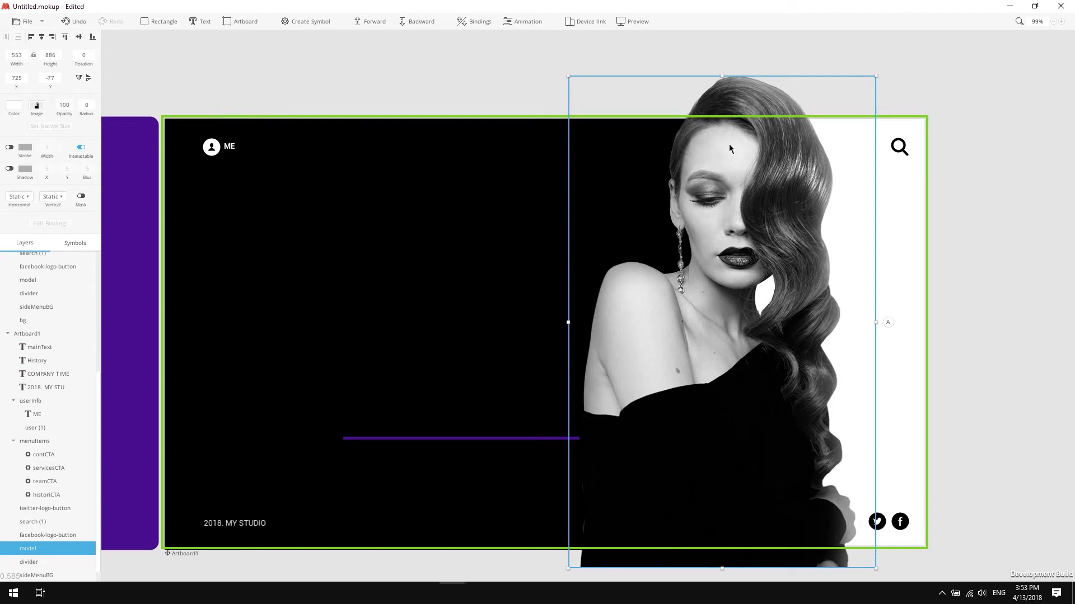
shift+click(470, 166)
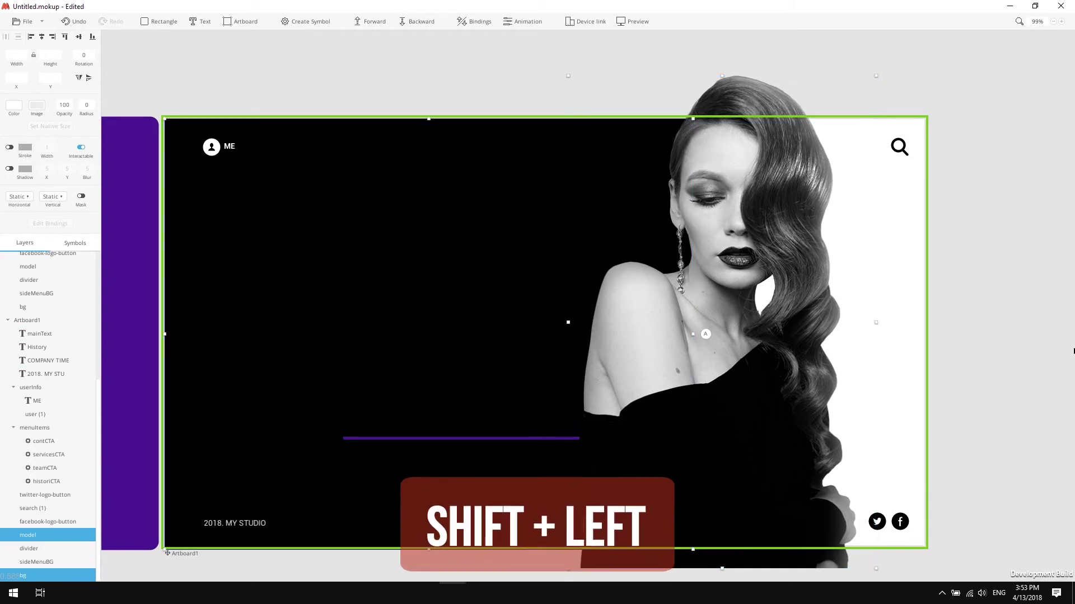
key(shift+Left)
key(shift+Left)
key(shift+Left)
key(shift+Left)
key(shift+Left)
key(shift+Left)
key(shift+Left)
key(shift+Left)
key(shift+Left)
key(shift+Left)
key(shift+Left)
key(shift+Left)
key(shift+Left)
key(shift+Left)
key(shift+Left)
key(shift+Left)
key(shift+Left)
key(shift+Left)
key(shift+Left)
key(shift+Left)
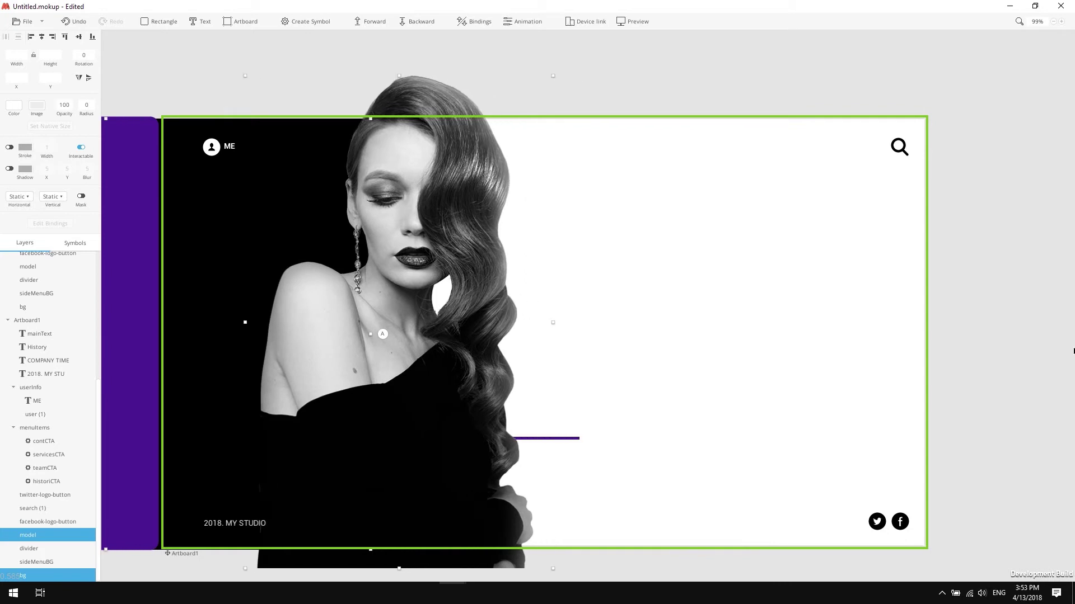
- Move the divider right to X 721 and turn it black
click(560, 438)
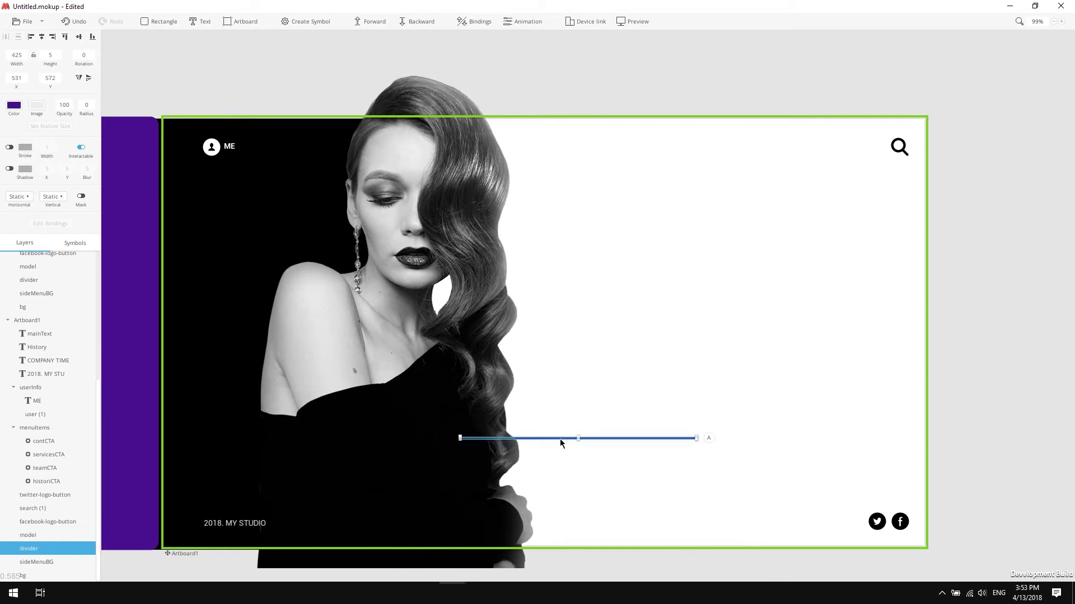
key(shift+Right)
key(shift+Right)
key(shift+Right)
key(shift+Right)
key(shift+Right)
key(shift+Right)
key(shift+Right)
key(shift+Right)
key(shift+Right)
key(shift+Right)
key(shift+Right)
key(shift+Right)
key(shift+Right)
key(shift+Right)
key(shift+Right)
key(shift+Right)
key(shift+Right)
key(shift+Right)
key(shift+Right)
click(14, 106)
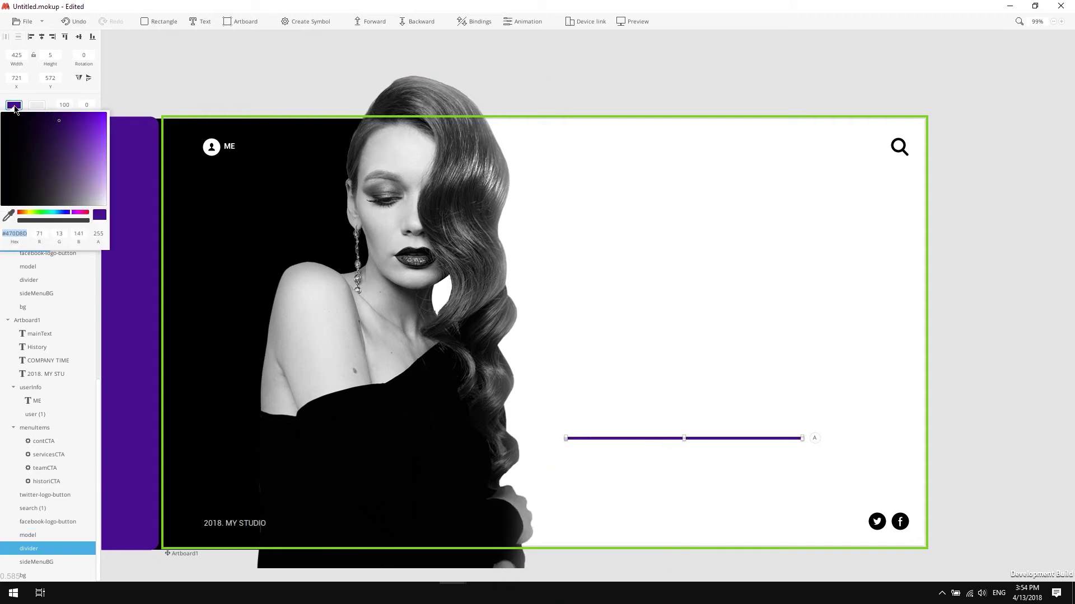
drag(12, 126, 1, 95)
click(665, 360)
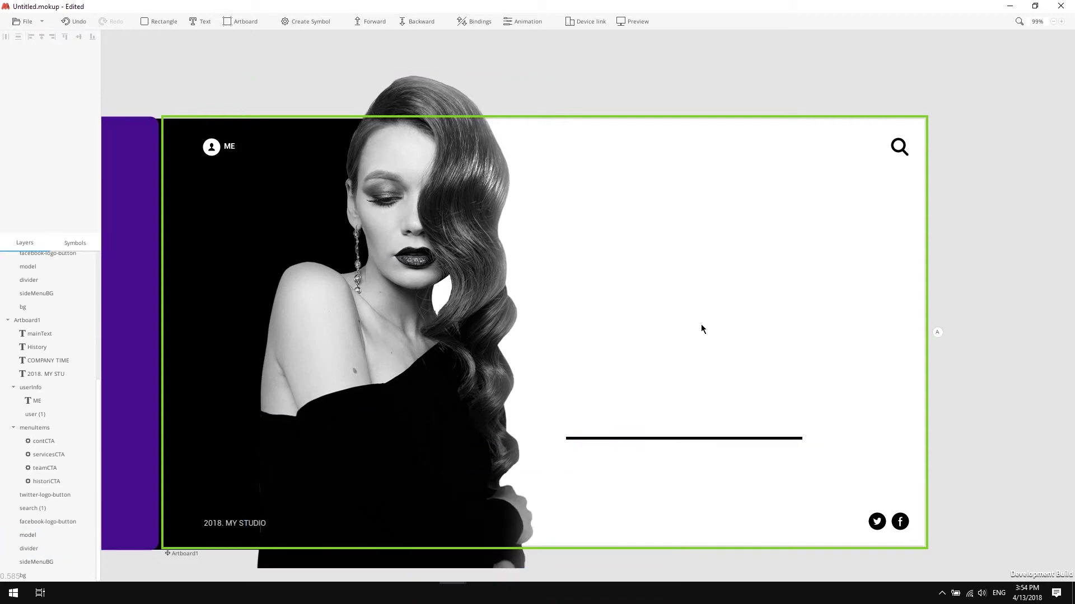
- Copy the History heading and body text from the original artboard into the copied artboard
scroll(701, 328, down, 6)
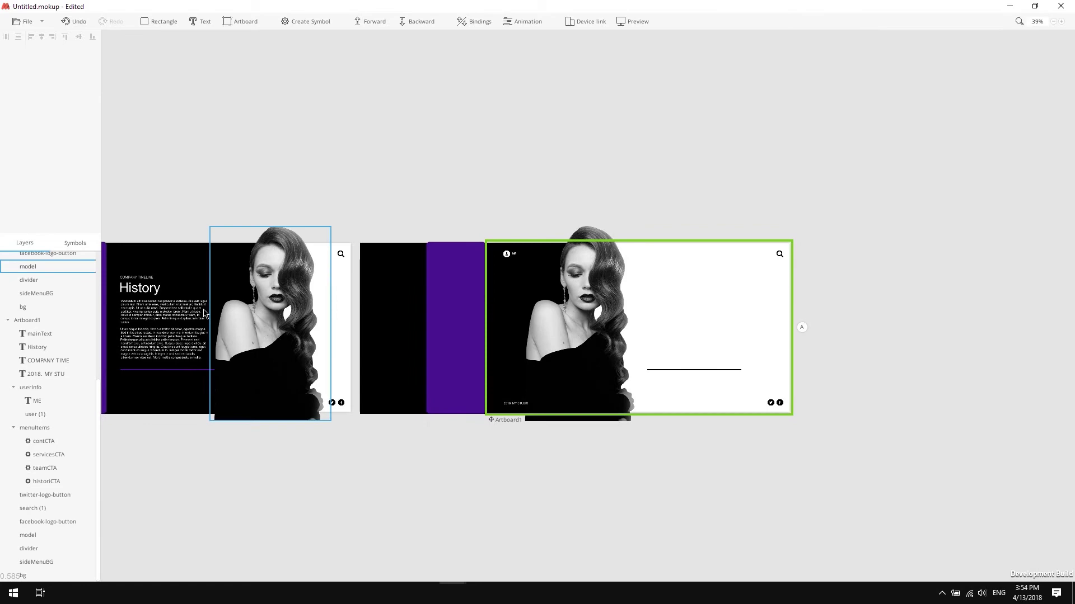
middle_drag(173, 311, 312, 323)
scroll(341, 325, up, 5)
click(336, 317)
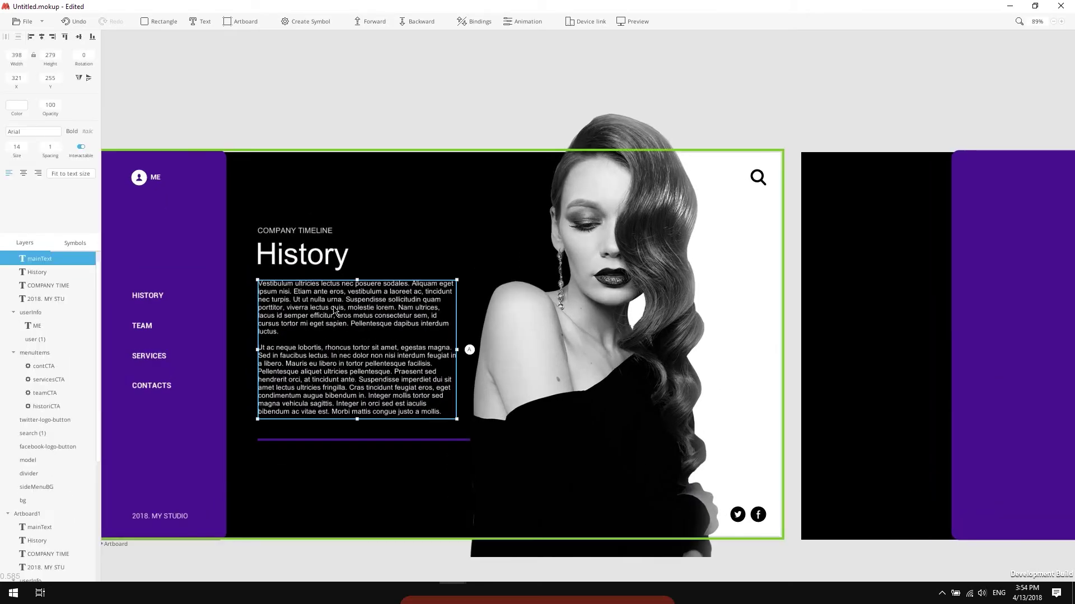
shift+click(321, 263)
key(ctrl+c)
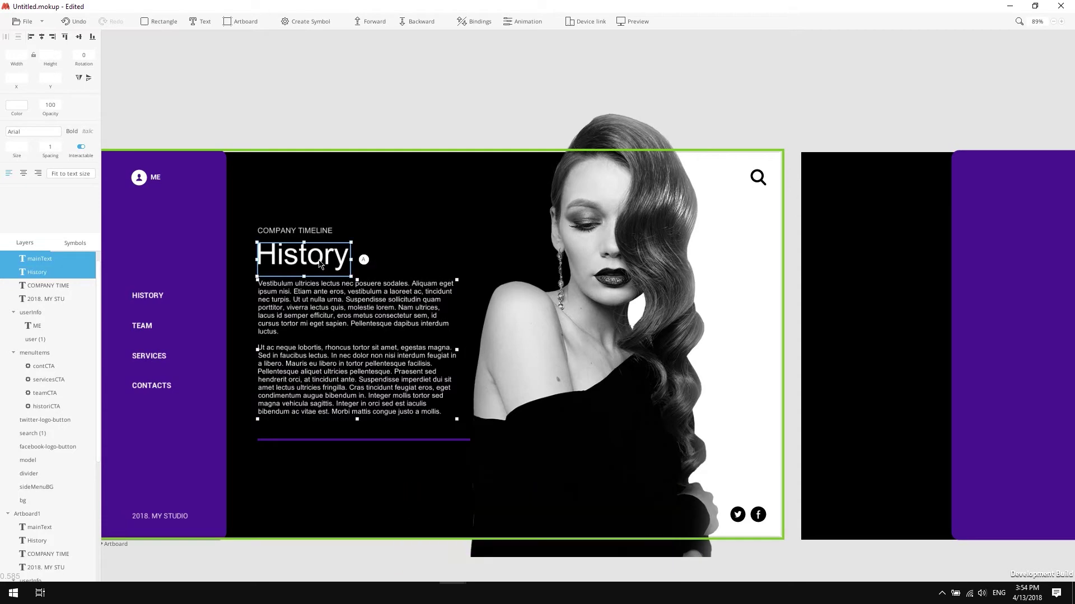
middle_drag(987, 391, 599, 382)
scroll(597, 380, right, 10)
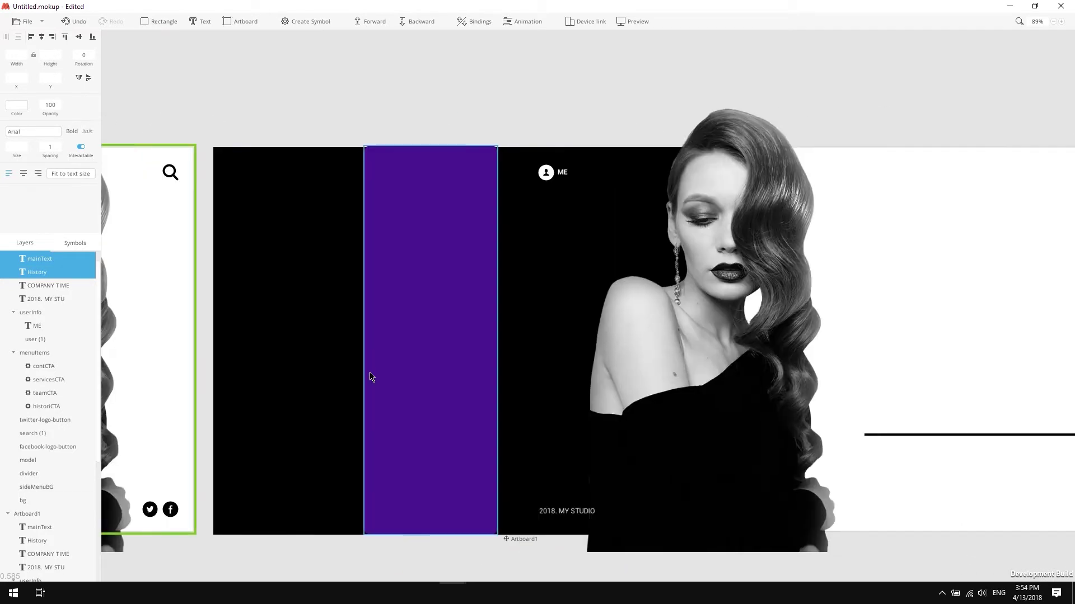
key(ctrl+v)
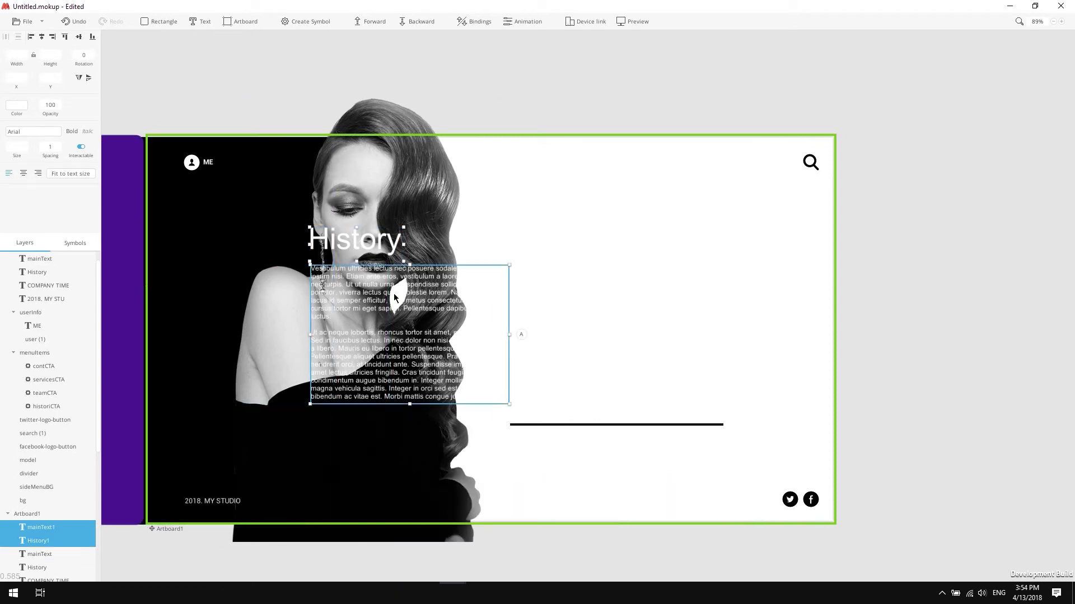
- Turn both pasted texts black (#000000) and nudge them toward the right half
click(18, 111)
drag(31, 133, 2, 101)
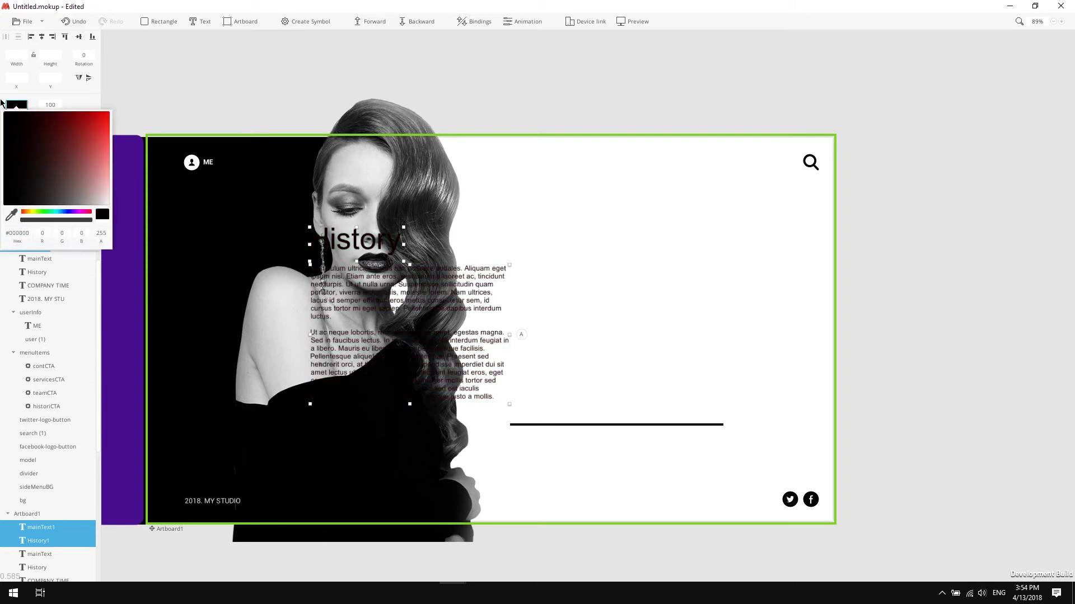
click(396, 246)
key(shift+Right)
key(shift+Right)
key(shift+Right)
key(shift+Right)
key(shift+Right)
key(shift+Right)
key(shift+Right)
key(shift+Right)
key(shift+Right)
key(shift+Right)
key(shift+Right)
key(shift+Right)
key(shift+Right)
key(shift+Right)
key(shift+Right)
key(shift+Right)
key(shift+Right)
key(shift+Right)
key(shift+Right)
key(shift+Right)
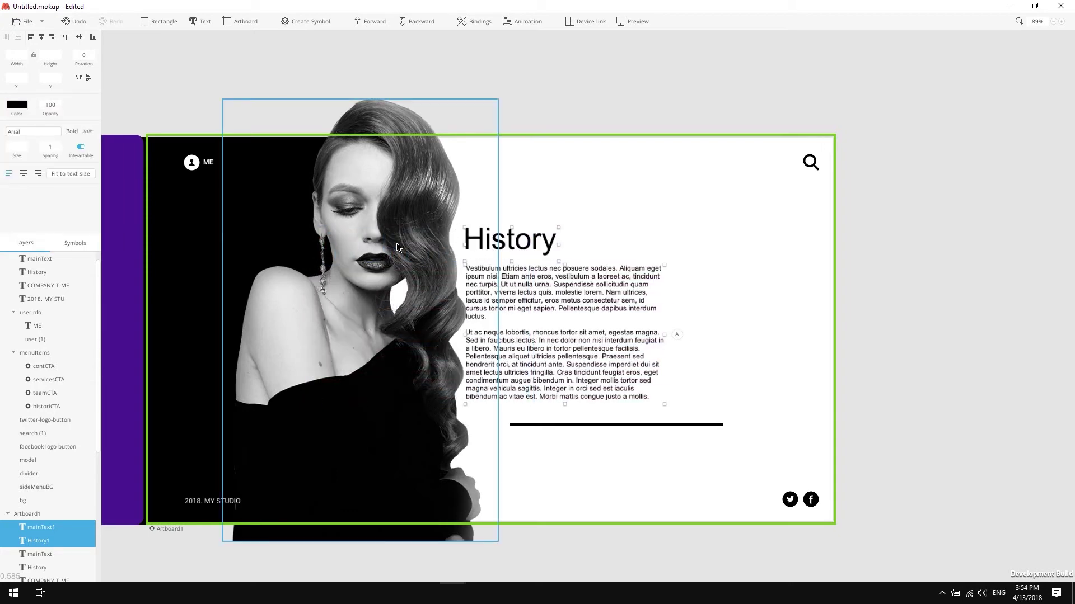
key(Right)
key(Right)
key(Right)
key(Right)
key(Right)
key(Right)
key(Right)
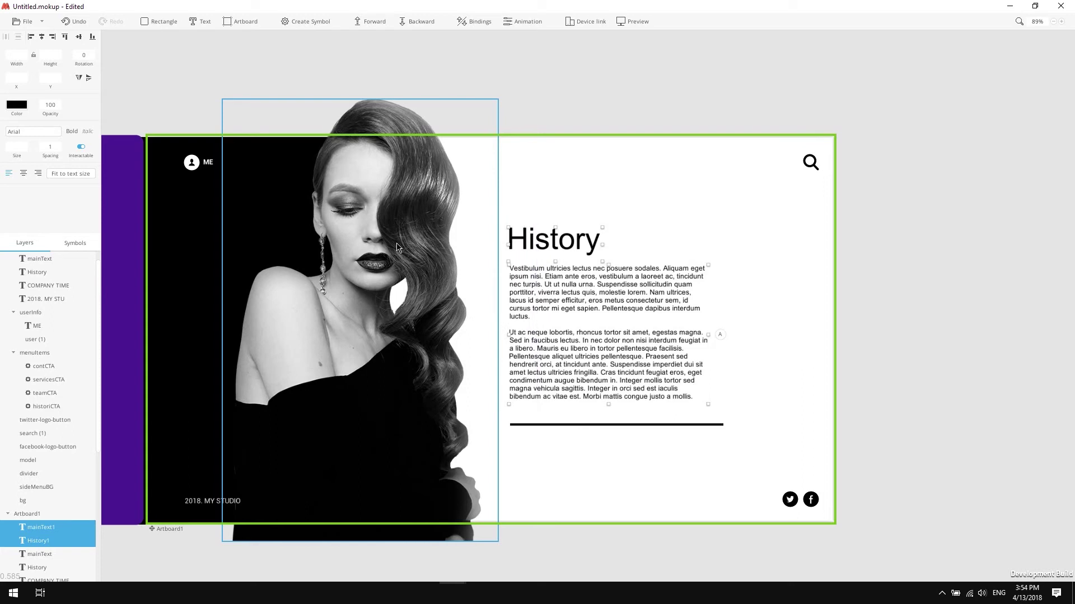
click(614, 419)
- Retype the heading as 'The Team', fit it to text, and rename its layer TheTeam
click(572, 293)
click(554, 241)
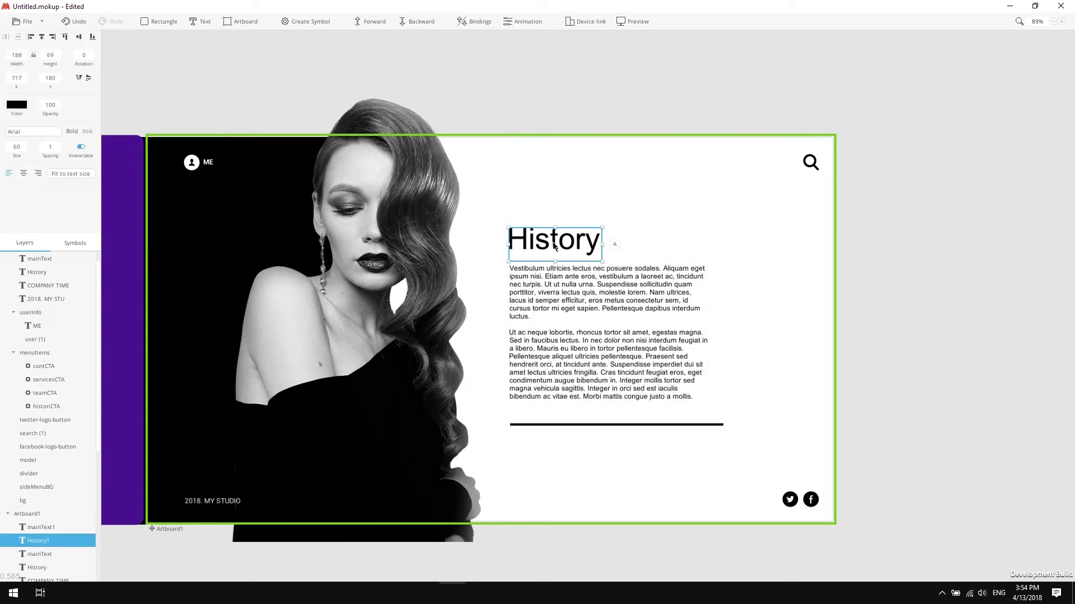
scroll(47, 520, down, 3)
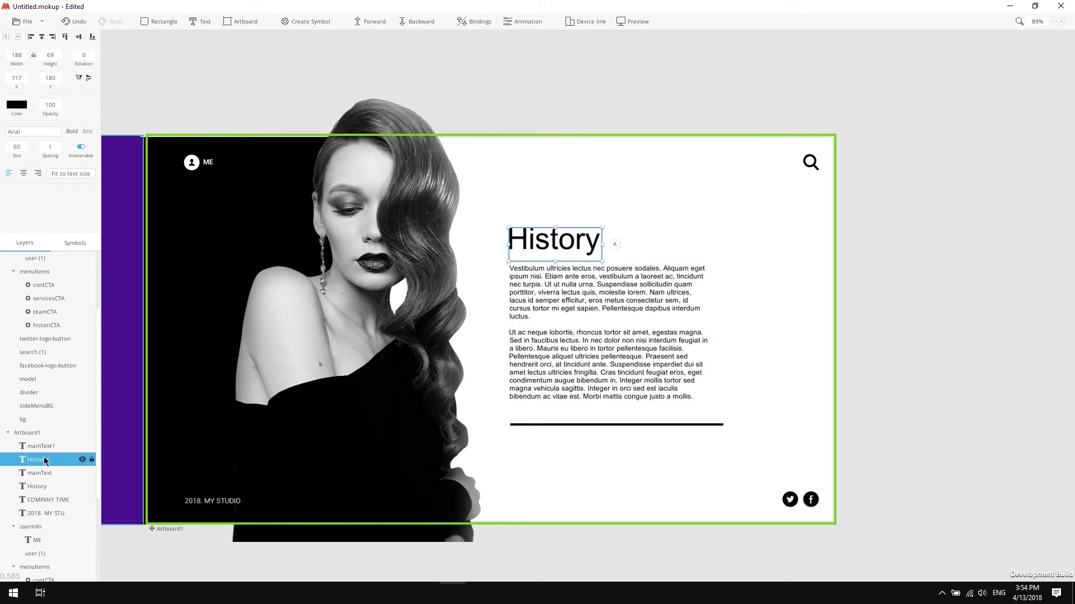
double_click(540, 245)
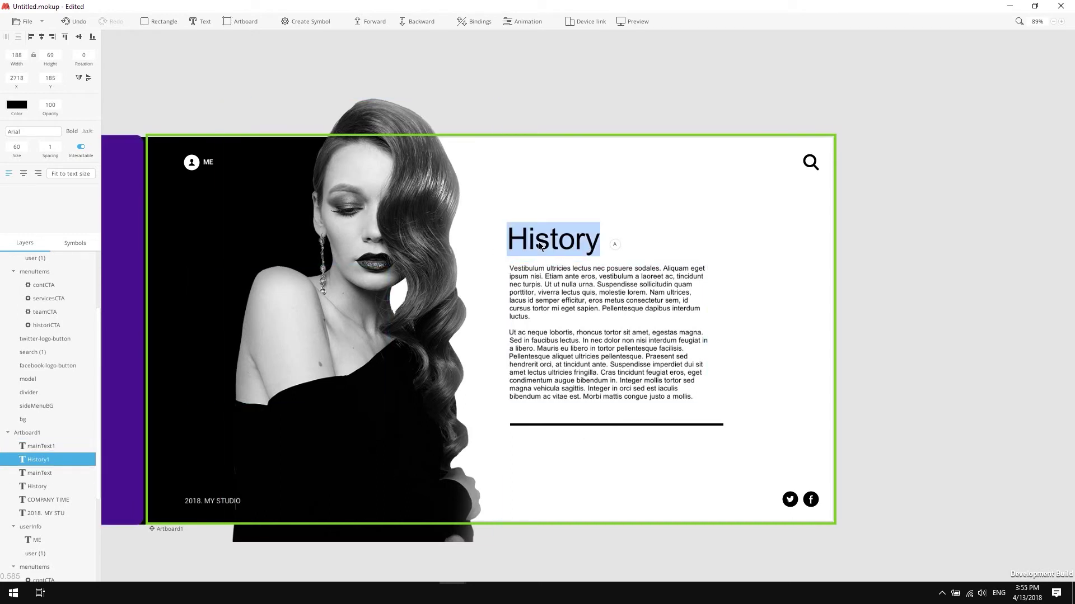
text(The Team)
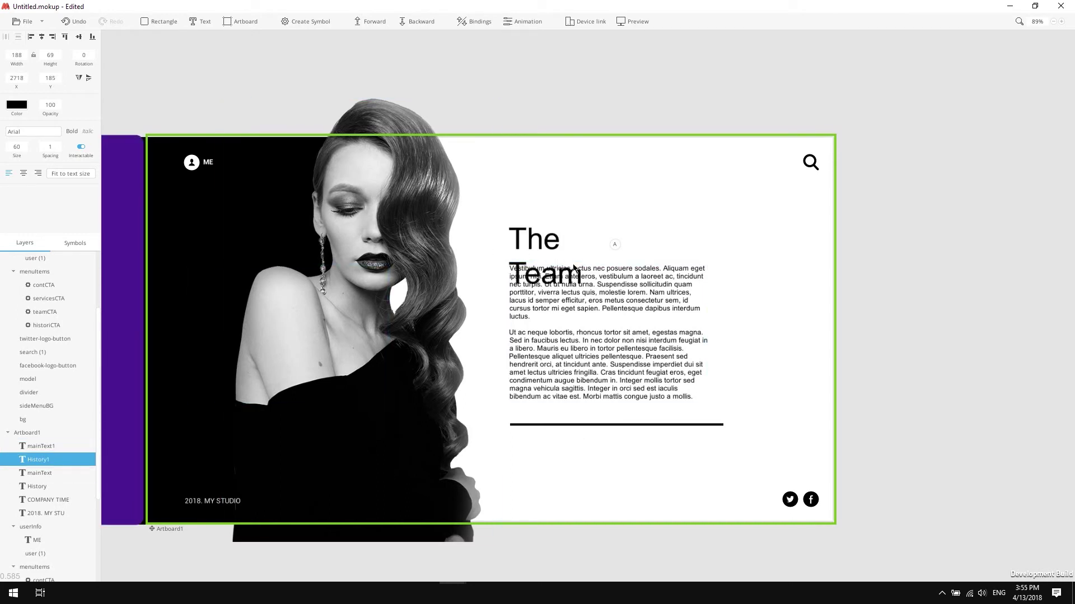
click(85, 173)
click(46, 463)
double_click(46, 460)
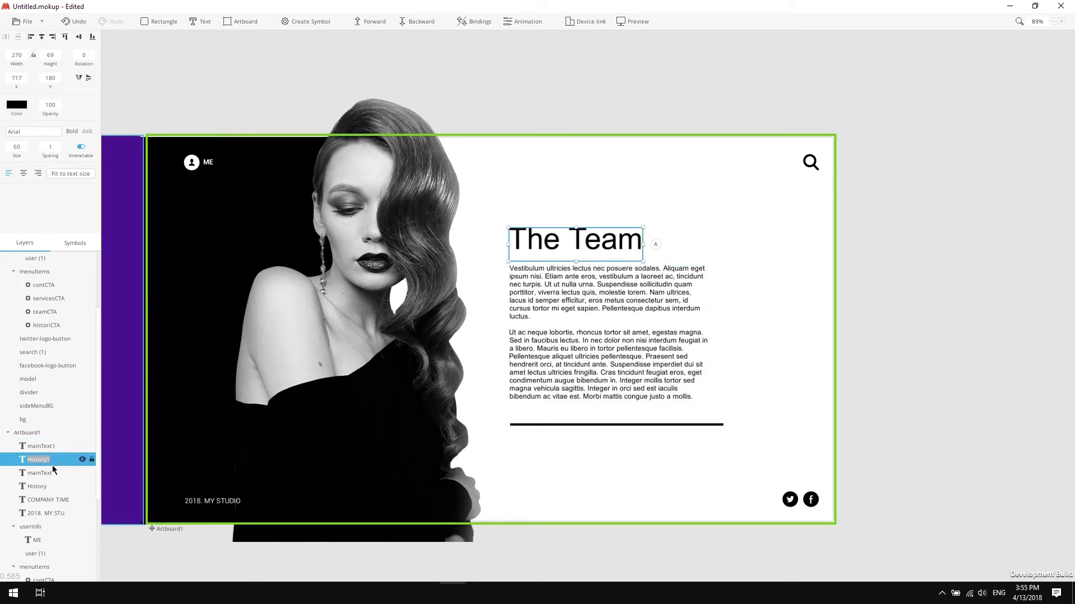
text(TheTeam)
click(625, 328)
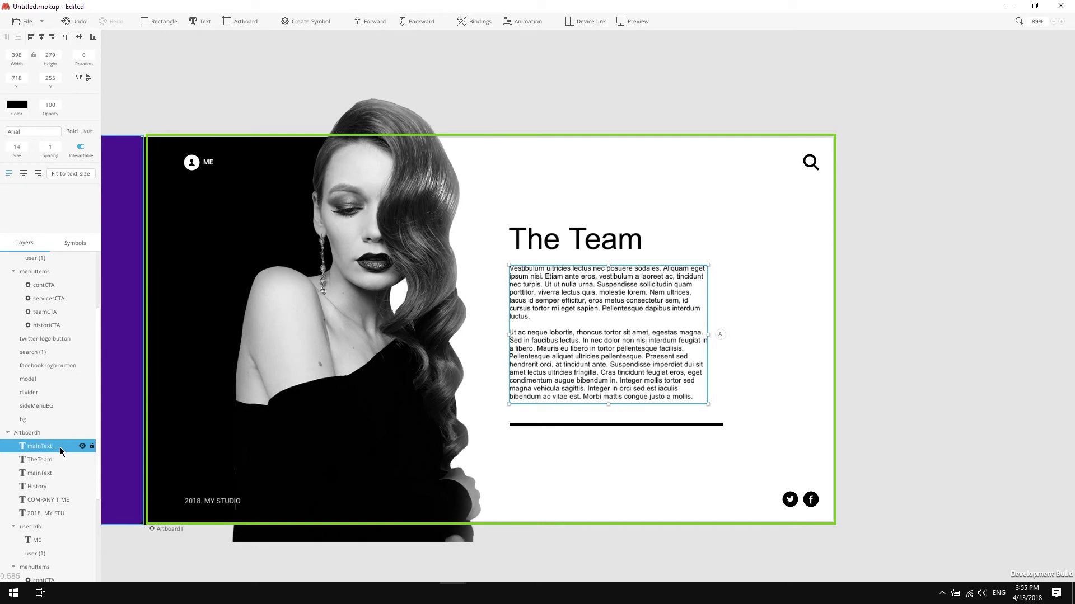
- Finish renaming the body text layer to mainTextTeam and deselect everything
text(m)
click(640, 470)
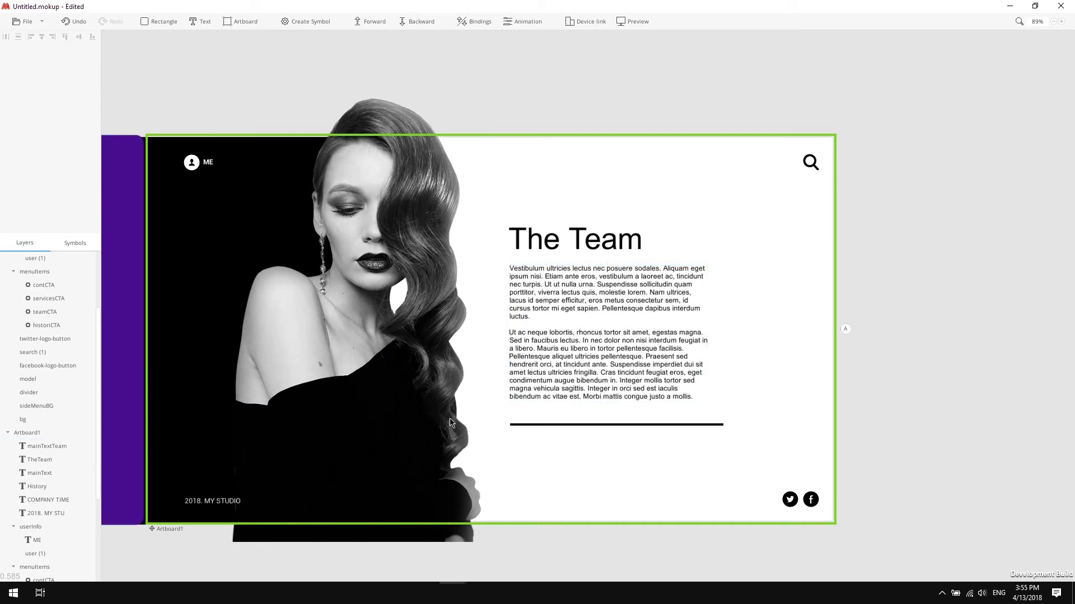
middle_drag(569, 334, 744, 320)
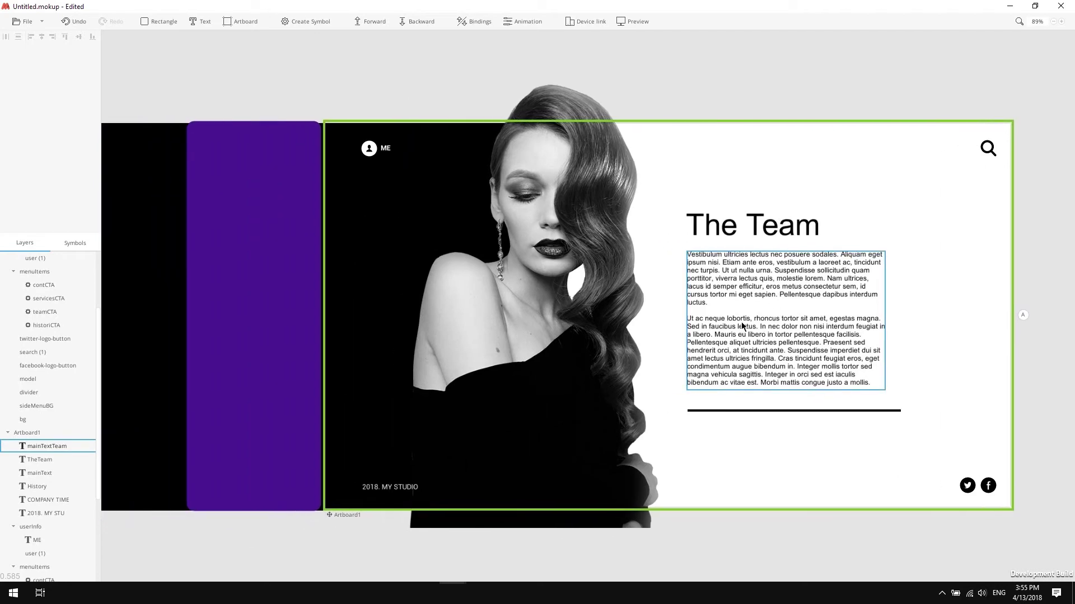
scroll(736, 168, right, 3)
- Add a 'RETURN TO MAIN' text label, fit to text and coloured white (#ffffff)
click(200, 21)
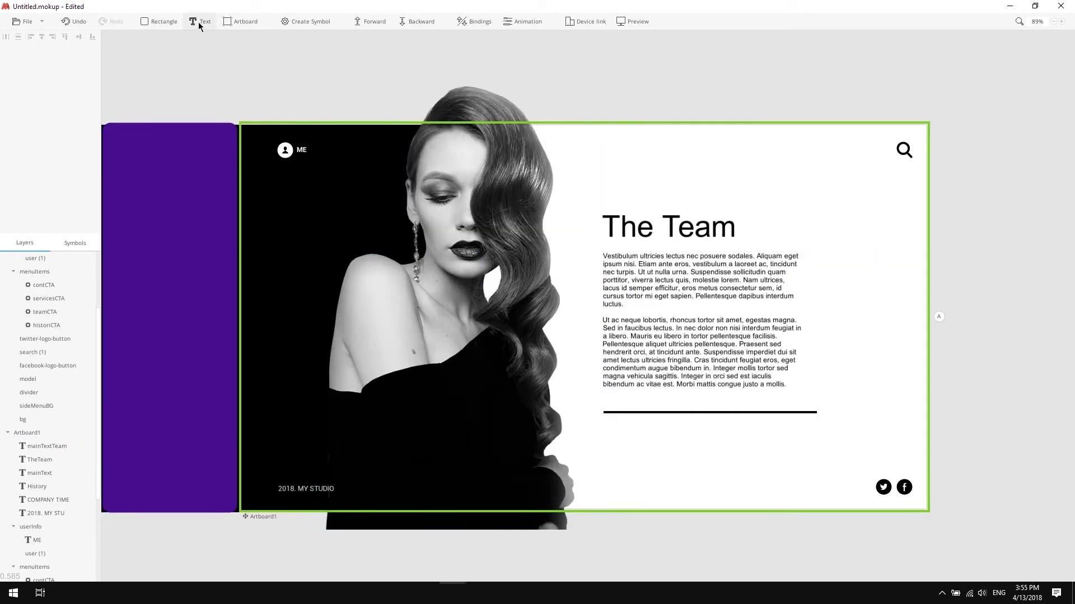
click(645, 164)
double_click(649, 165)
text(RETURN TO MAIN)
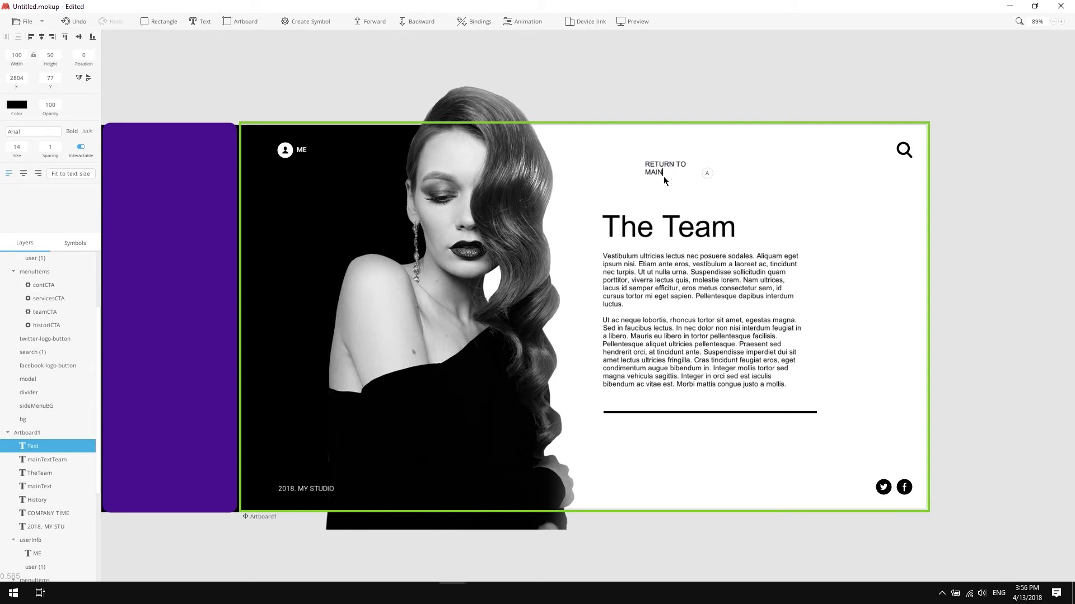
click(80, 174)
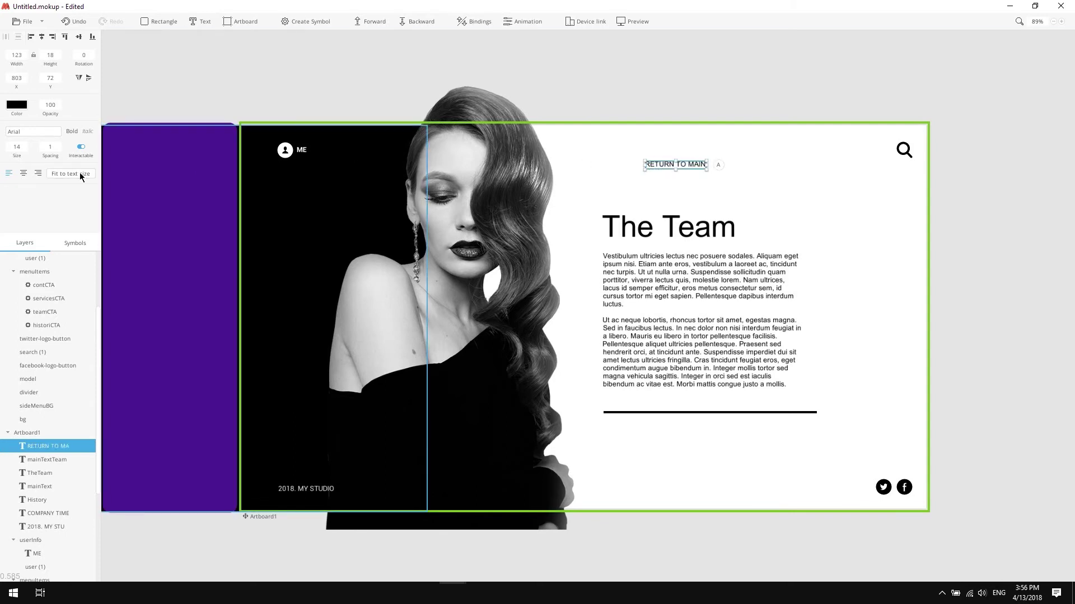
click(20, 106)
text(ffffff)
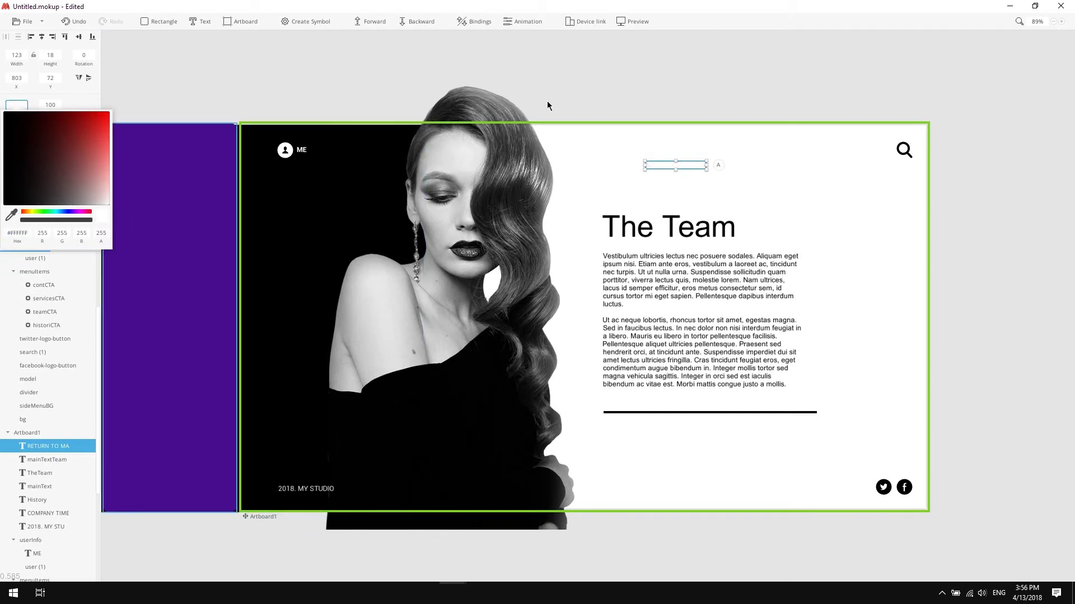
- Move the label onto the black left strip, rotate it -90, and centre it vertically on bg
drag(656, 165, 269, 305)
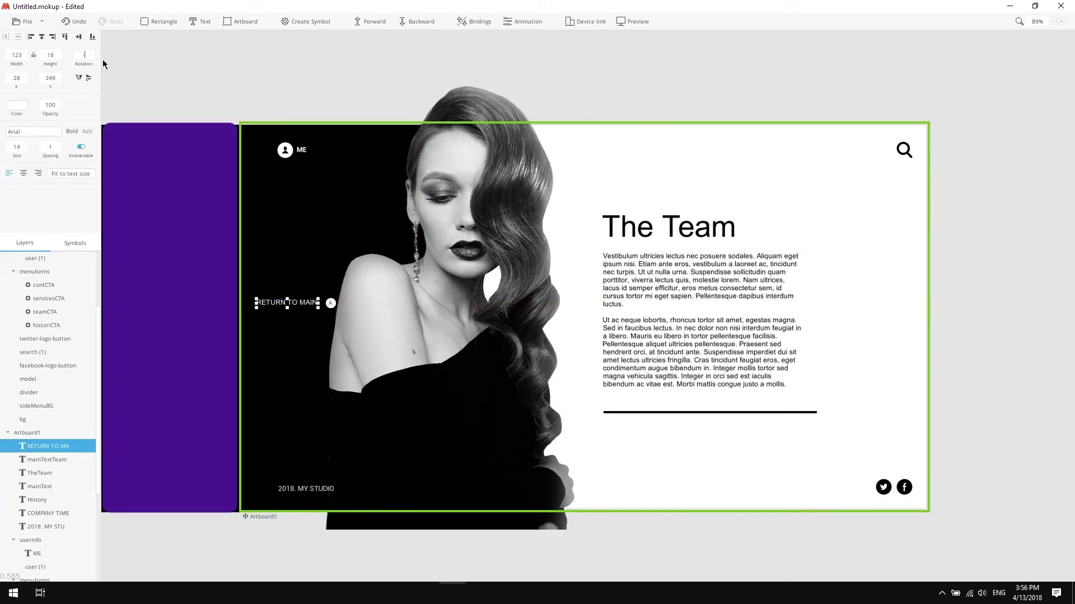
text(-90)
key(Return)
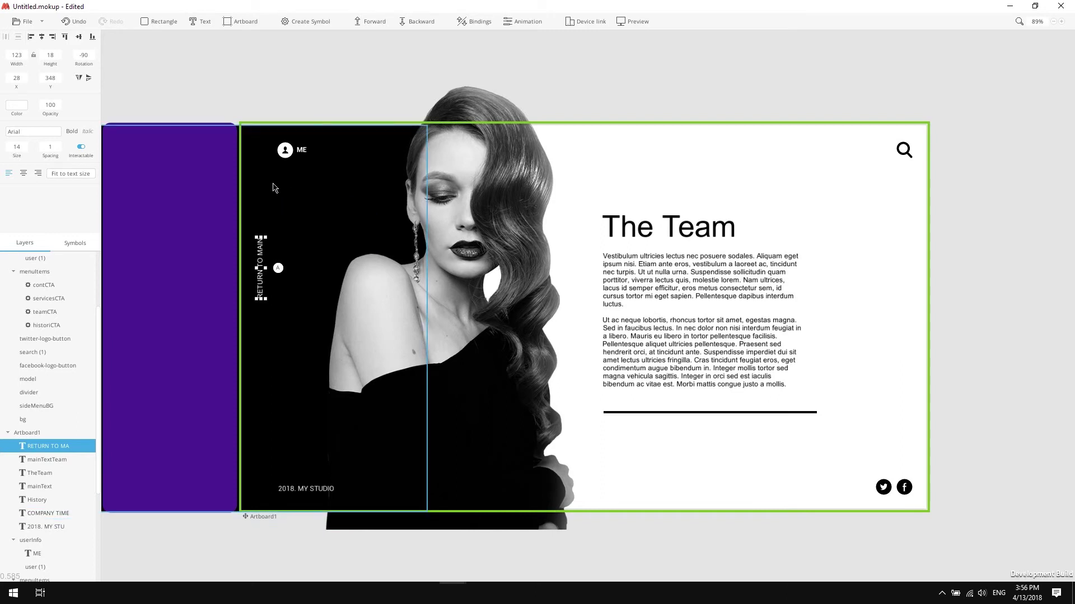
shift+click(275, 188)
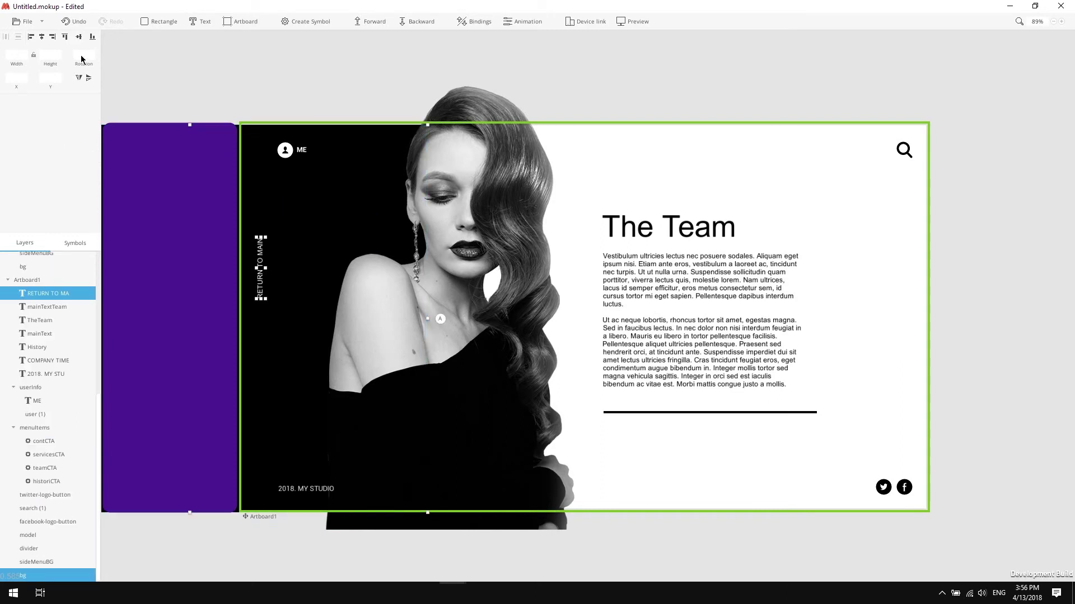
click(79, 37)
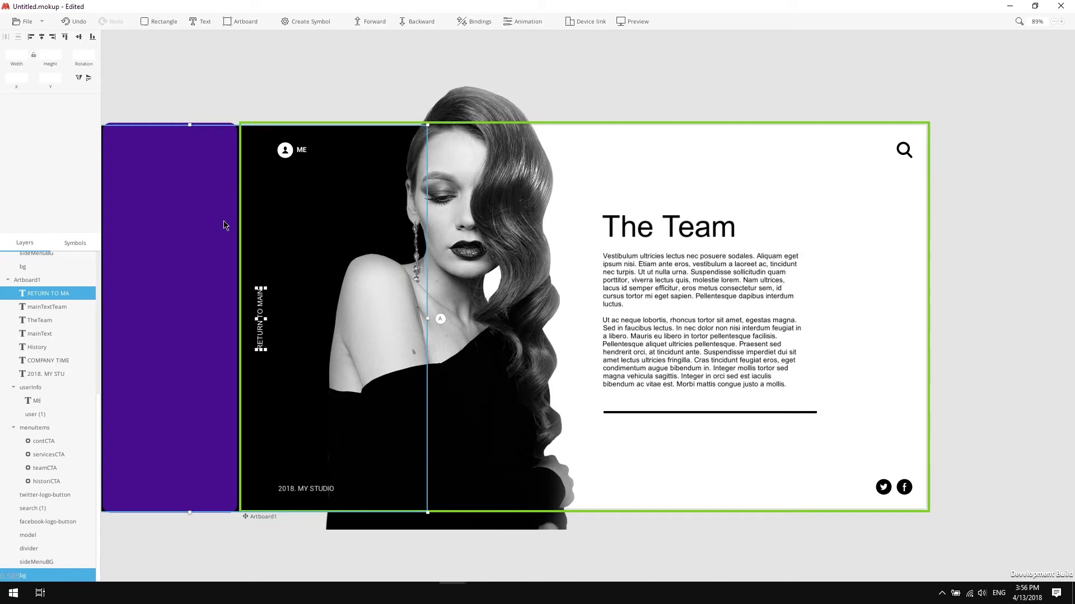
scroll(425, 53, left, 3)
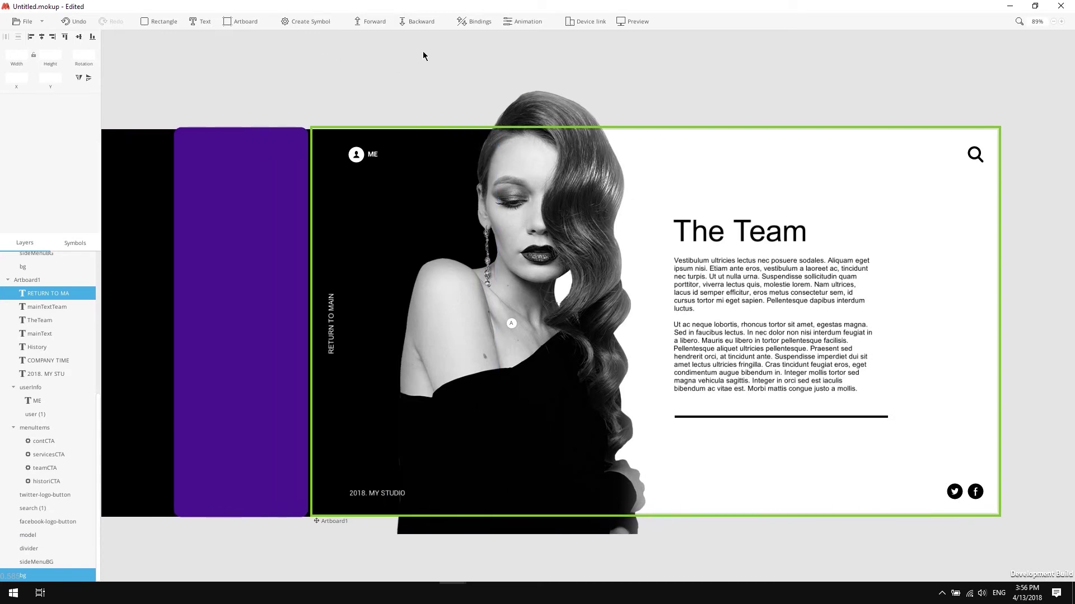
ctrl+scroll(375, 255, up, 4)
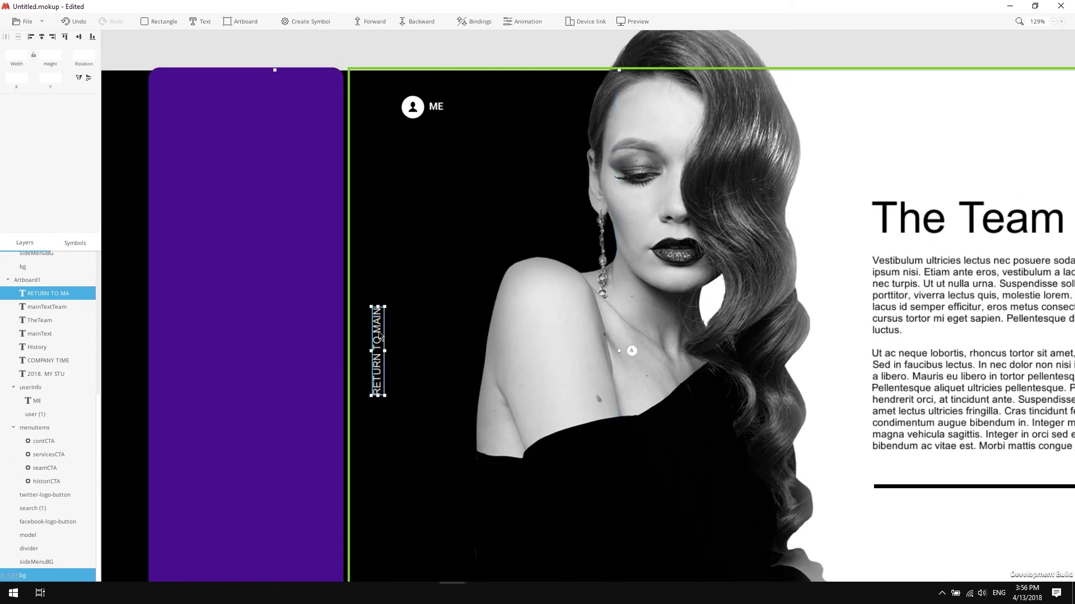
click(379, 322)
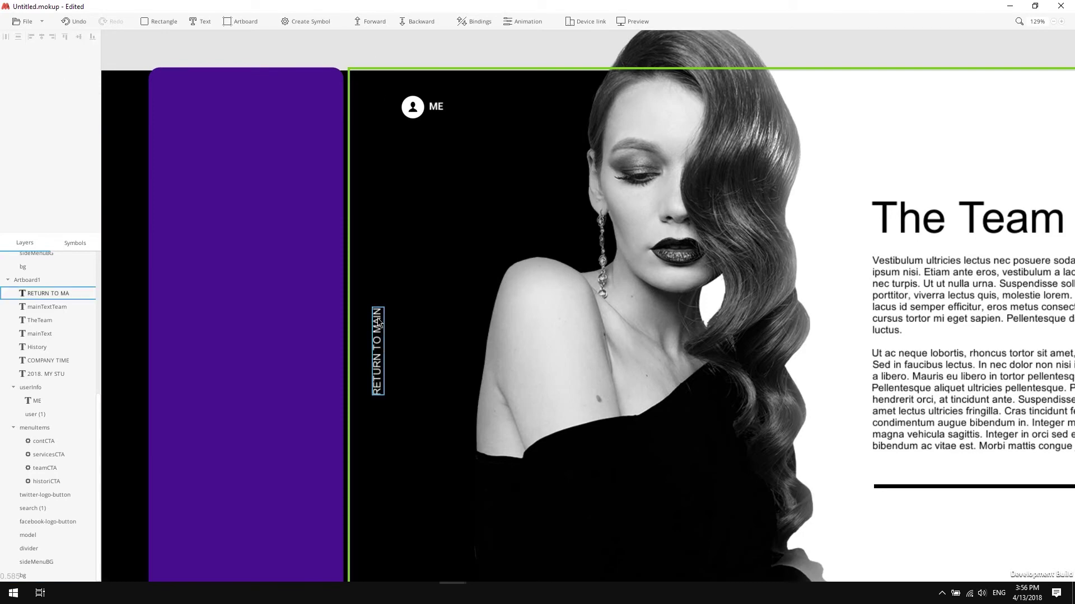
- Turn the label into a returnCTA symbol and widen its artboard to the left
key(ctrl+alt+k)
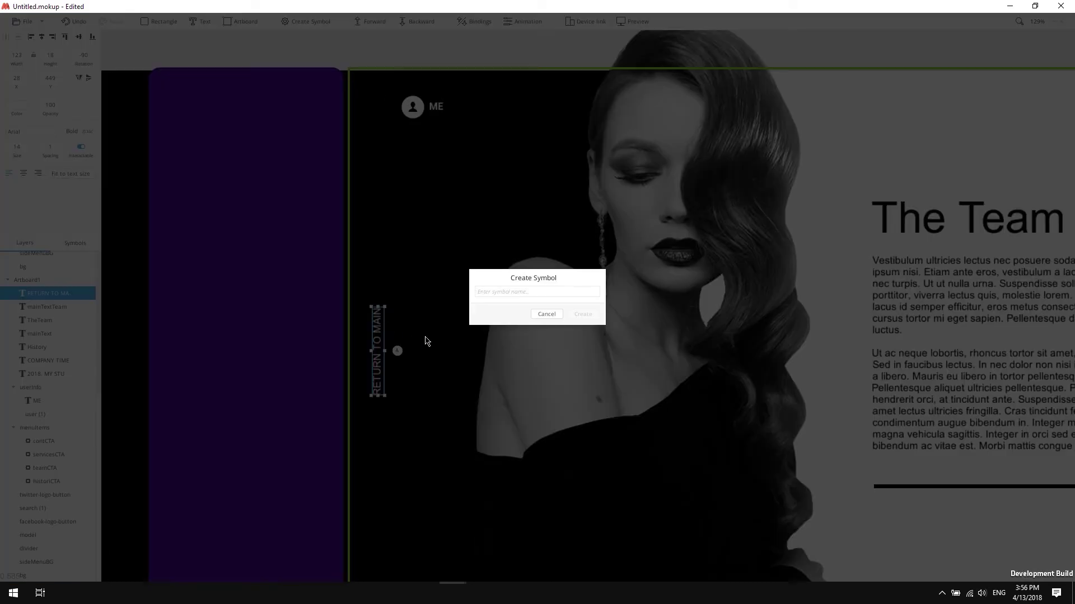
text(returnCTA)
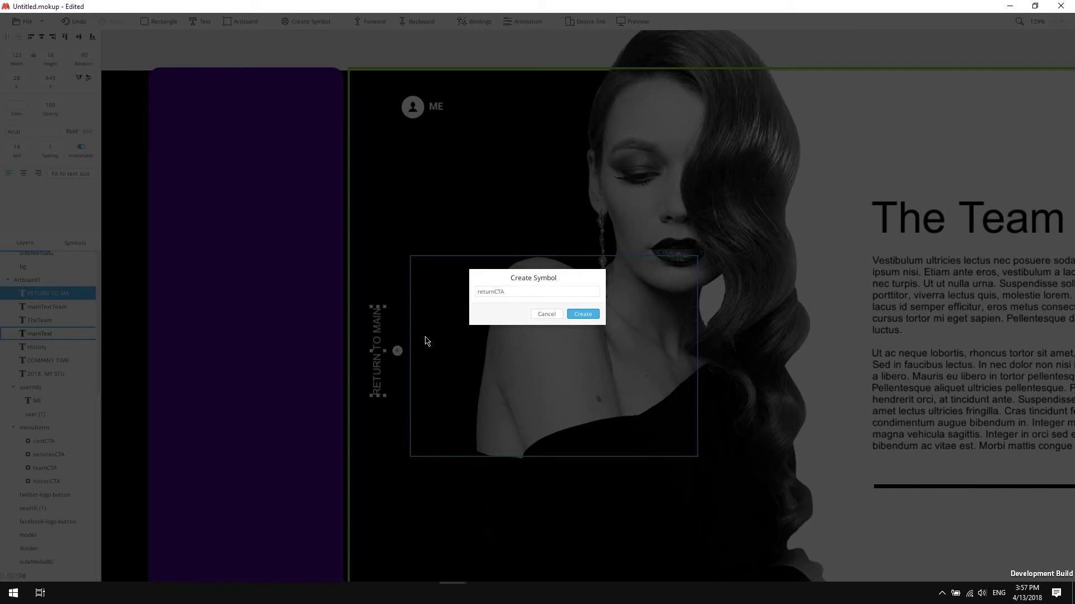
key(Return)
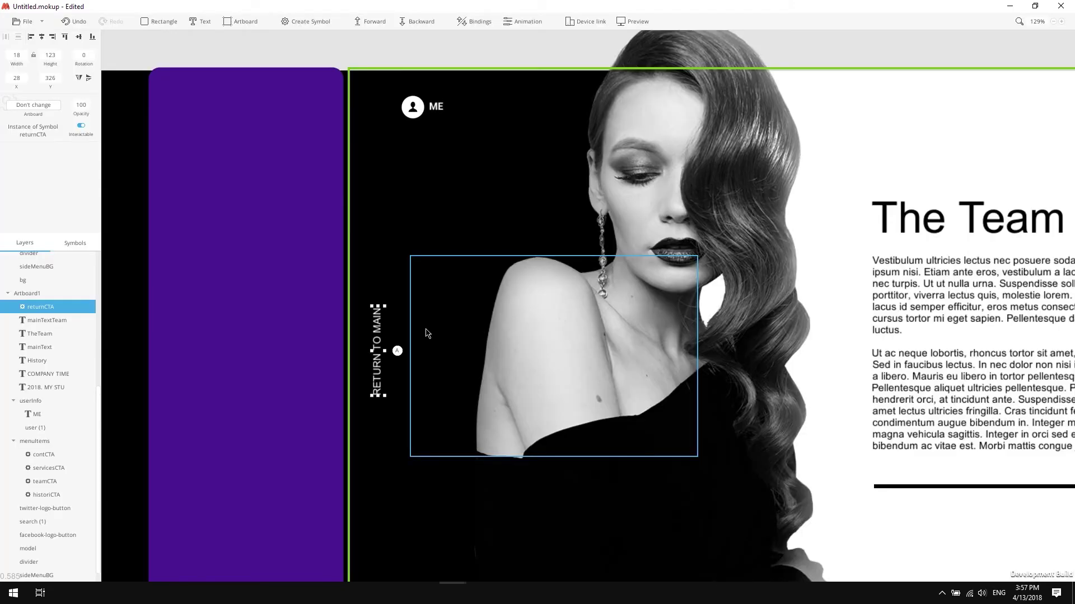
double_click(380, 327)
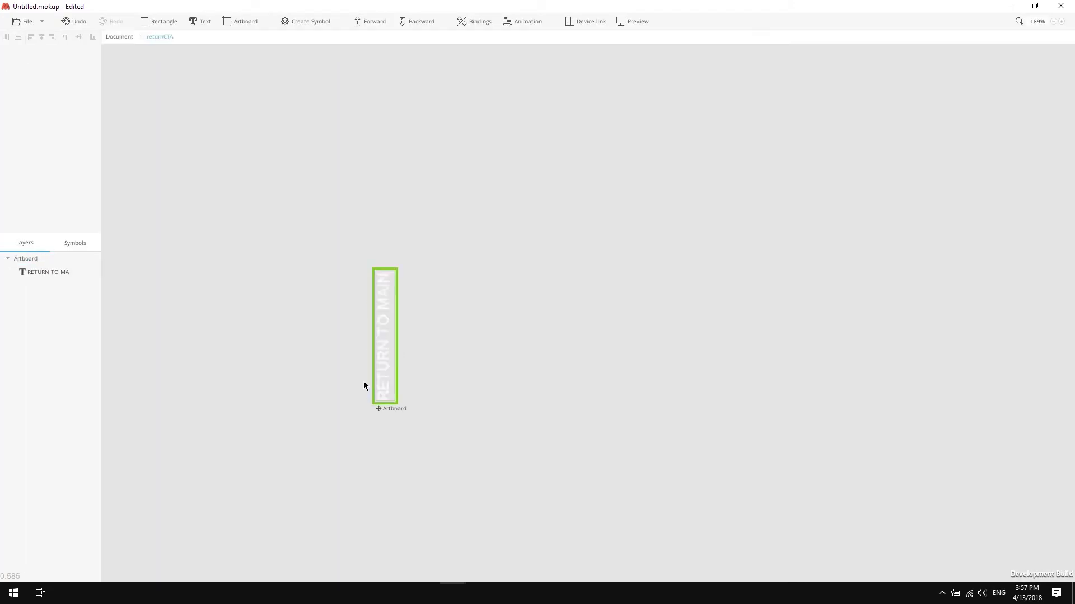
drag(382, 309, 347, 308)
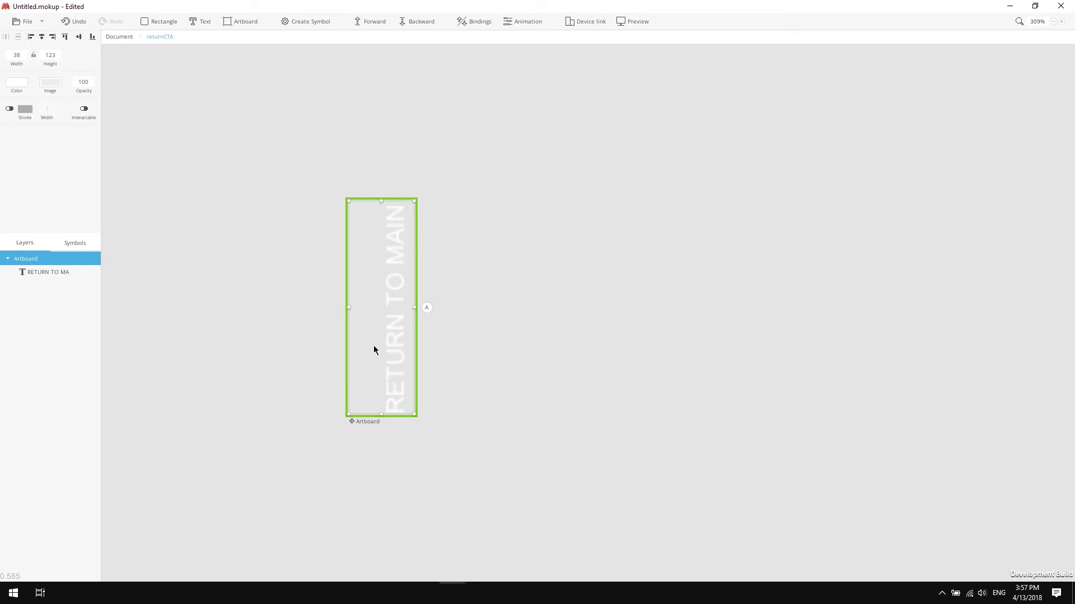
- Import keyboard-left-arrow-button.svg into the symbol and move it onto the artboard
click(22, 22)
click(67, 143)
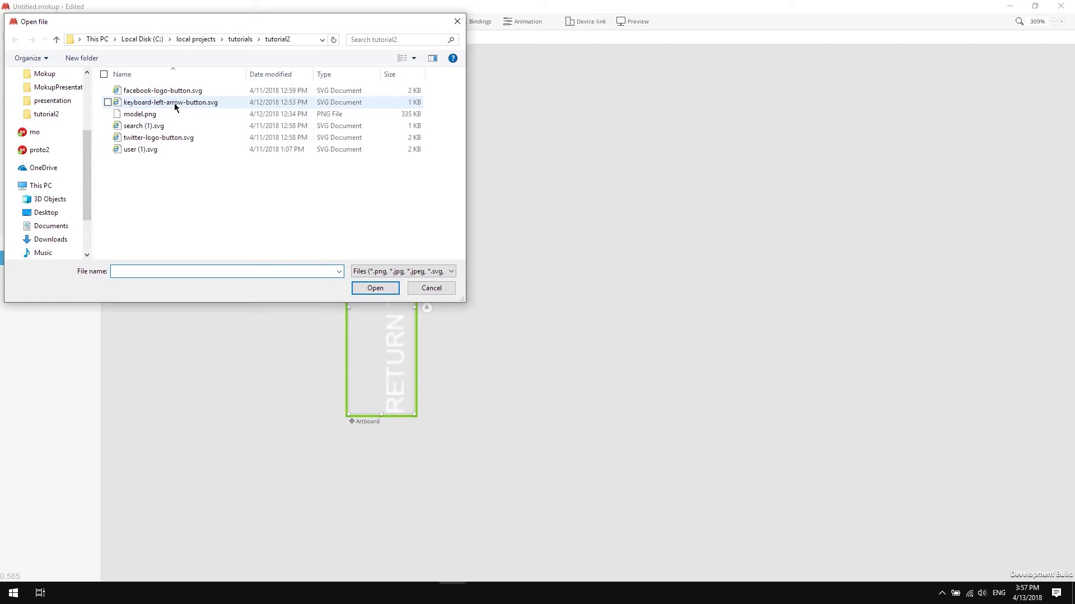
double_click(171, 102)
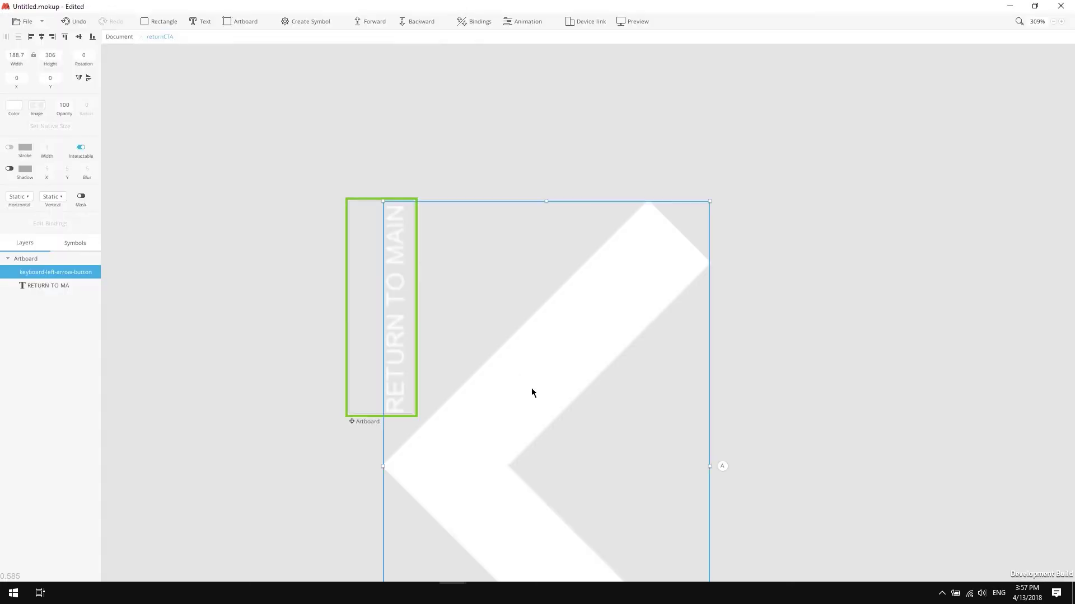
drag(532, 388, 314, 223)
- Shrink the arrow to a small icon beside the vertical RETURN TO MAIN text
drag(492, 568, 367, 307)
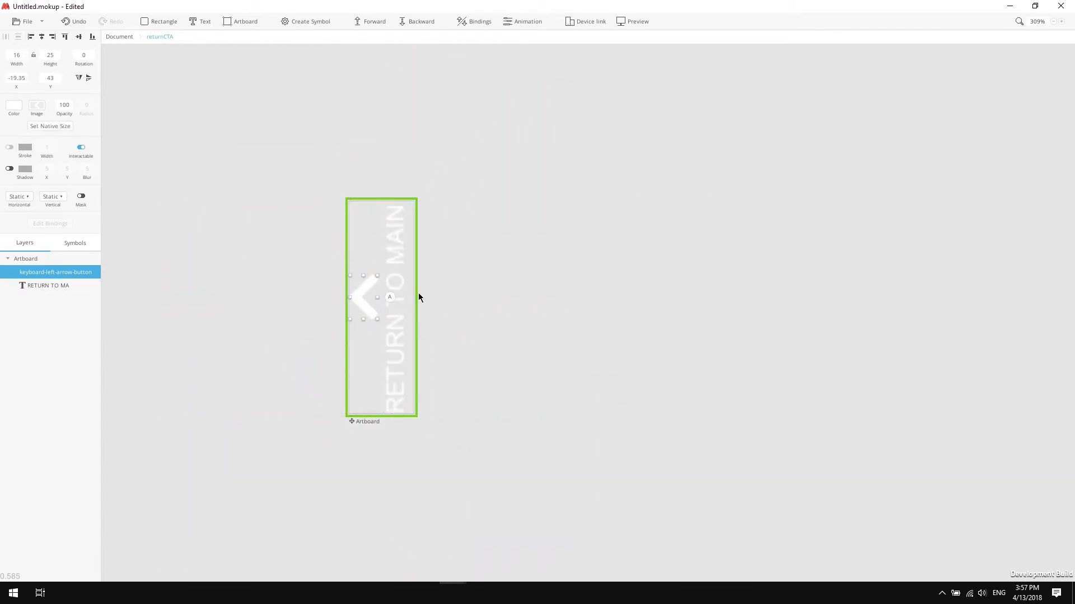
shift+click(404, 297)
click(187, 84)
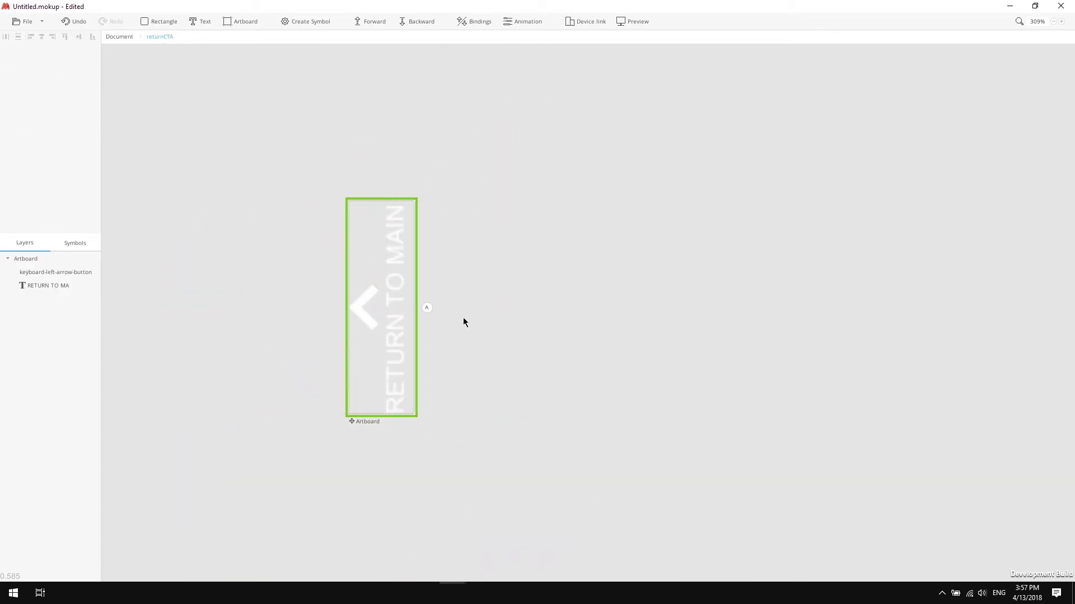
click(372, 327)
ctrl+scroll(401, 349, up, 2)
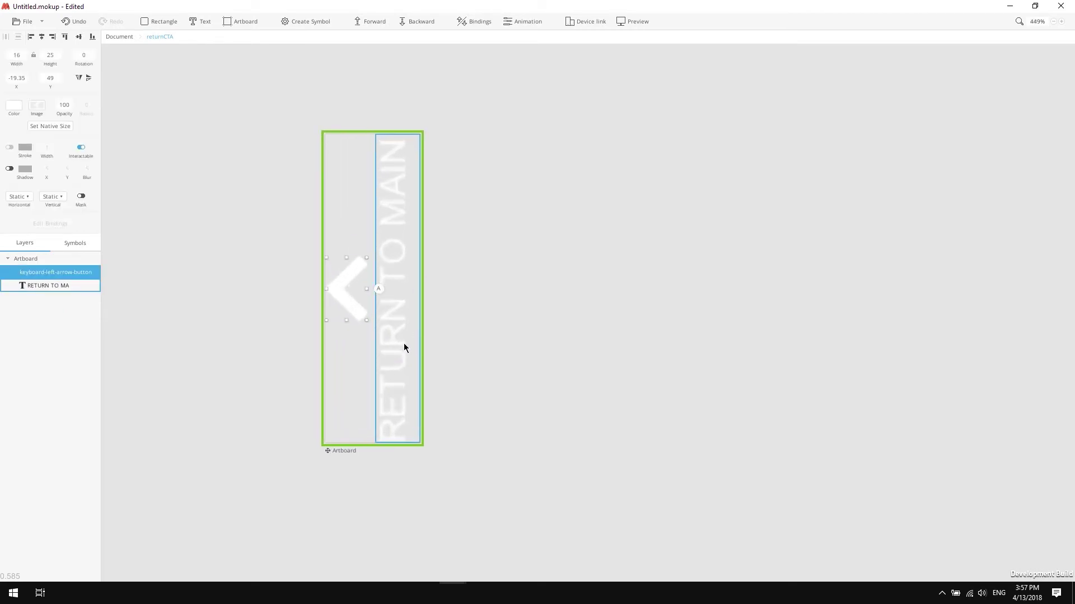
alt+shift+drag(367, 320, 361, 316)
click(466, 307)
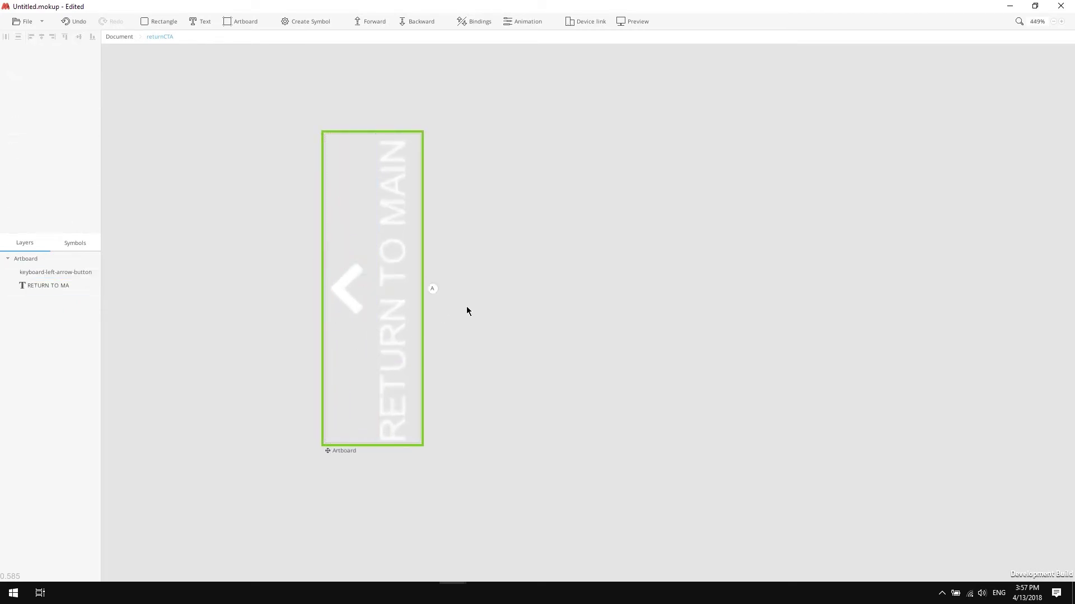
- Duplicate the button artboard as Artboard1 and nudge its RETURN TO MAIN text left
click(358, 241)
key(ctrl+d)
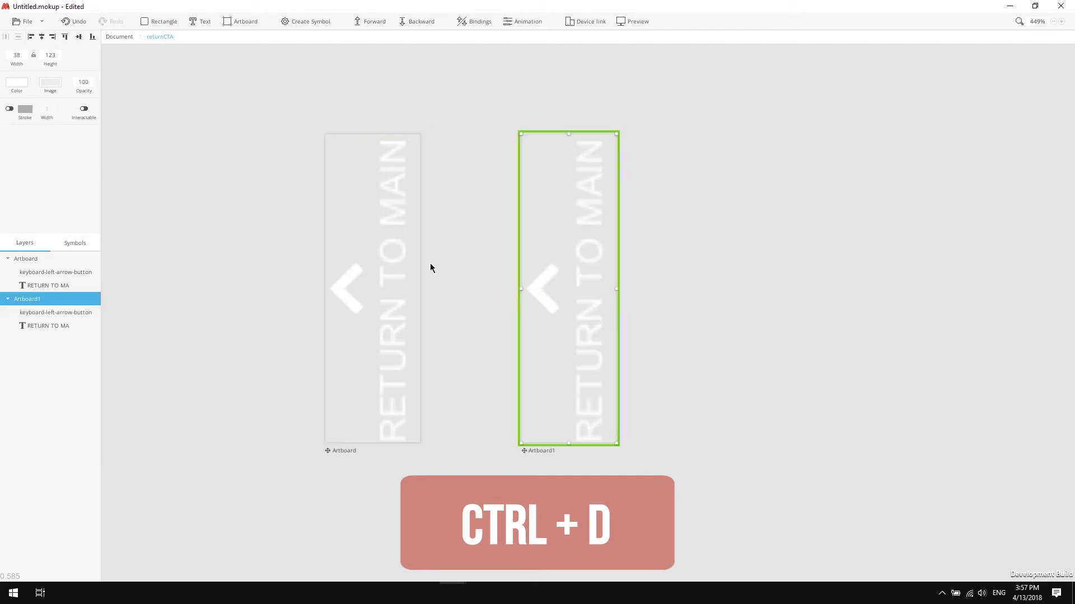
click(583, 291)
key(Left)
key(Left)
key(Left)
key(Left)
key(Left)
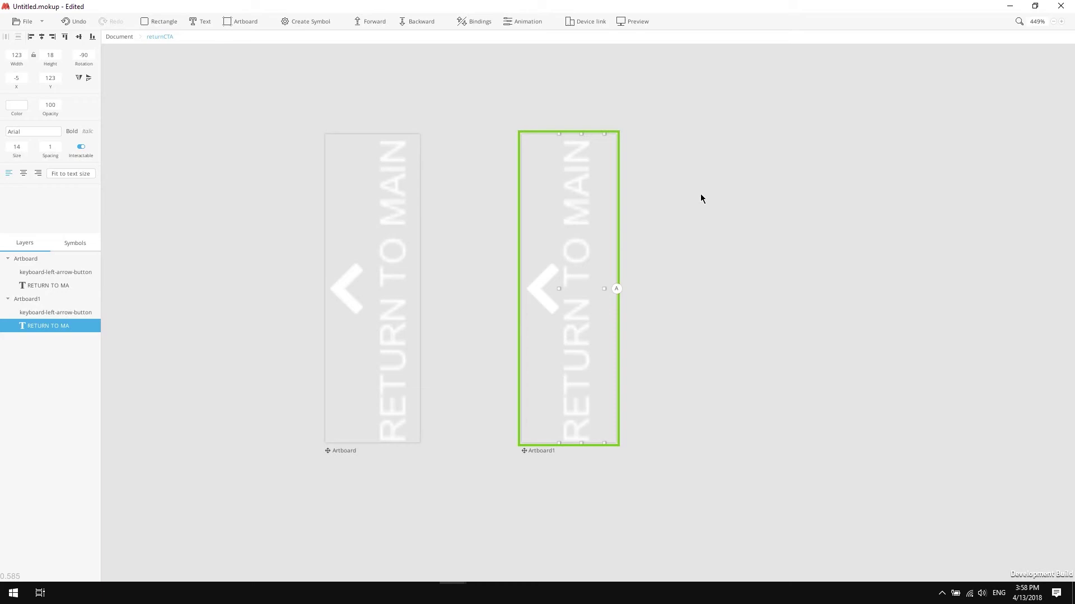
- Compare the text and arrow in both states, then select the original Artboard
click(400, 183)
click(345, 286)
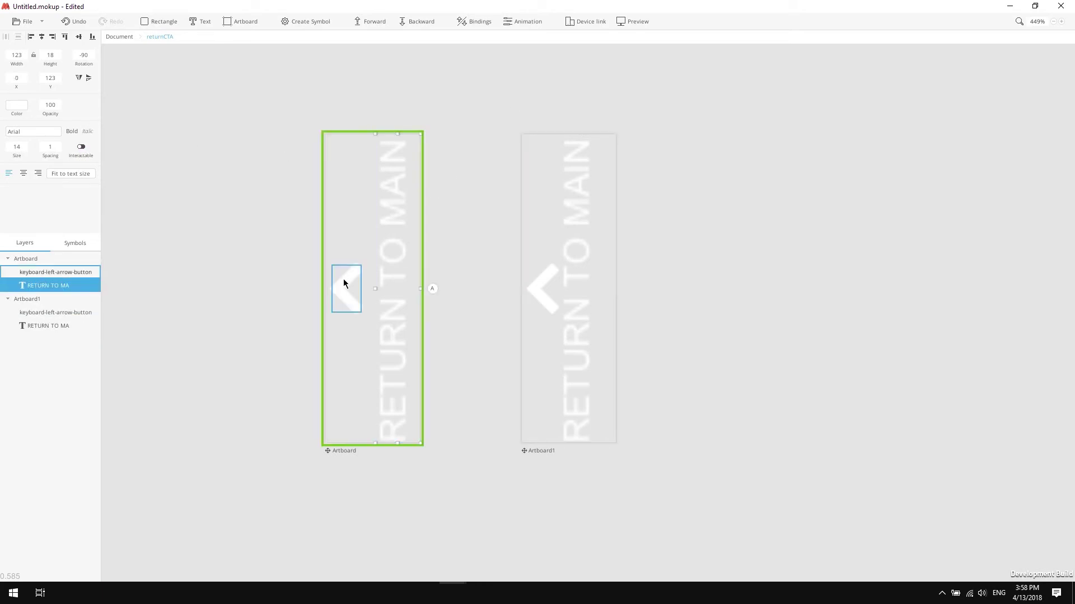
click(549, 218)
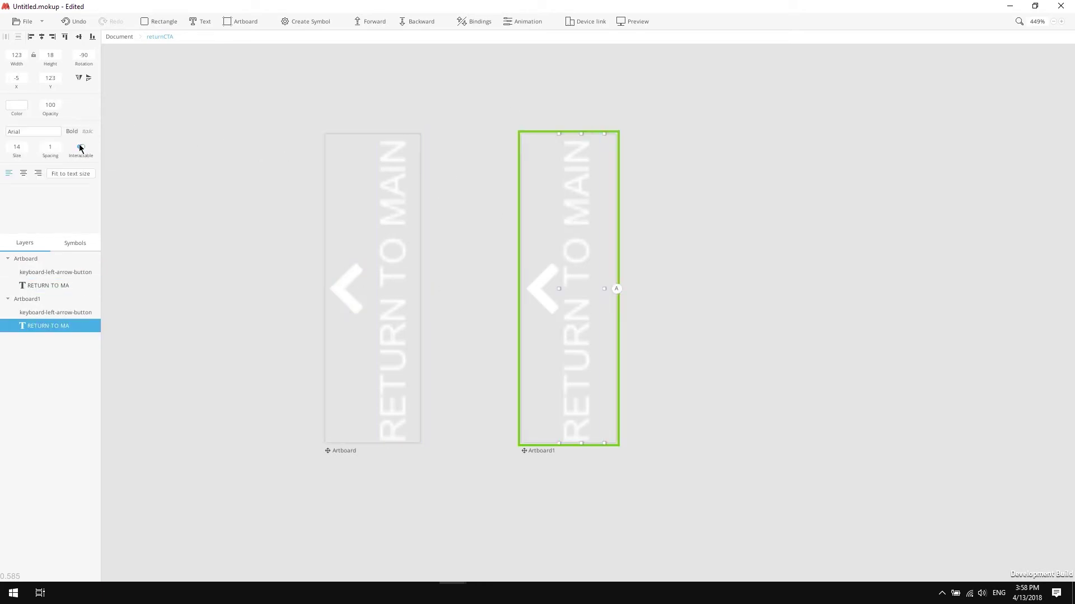
click(542, 270)
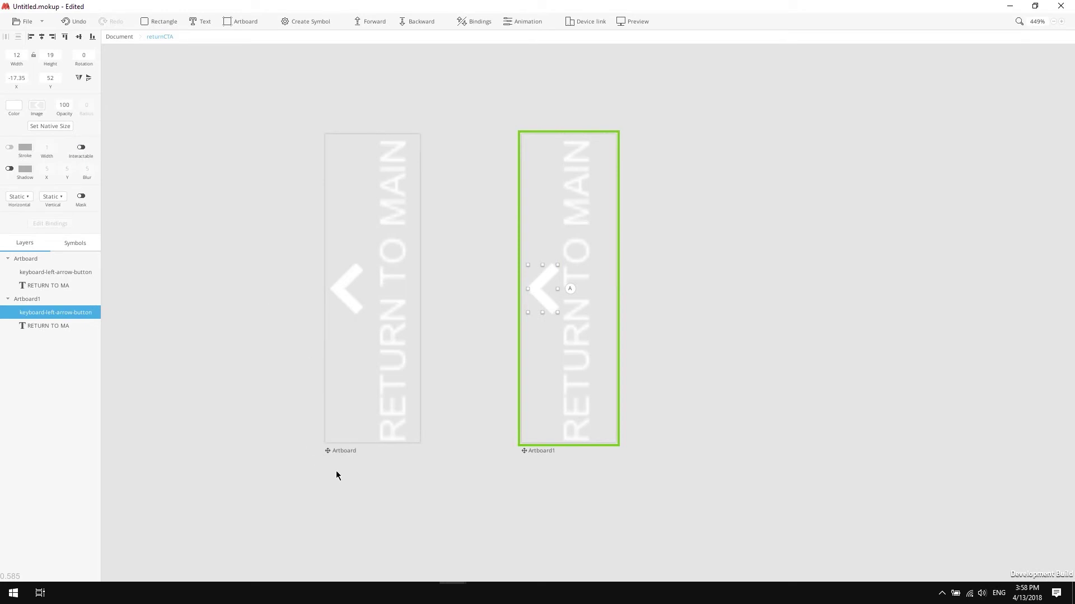
click(341, 450)
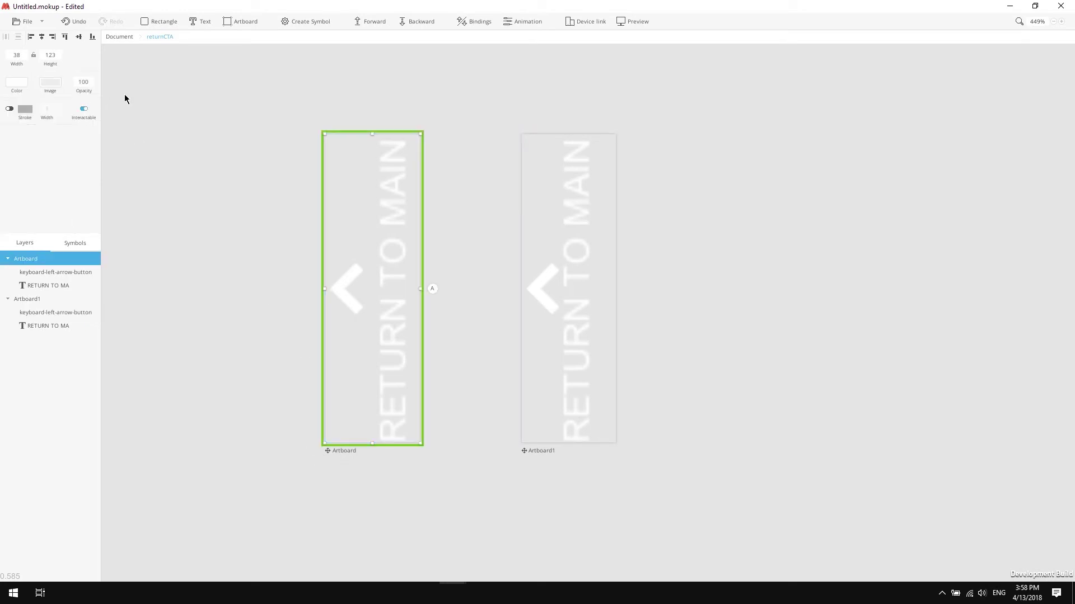
click(531, 451)
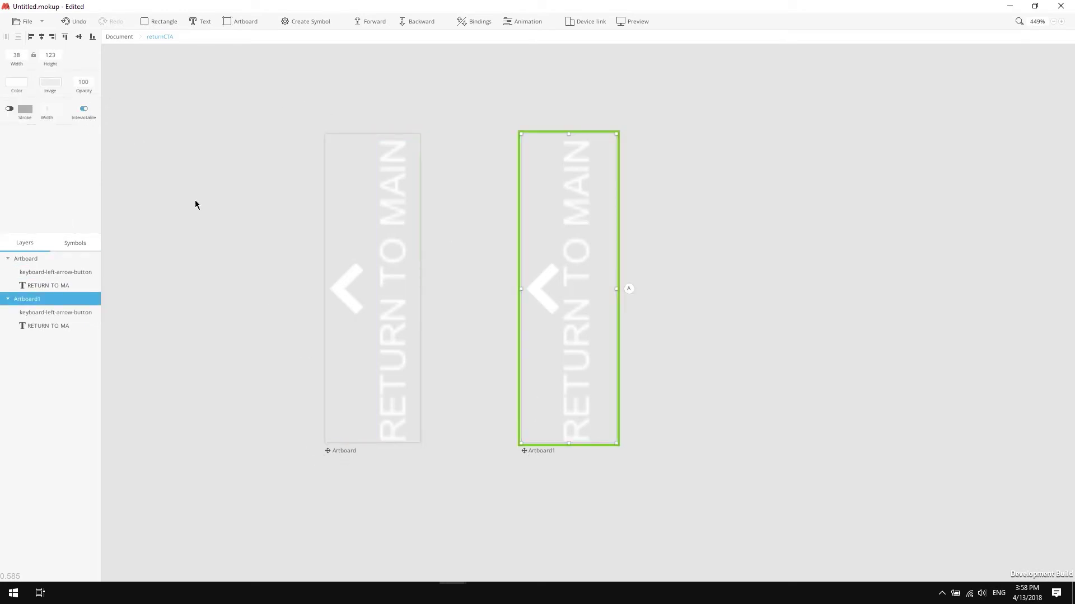
click(330, 450)
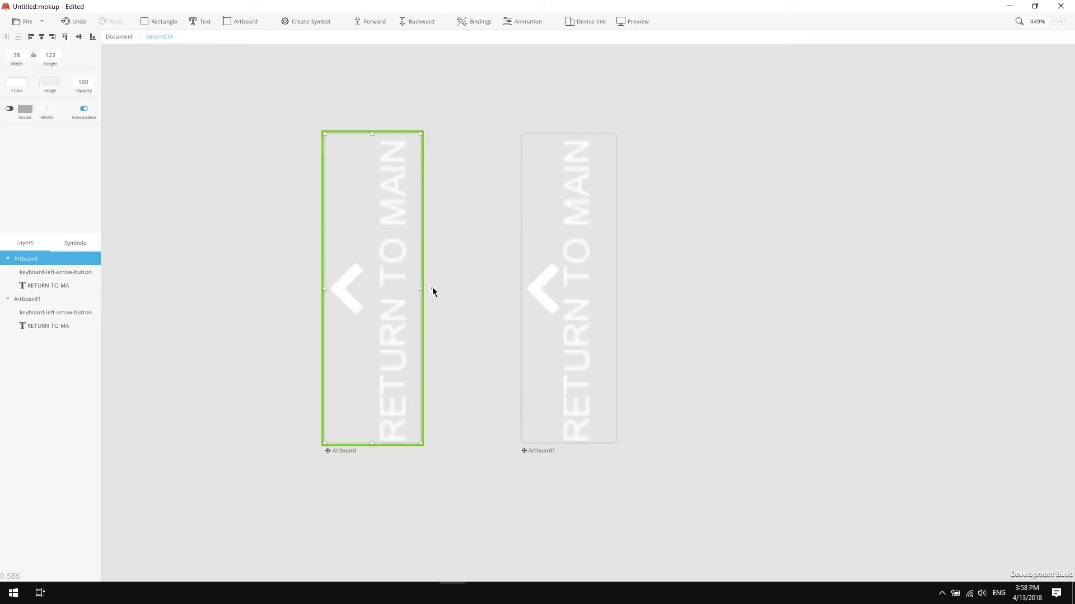
- Link Artboard's HoverIn event to Artboard1 and Artboard1's HoverOut back to Artboard
click(432, 288)
drag(461, 338, 604, 386)
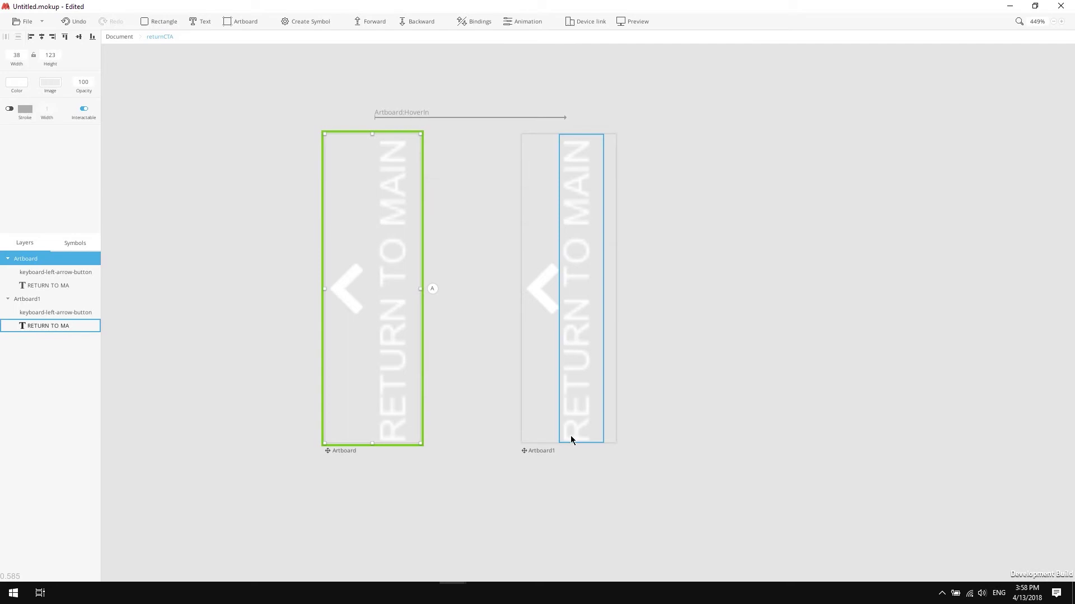
click(546, 451)
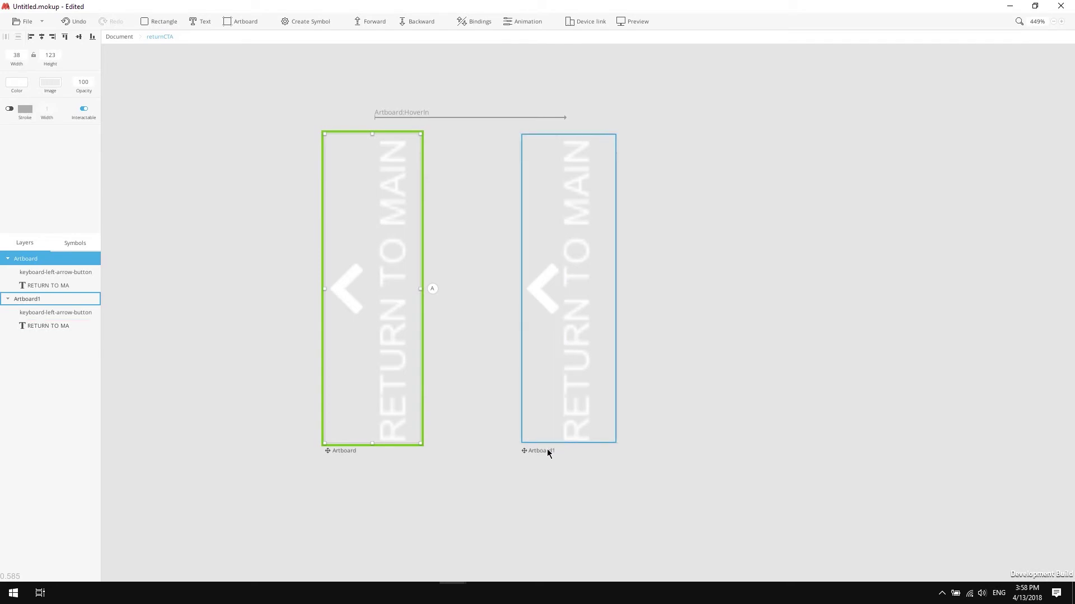
click(629, 290)
drag(654, 351, 354, 397)
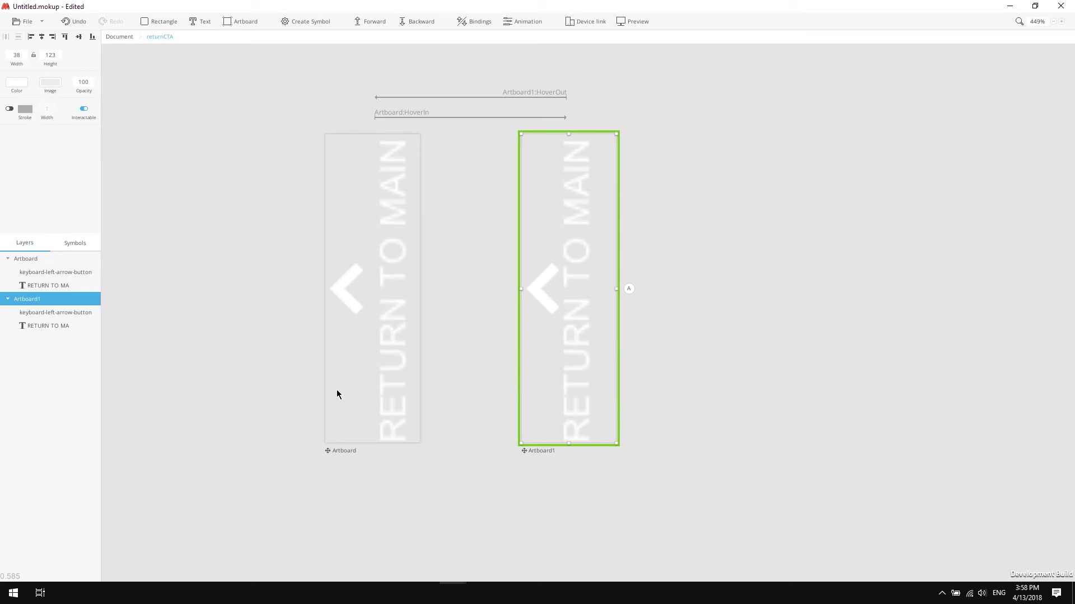
- Back in the document, copy the RETURN TO MAIN button from the Team page
click(122, 36)
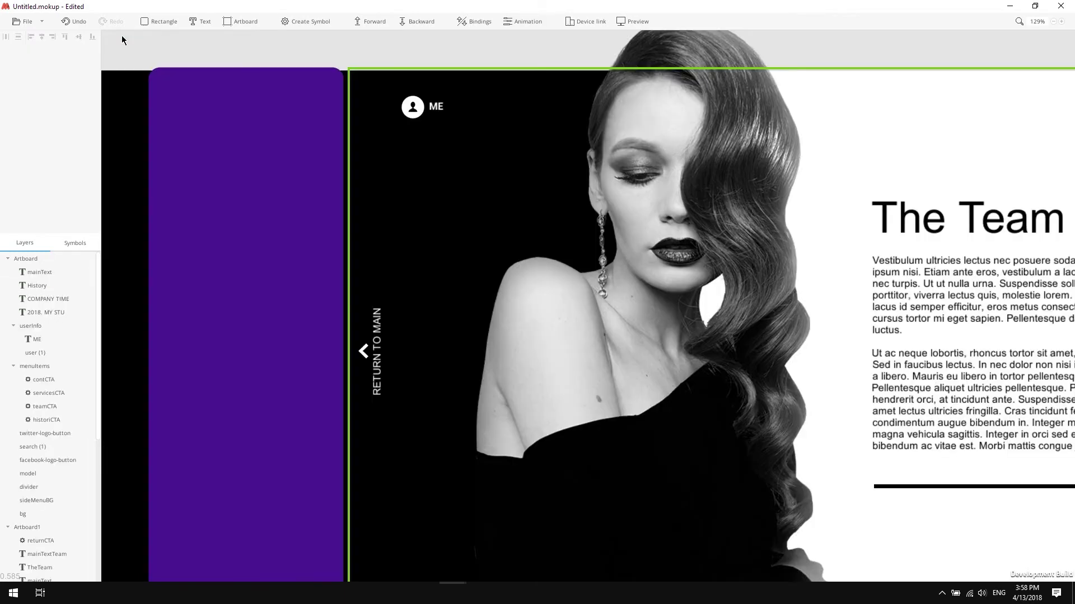
click(381, 340)
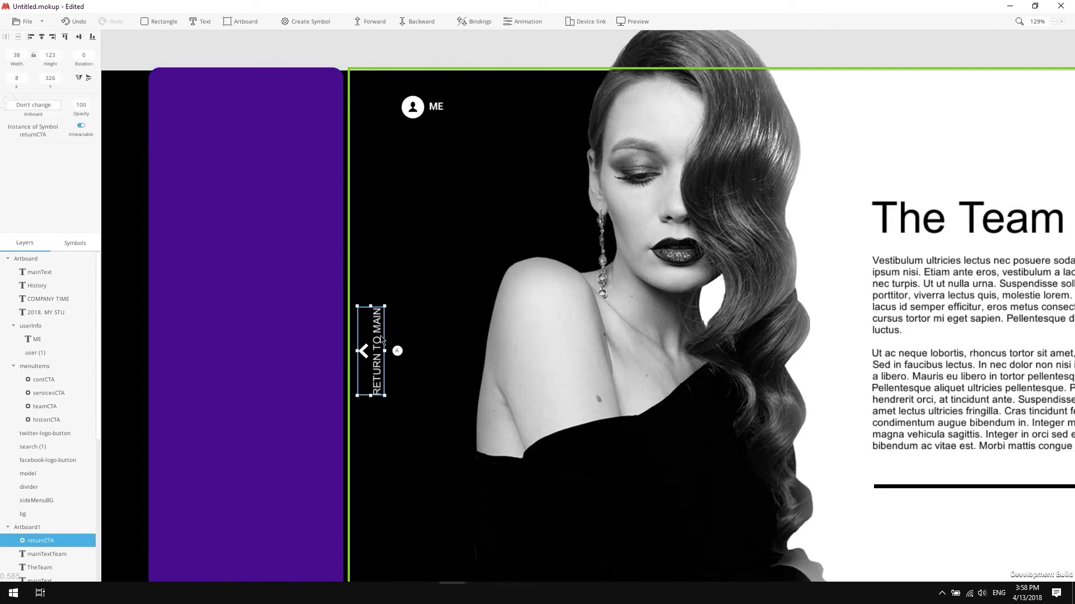
middle_drag(938, 316, 688, 267)
scroll(688, 268, down, 2)
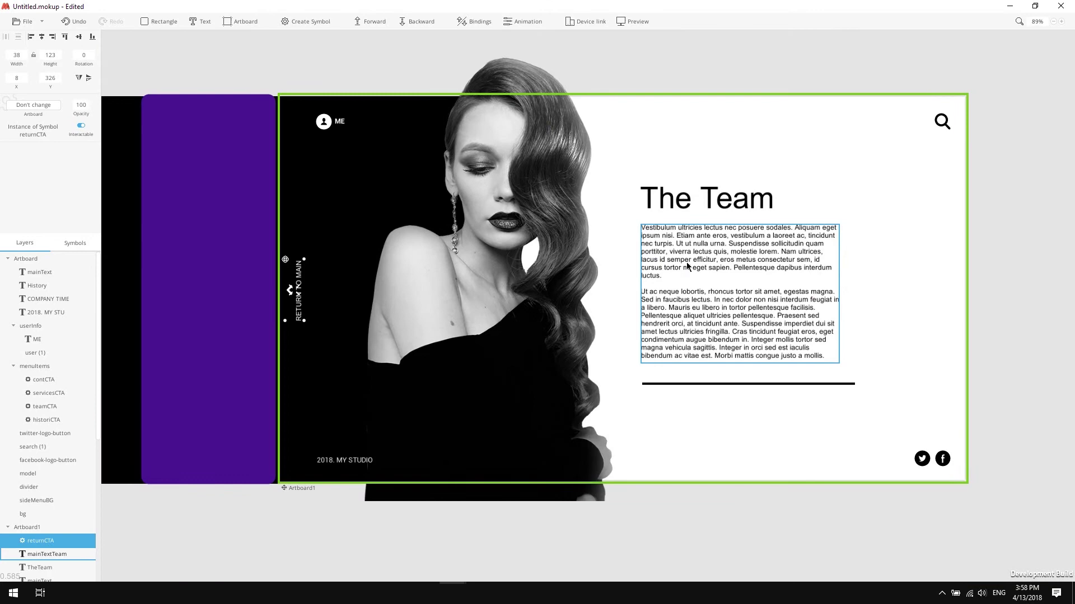
key(ctrl+c)
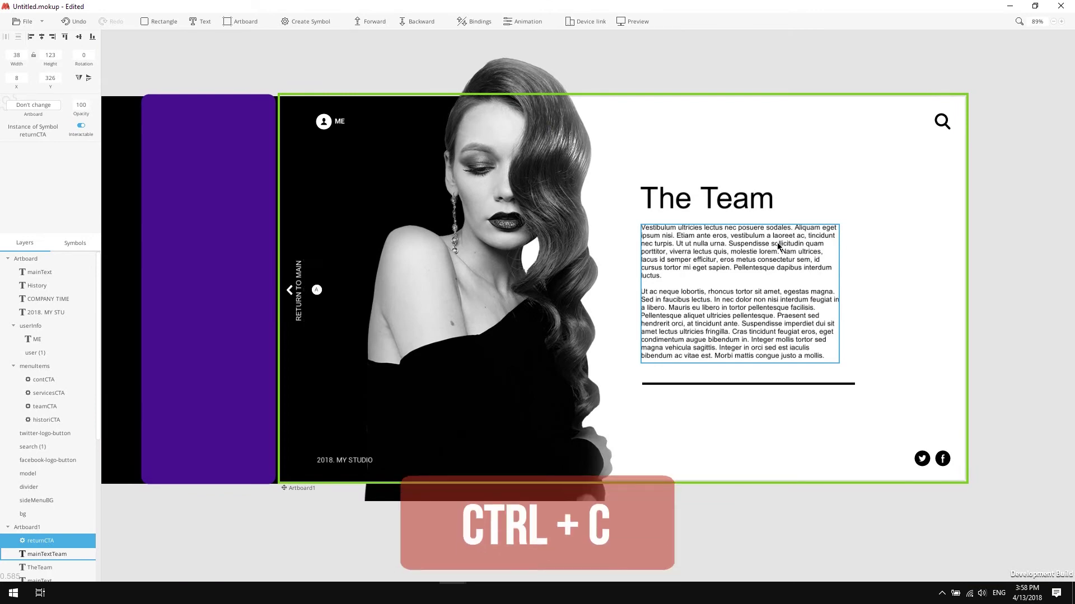
- Paste the Team heading, body text and return button into the History artboard
click(1006, 236)
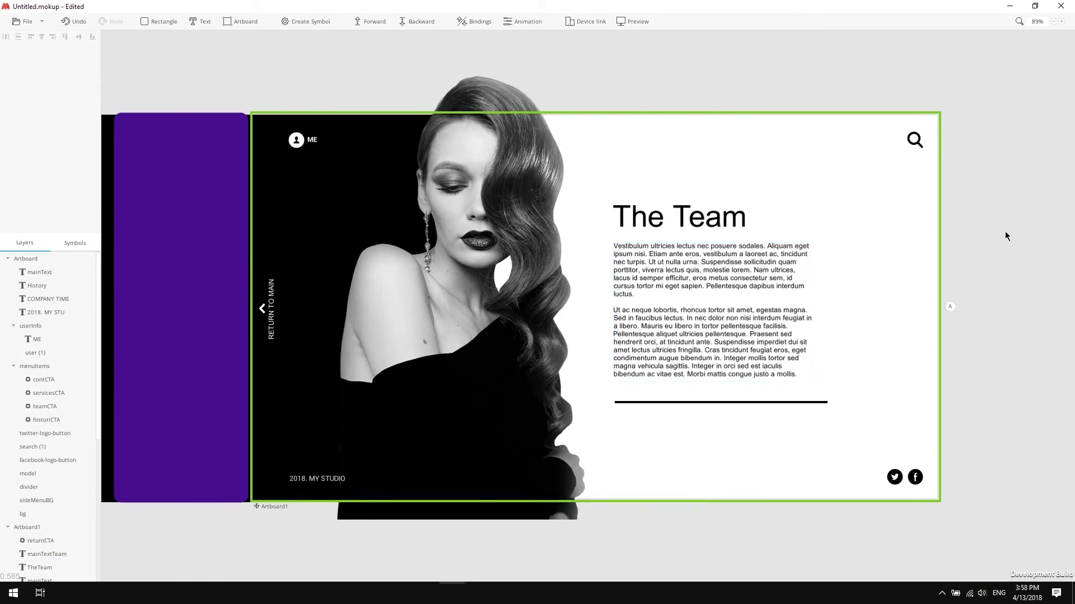
click(726, 252)
scroll(726, 252, down, 3)
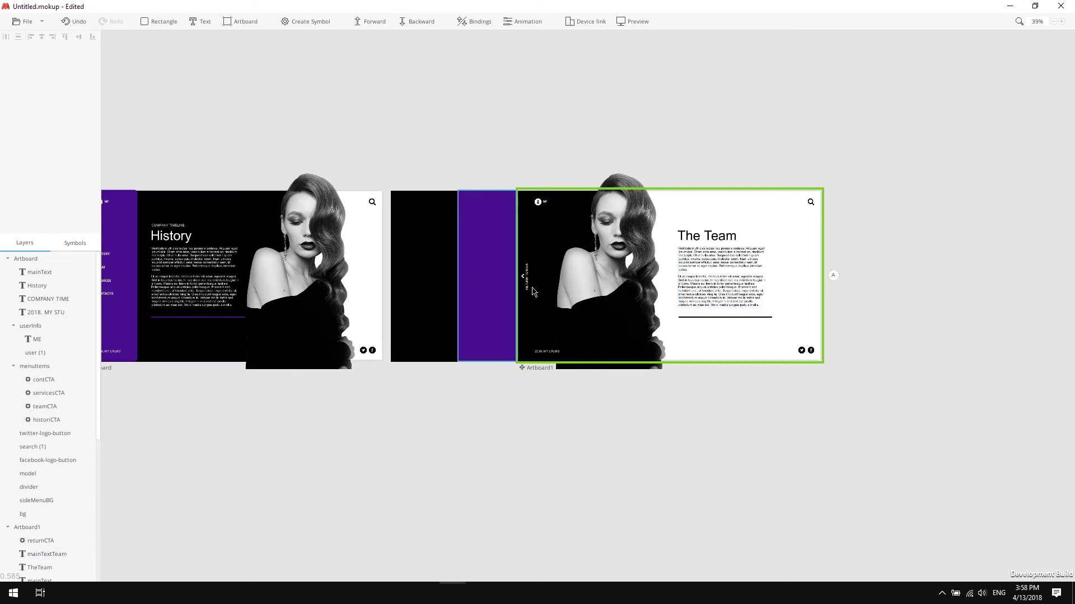
middle_drag(488, 286, 578, 305)
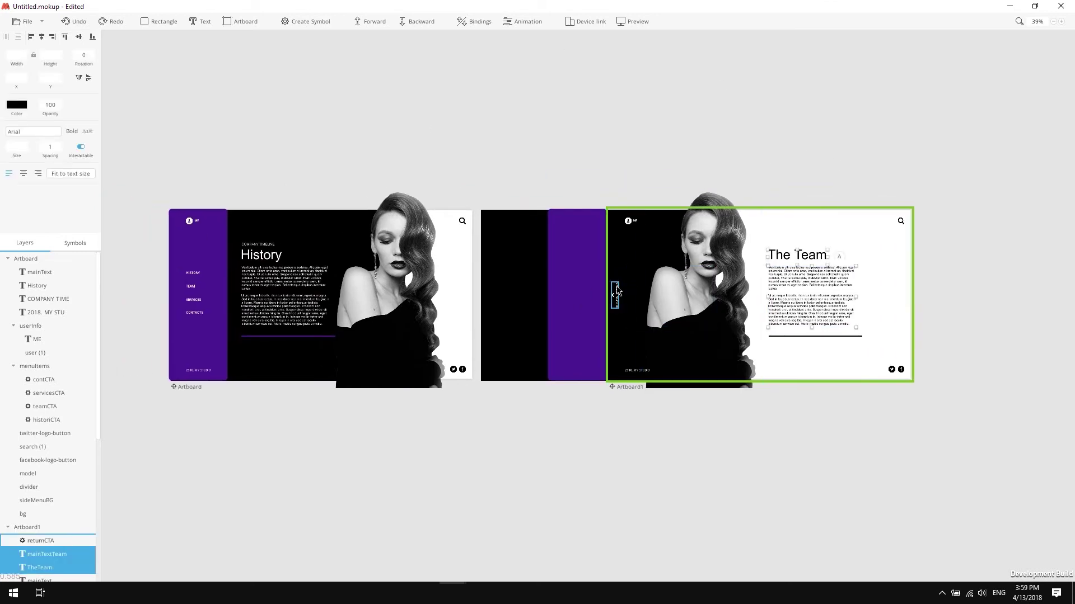
shift+click(617, 291)
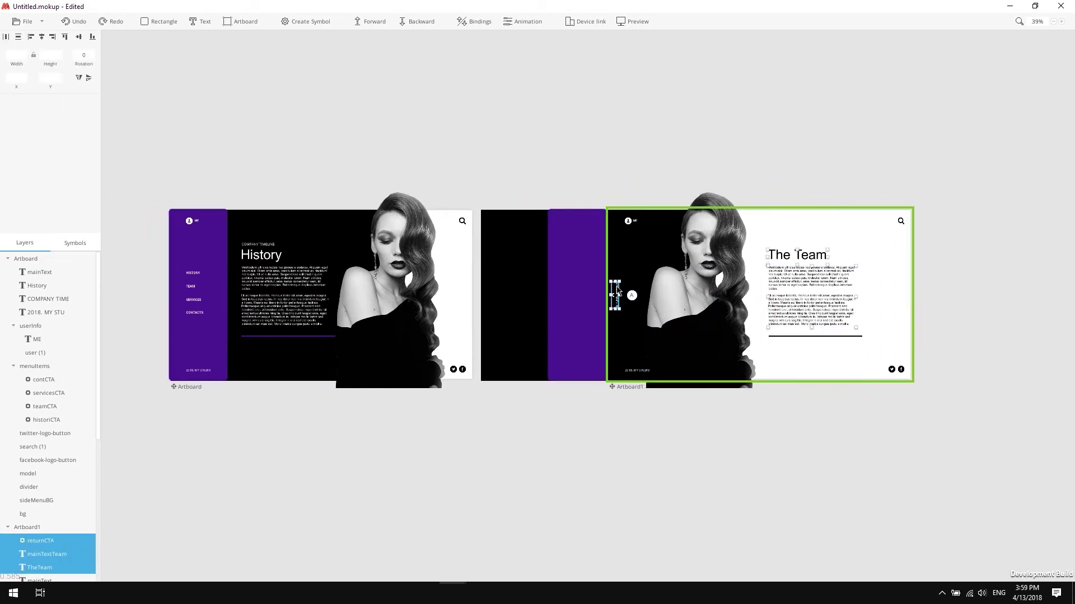
click(459, 273)
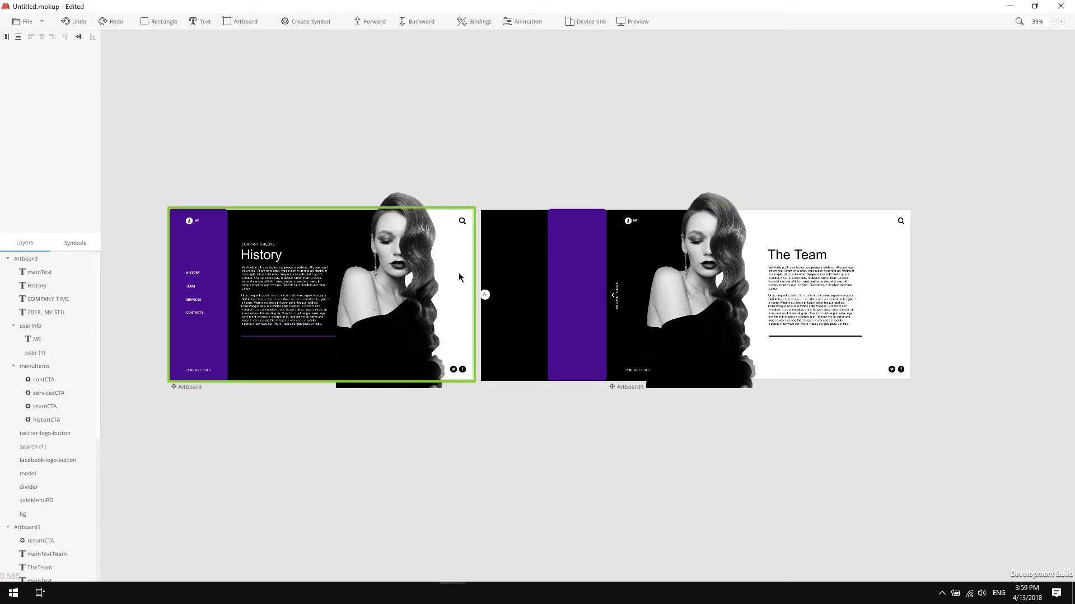
key(ctrl+v)
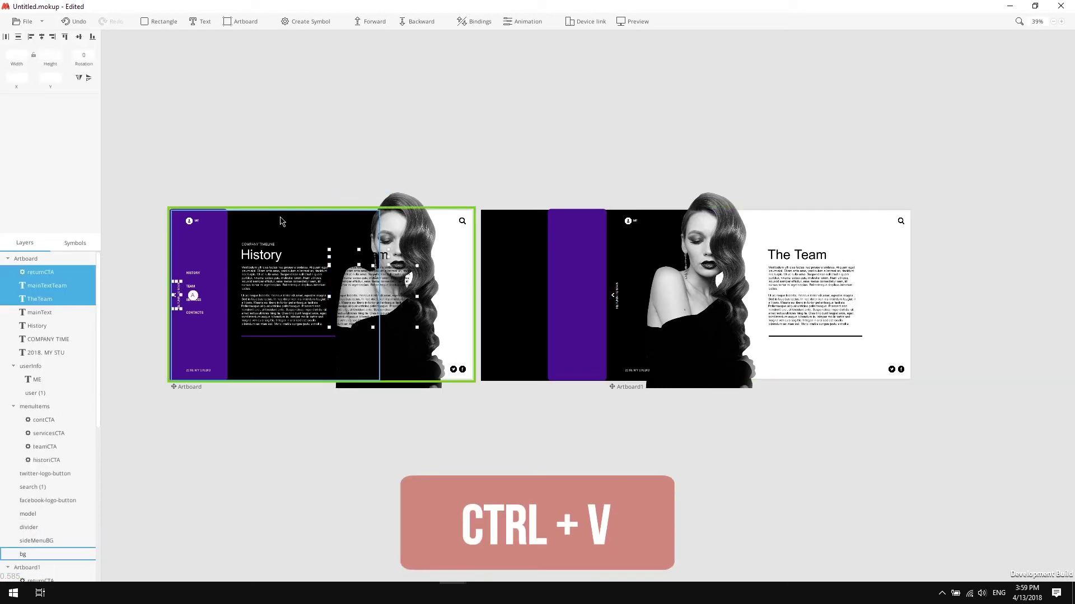
- Push the return button past the left edge and the Team texts past the right at 0 opacity
scroll(275, 258, up, 4)
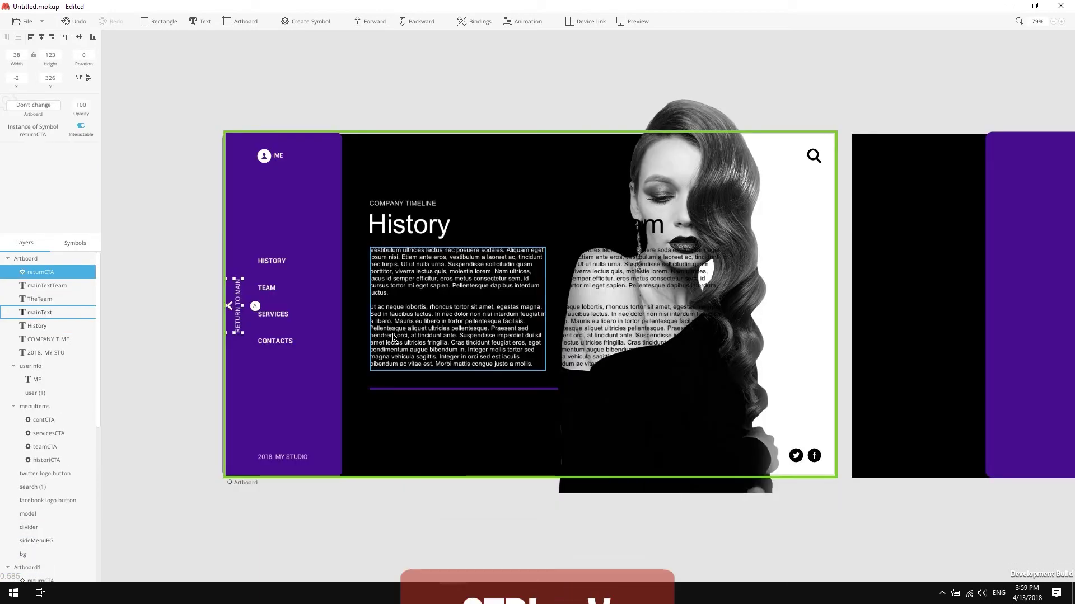
key(shift+Left)
key(shift+Left)
key(shift+Left)
key(shift+Left)
key(shift+Left)
key(shift+Left)
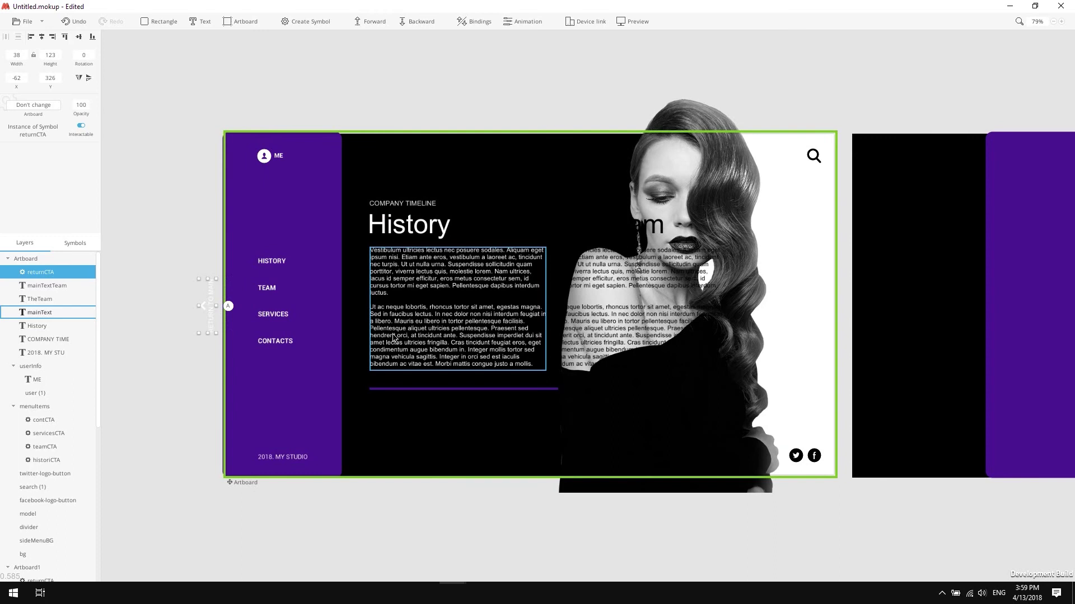
click(627, 295)
shift+click(660, 223)
middle_drag(685, 304, 549, 294)
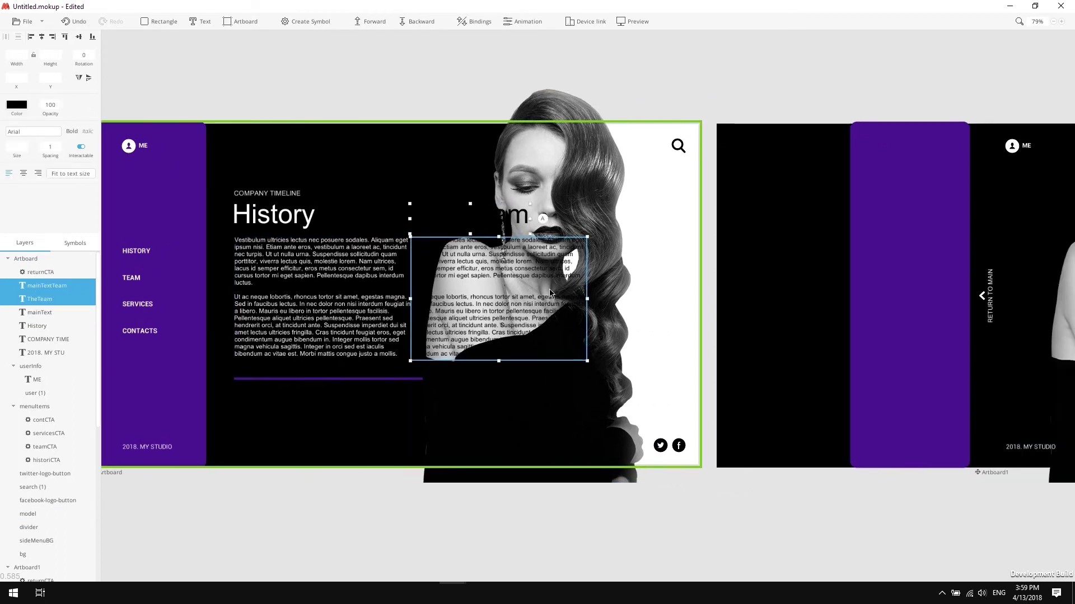
key(shift+Right)
key(shift+Right)
key(shift+Right)
key(shift+Right)
key(shift+Right)
key(shift+Right)
key(shift+Right)
key(shift+Right)
key(shift+Right)
key(shift+Right)
key(shift+Right)
key(shift+Right)
key(shift+Right)
key(shift+Right)
key(shift+Right)
key(shift+Right)
key(shift+Right)
key(shift+Right)
key(shift+Right)
key(shift+Right)
key(shift+Right)
key(shift+Right)
key(shift+Right)
key(shift+Right)
key(shift+Right)
key(shift+Right)
key(shift+Right)
key(shift+Right)
key(shift+Right)
key(shift+Right)
key(shift+Right)
key(shift+Right)
key(shift+Right)
key(shift+Right)
key(shift+Right)
key(shift+Right)
key(shift+Right)
key(shift+Right)
key(shift+Right)
key(shift+Right)
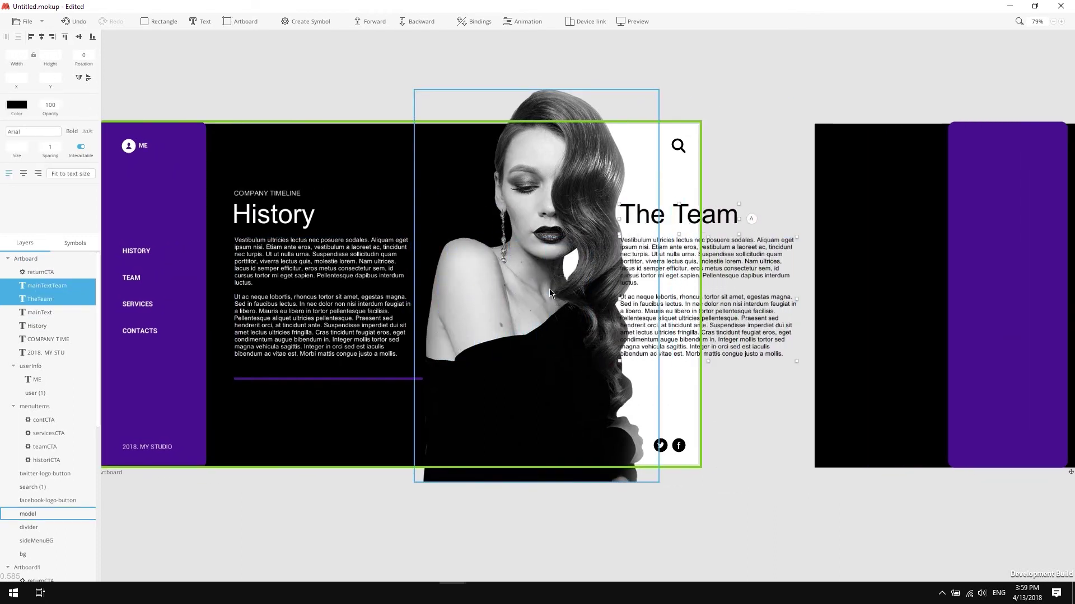
key(shift+Right)
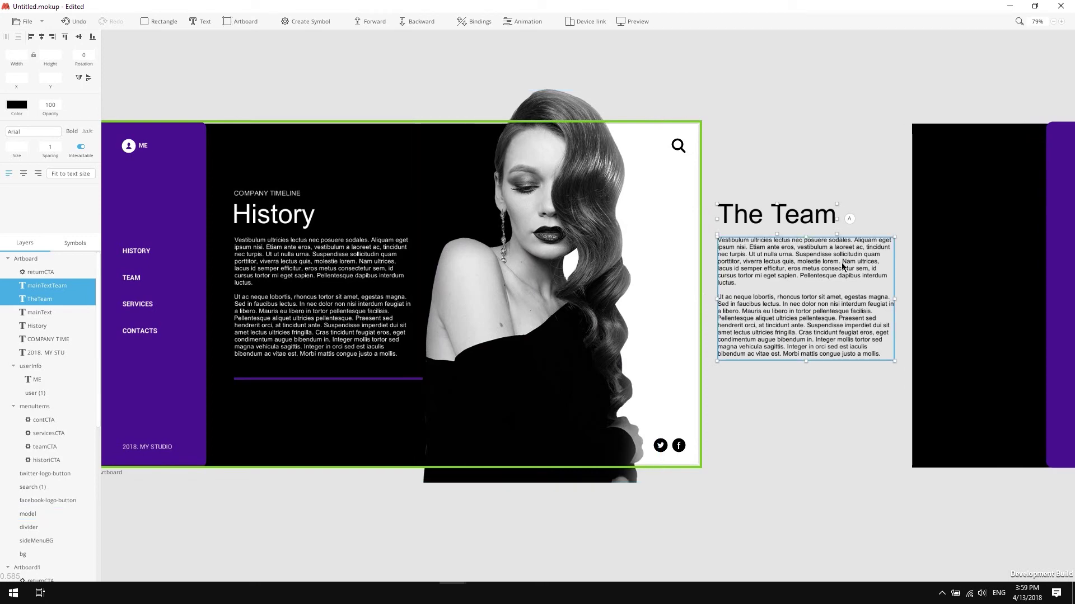
click(50, 104)
text(0)
key(Return)
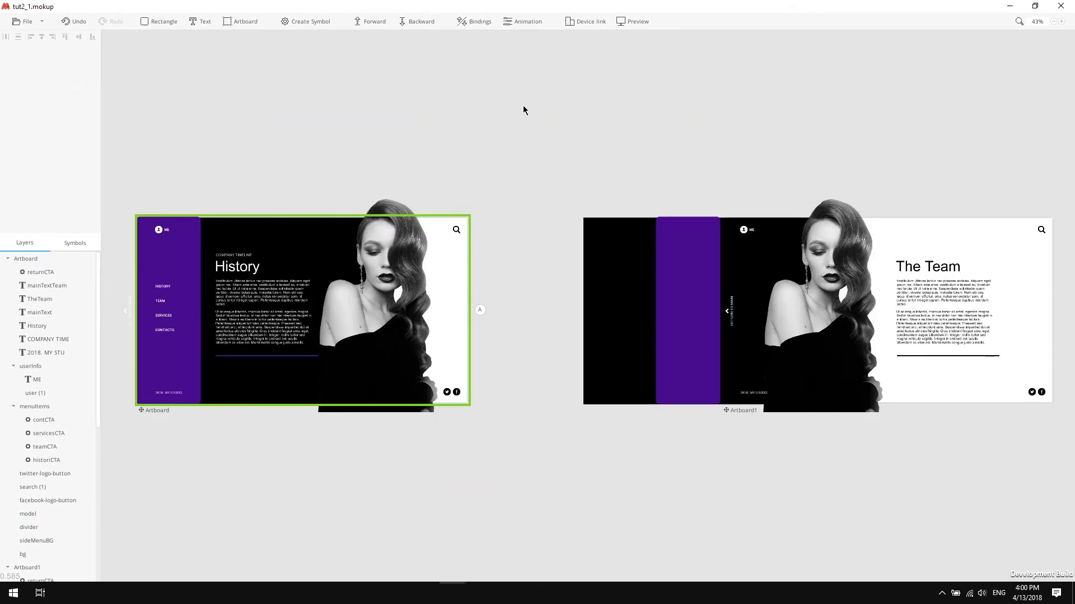
- Select the TEAM menu entry and look at its trigger events
scroll(159, 291, up, 9)
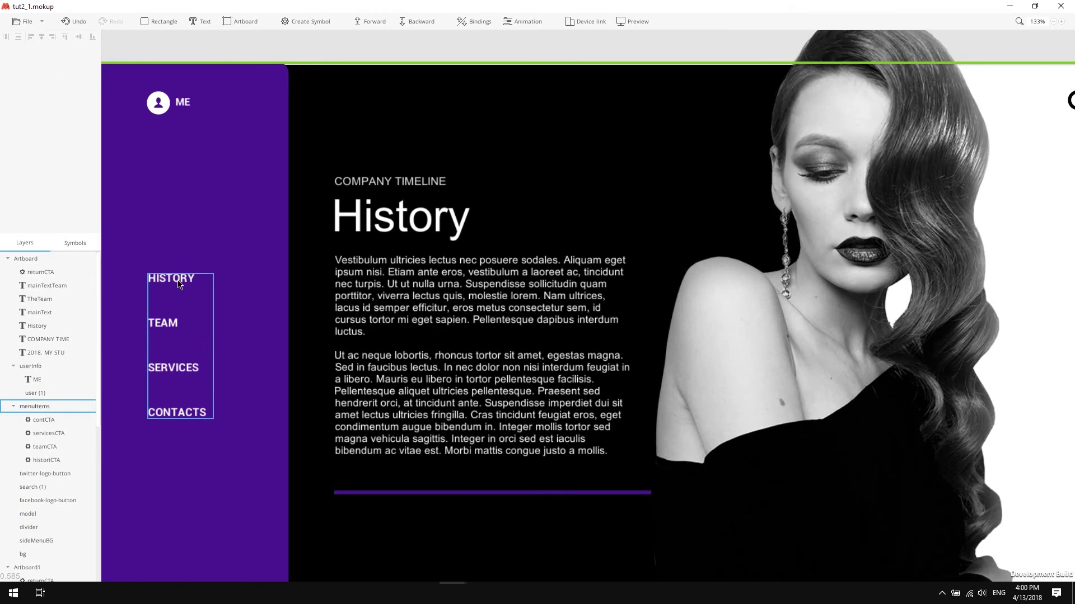
double_click(169, 327)
click(208, 324)
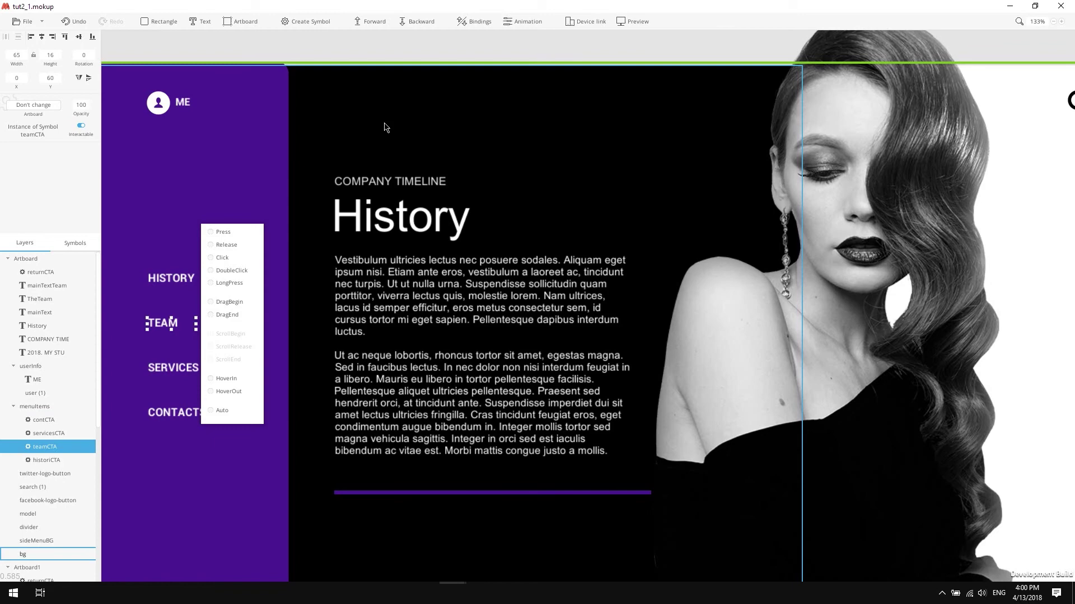
click(413, 53)
- Link the menu items group's Click event to The Team artboard, Artboard1
click(195, 302)
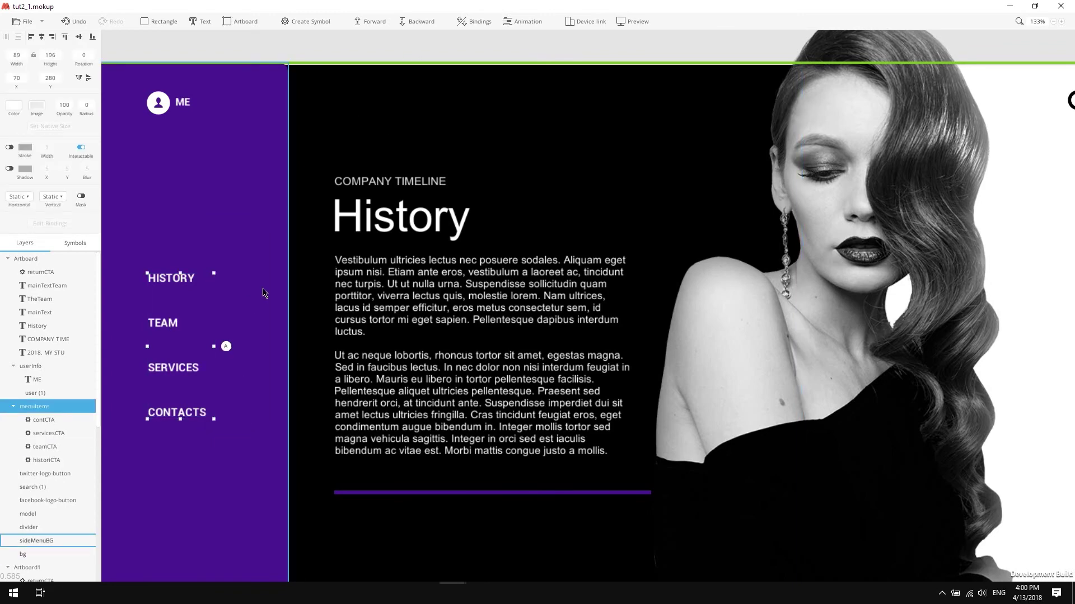
scroll(264, 293, down, 5)
click(251, 317)
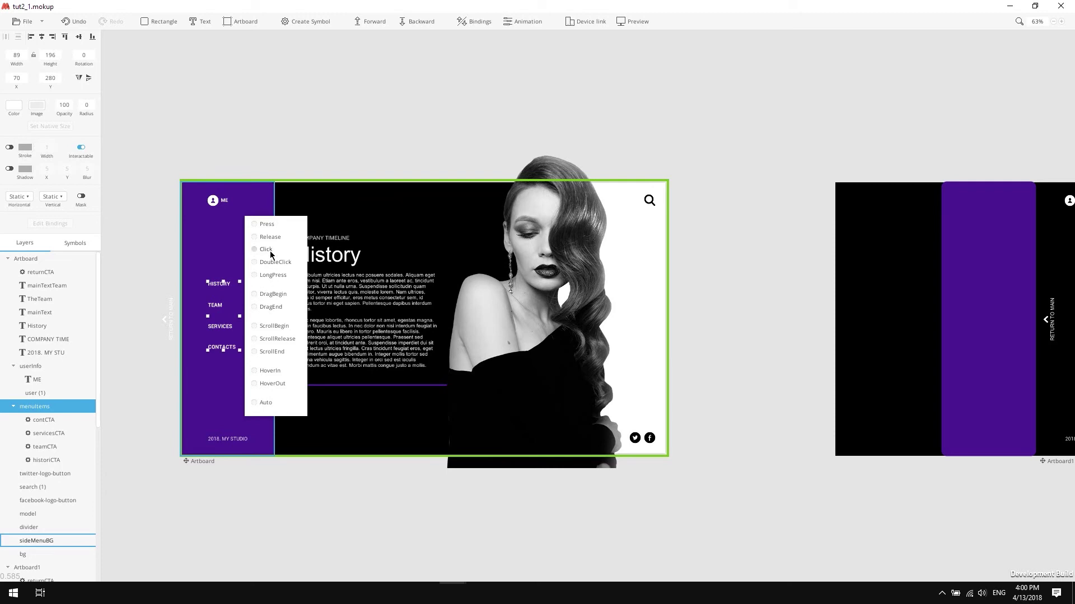
drag(271, 254, 1063, 282)
scroll(1062, 282, down, 3)
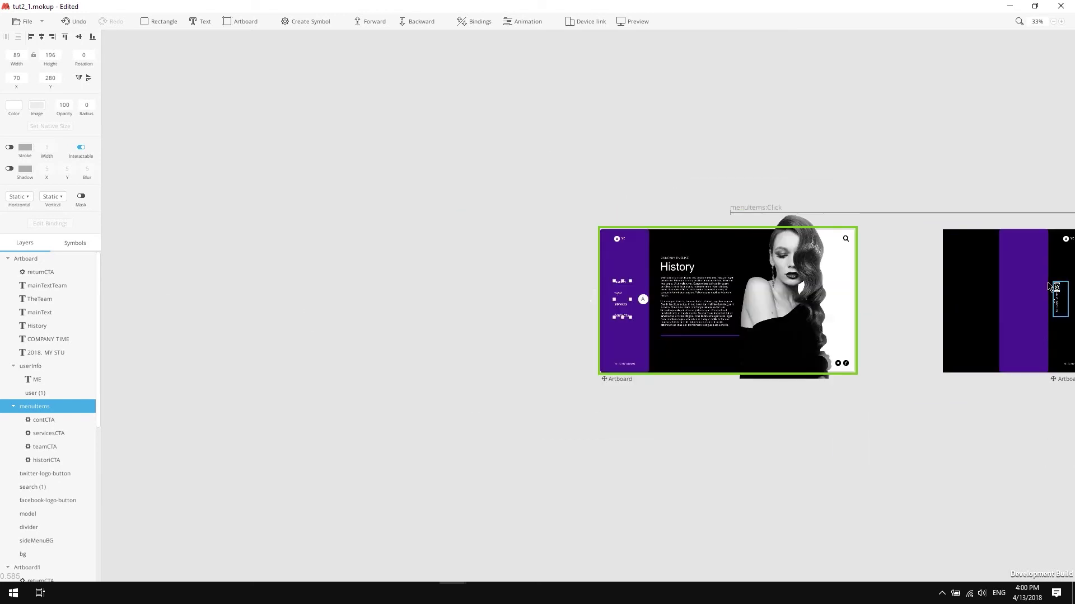
middle_drag(1056, 283, 804, 279)
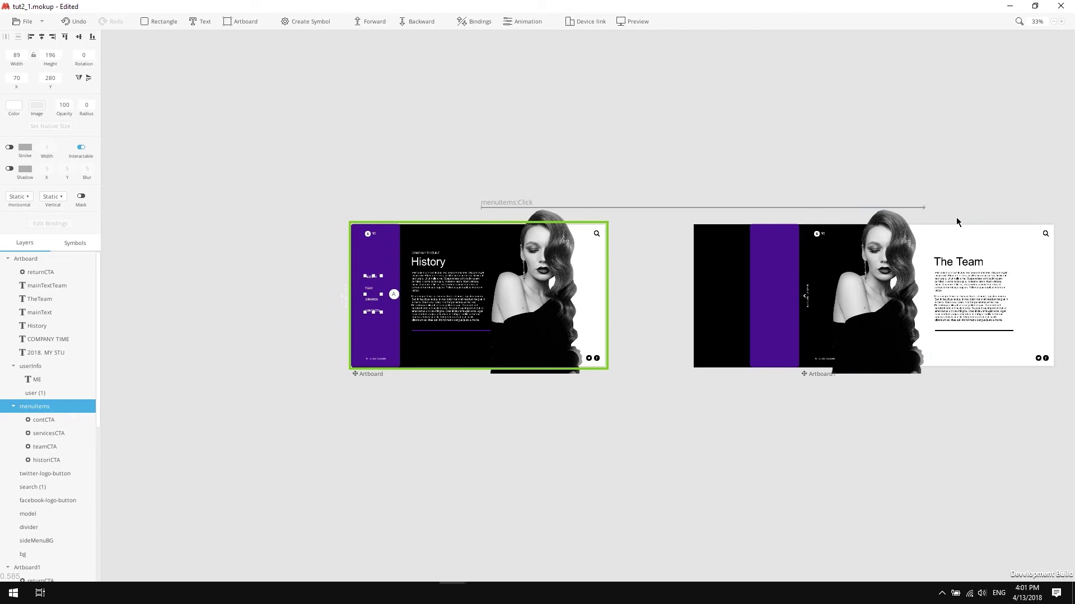
scroll(956, 217, up, 3)
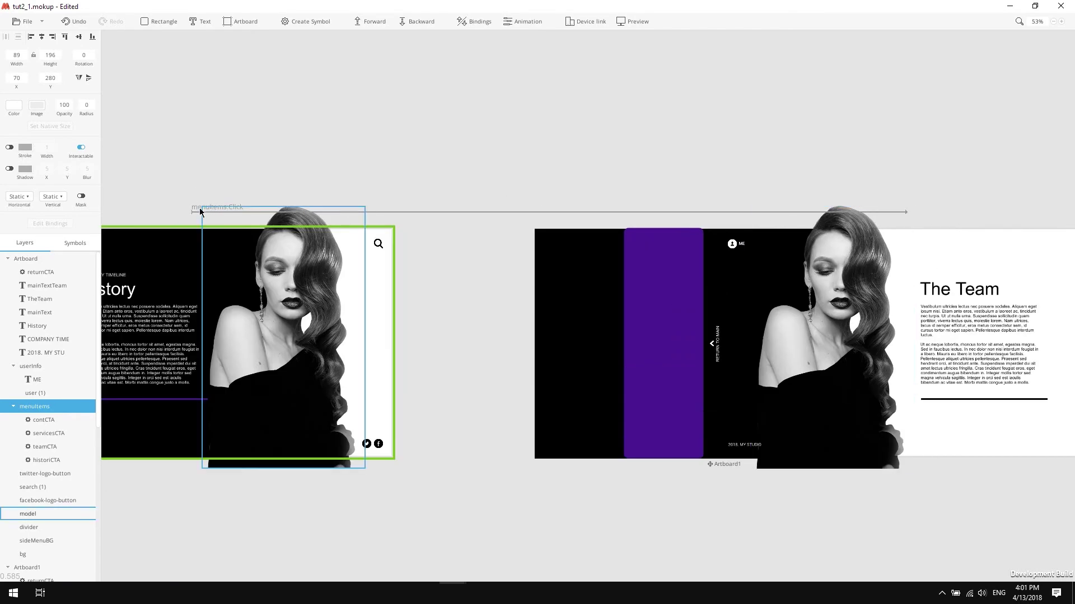
scroll(174, 203, up, 3)
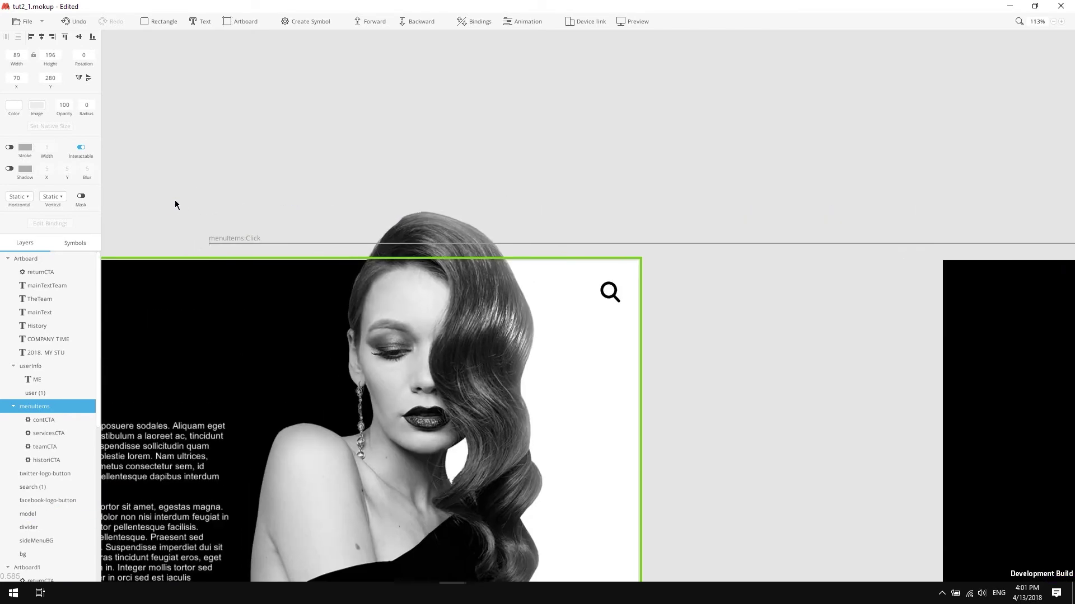
scroll(241, 218, down, 5)
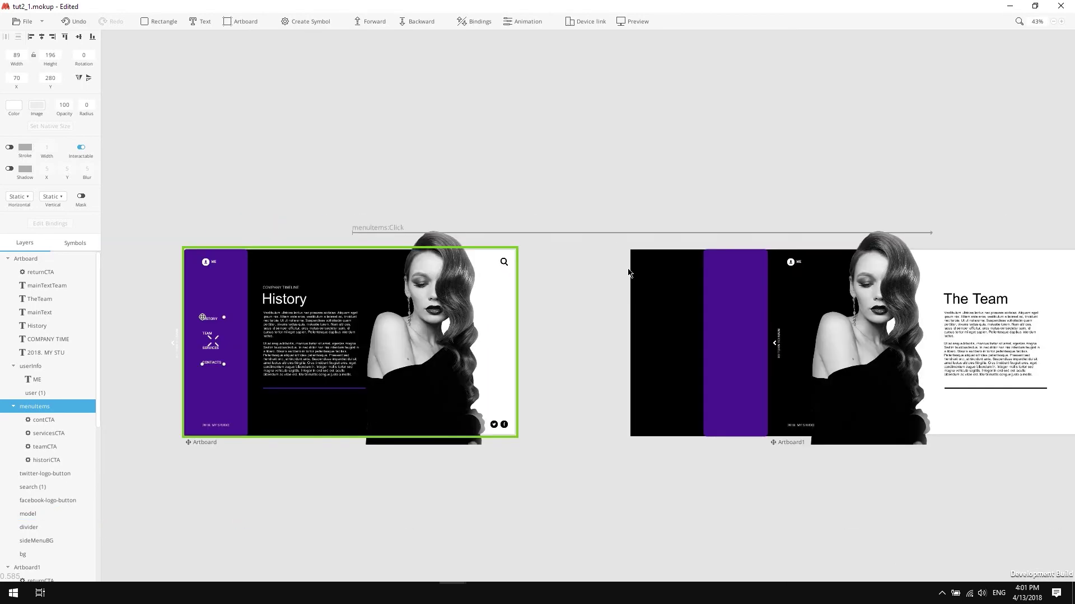
middle_drag(679, 372, 623, 292)
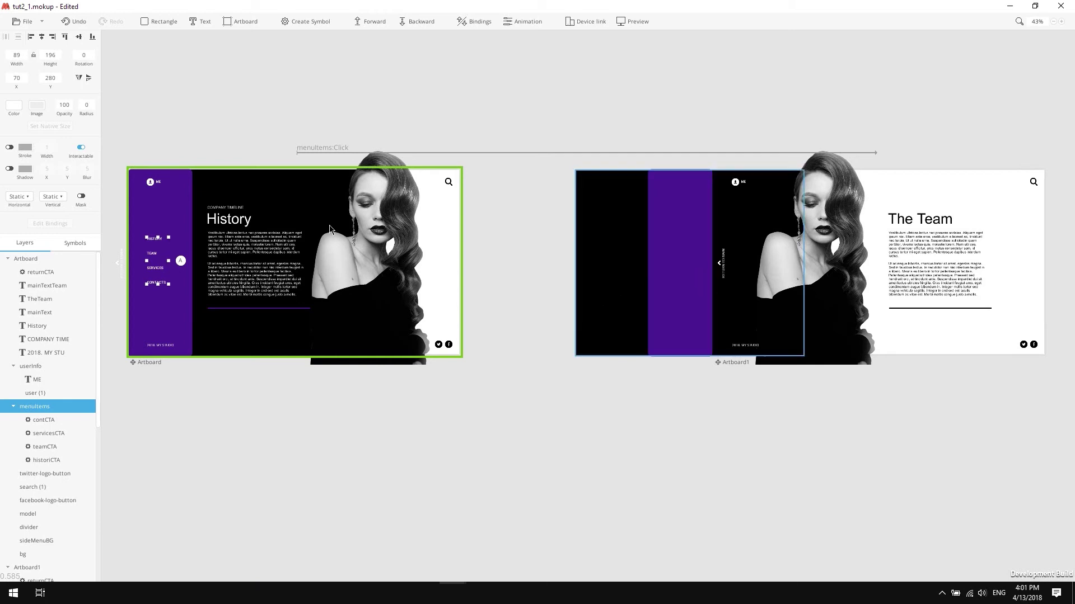
- Link the returnCTA arrow's Click event on Artboard1 back to the History artboard
click(724, 263)
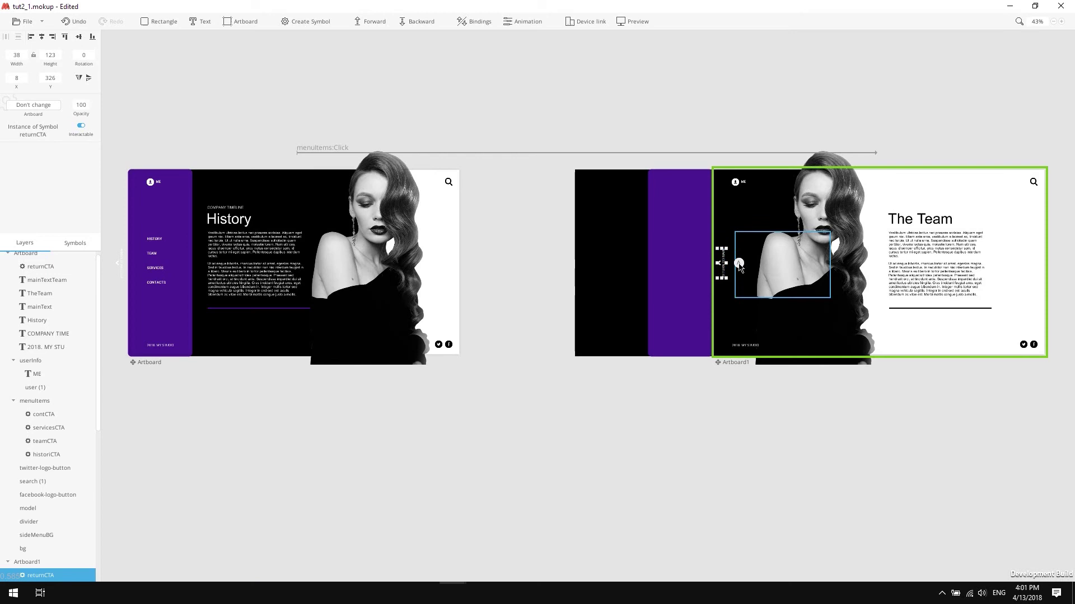
click(739, 264)
click(747, 197)
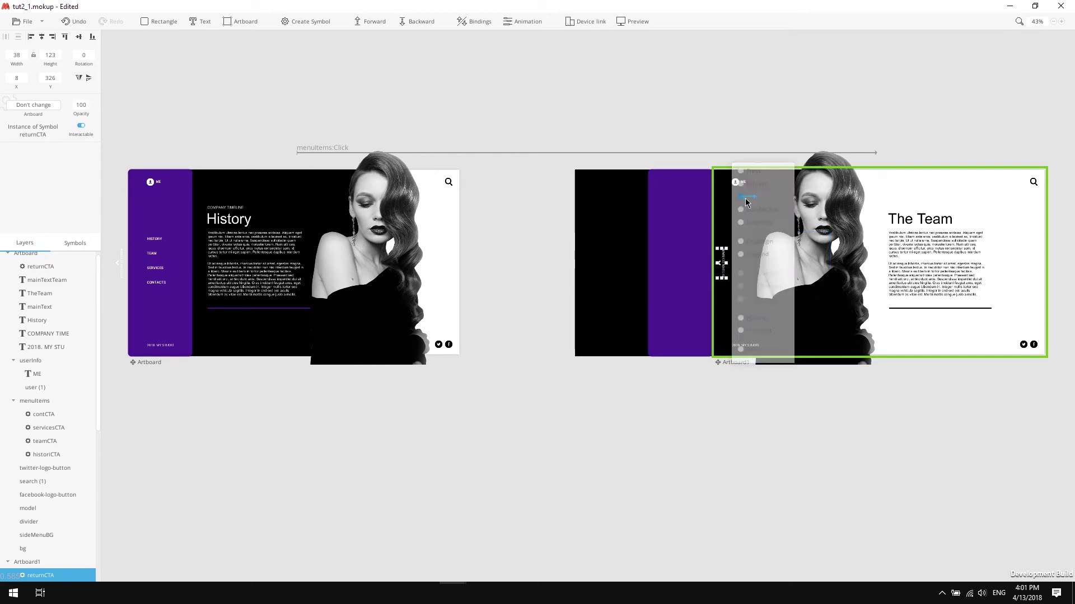
drag(746, 201, 280, 198)
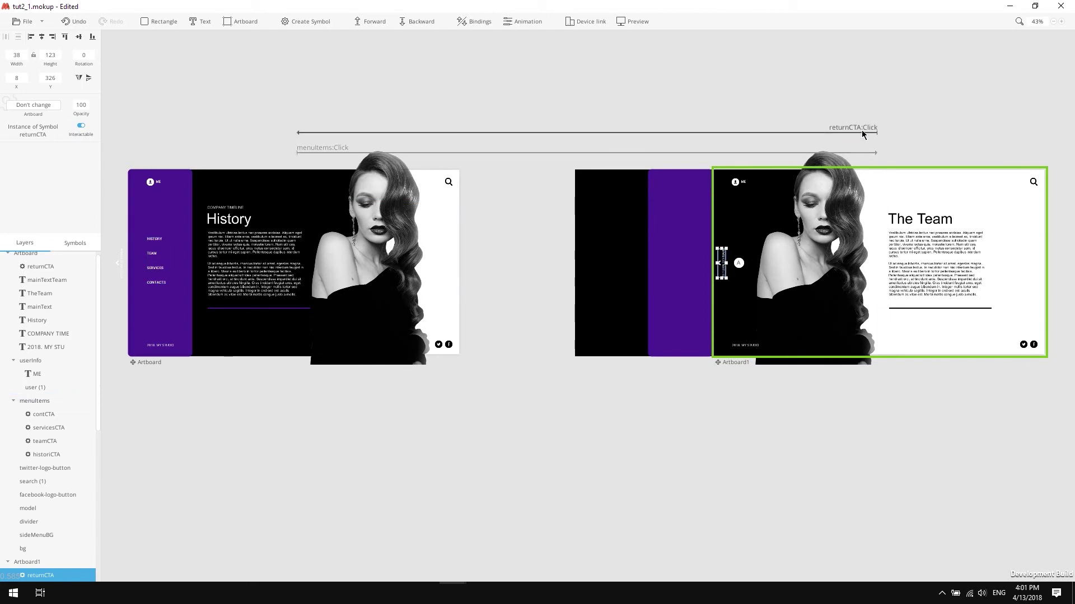
click(522, 369)
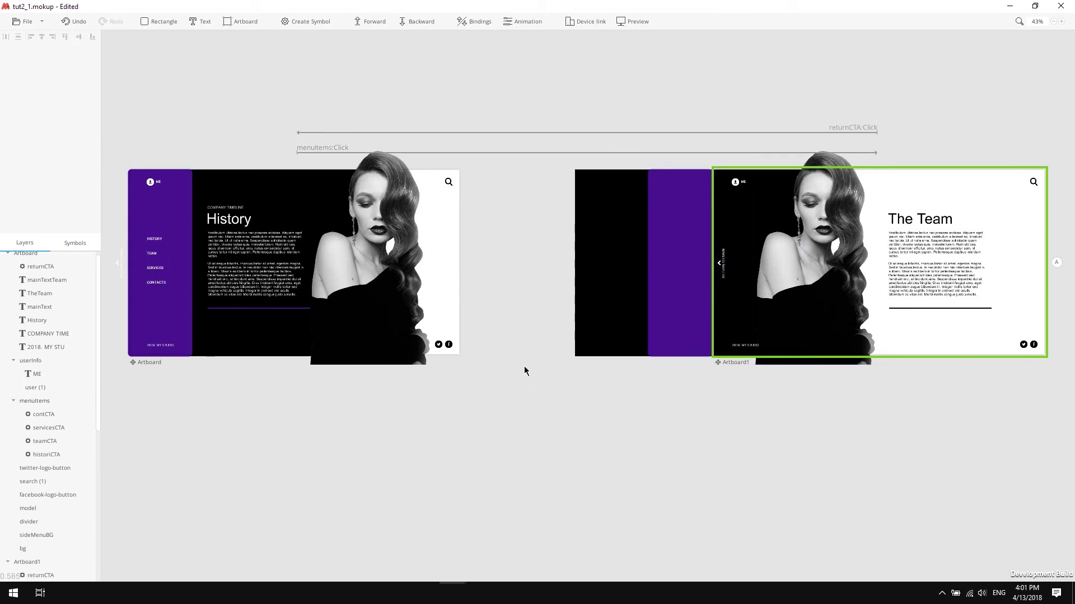
- Preview full-screen and alternate TEAM and RETURN TO MAIN clicks to switch between History and The Team
click(634, 26)
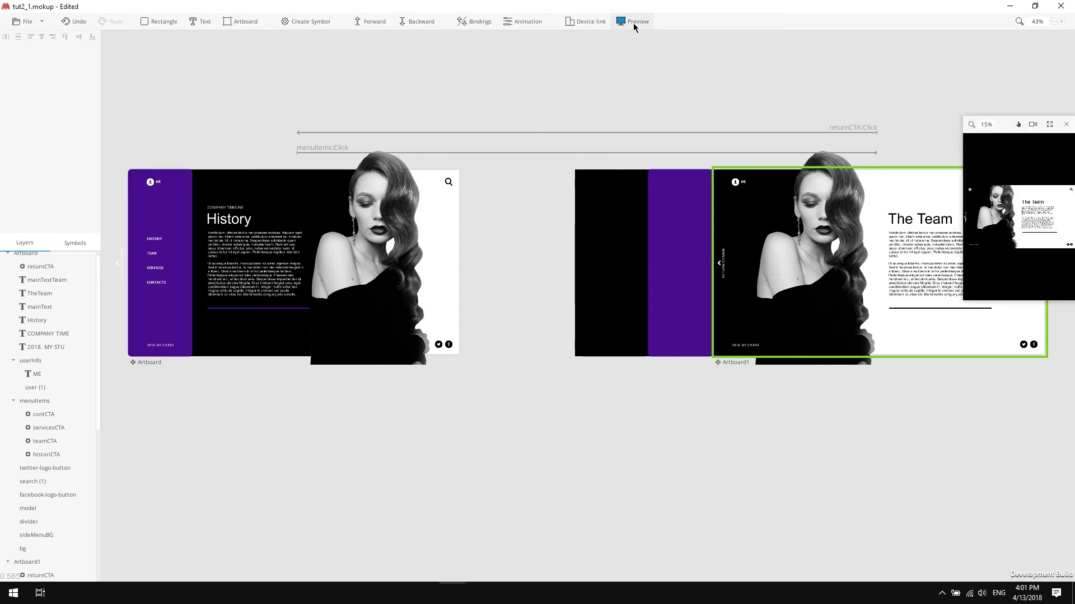
click(1050, 125)
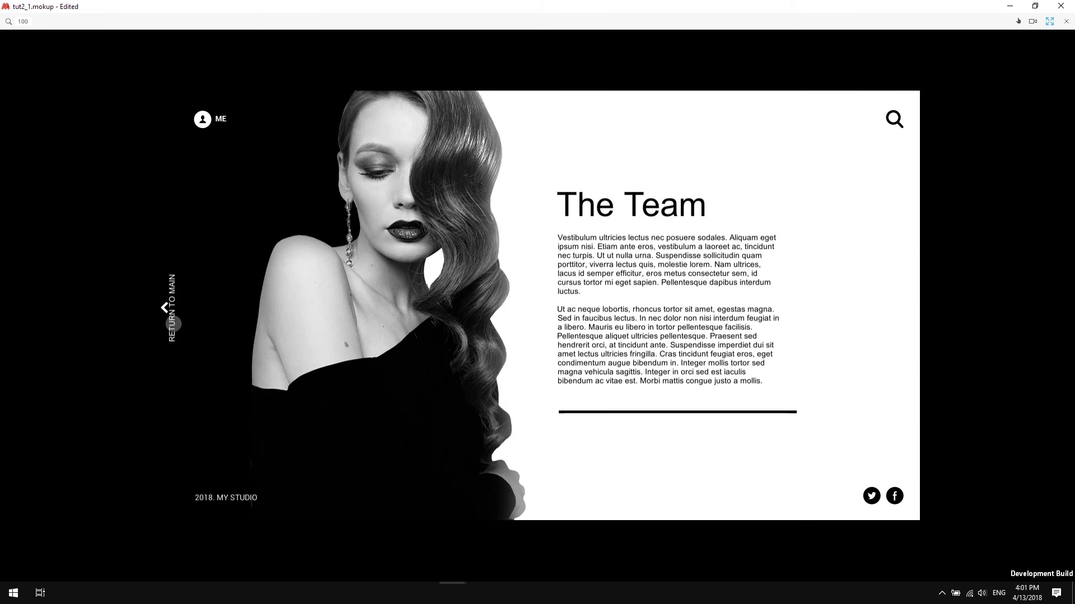
click(173, 314)
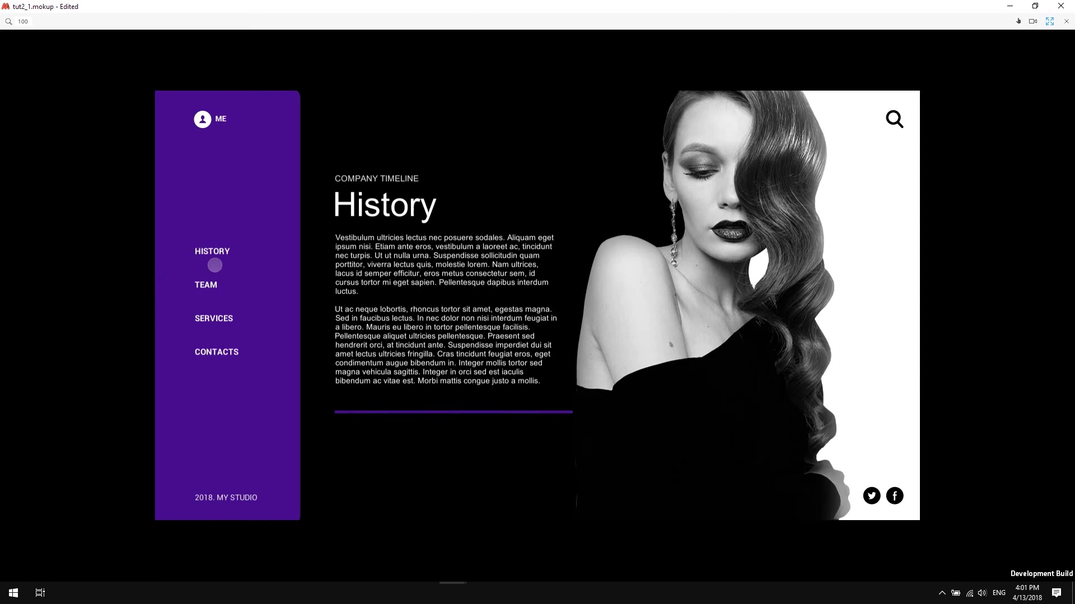
click(215, 266)
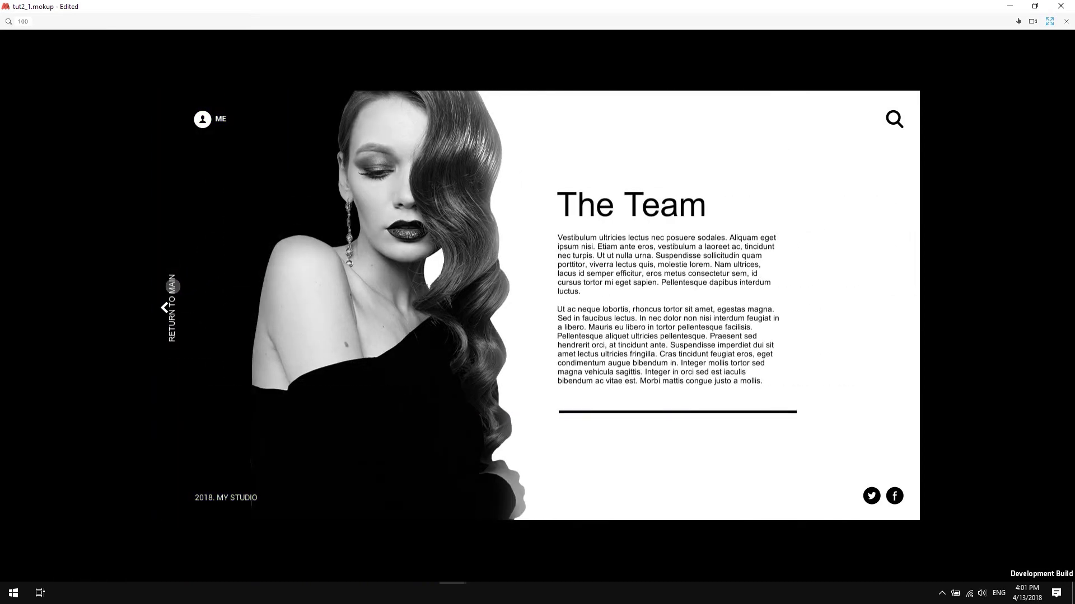
click(167, 307)
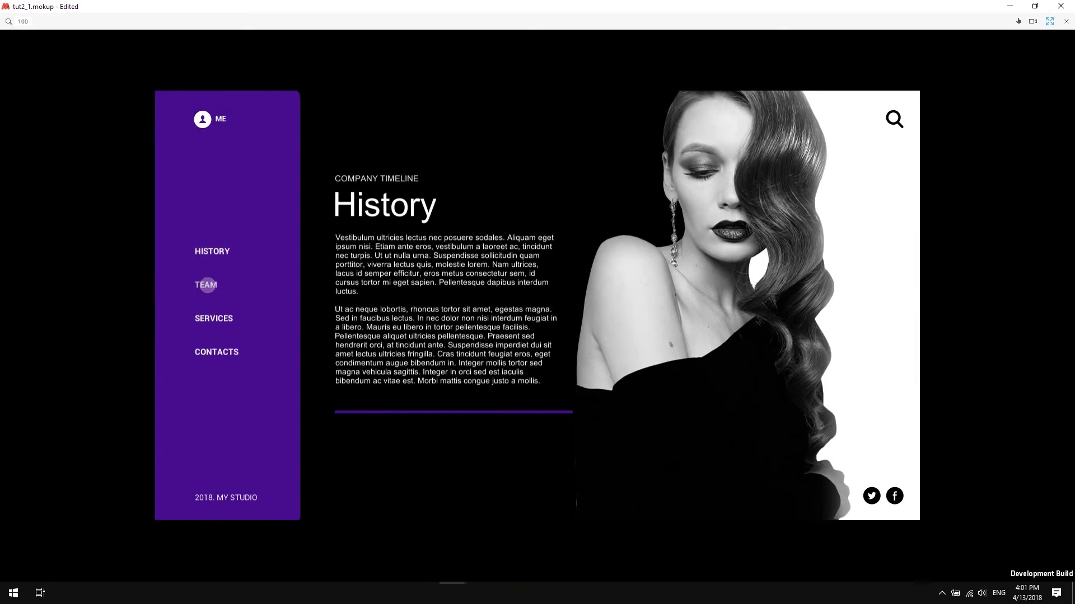
click(205, 285)
click(164, 308)
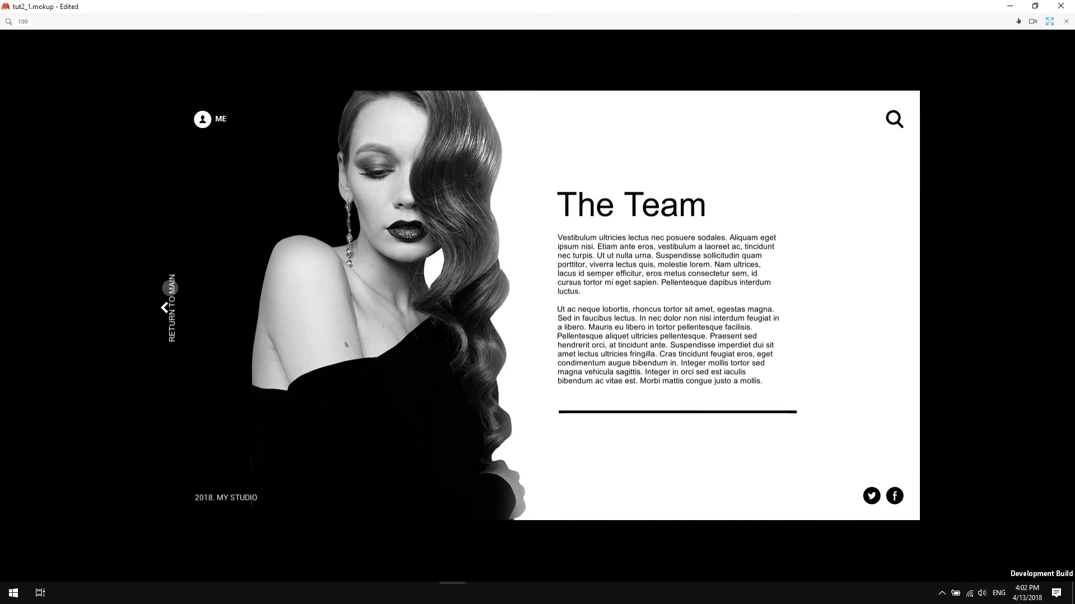
click(206, 283)
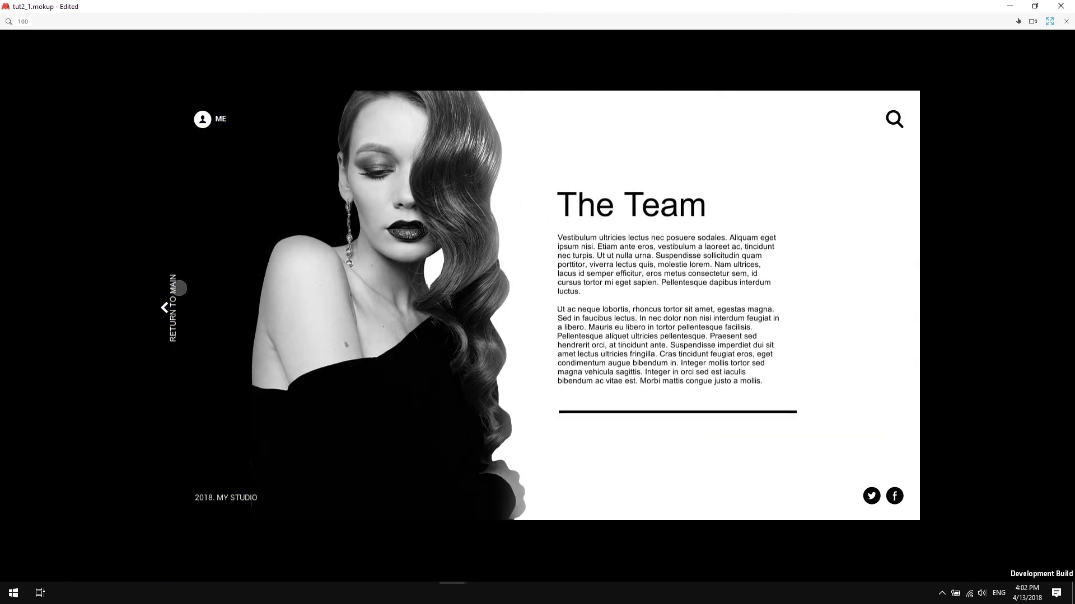
click(165, 308)
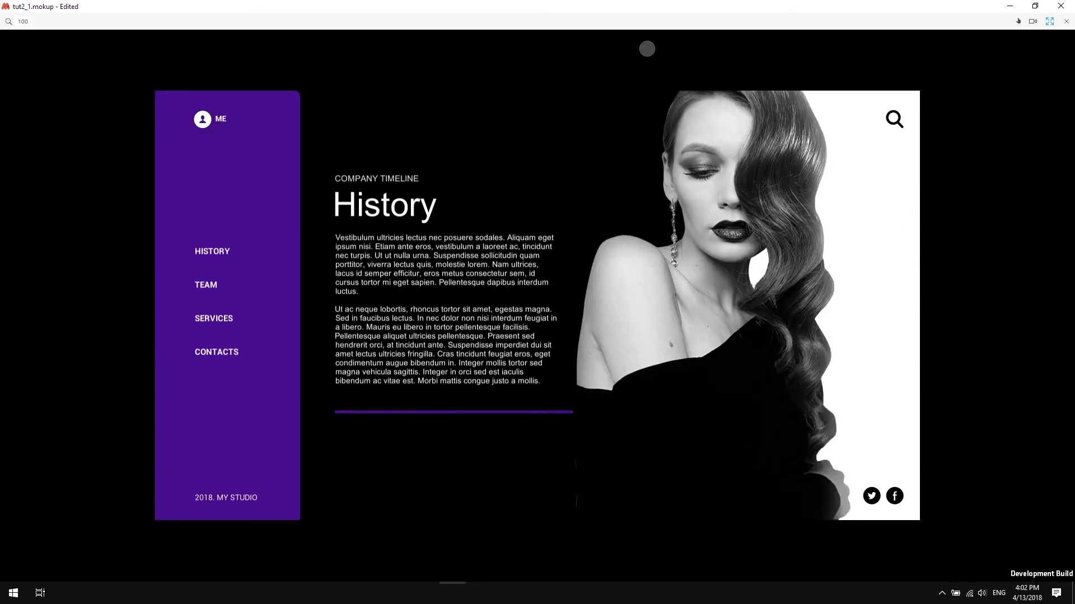
- Exit the preview, open the menuitems:Click transition timeline, and enlarge its panel upward
click(1050, 21)
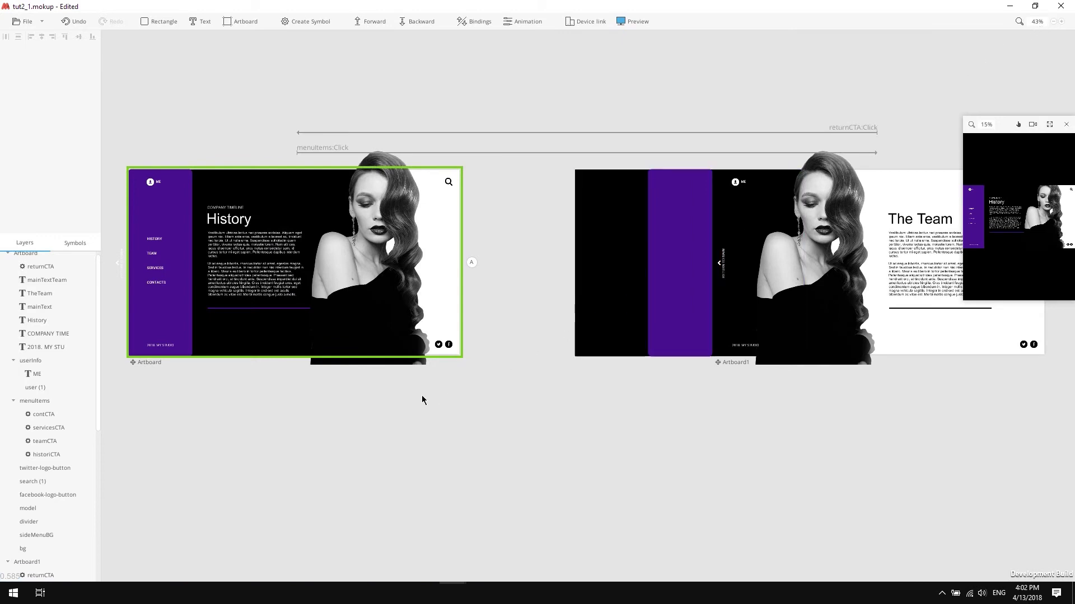
scroll(448, 459, up, 2)
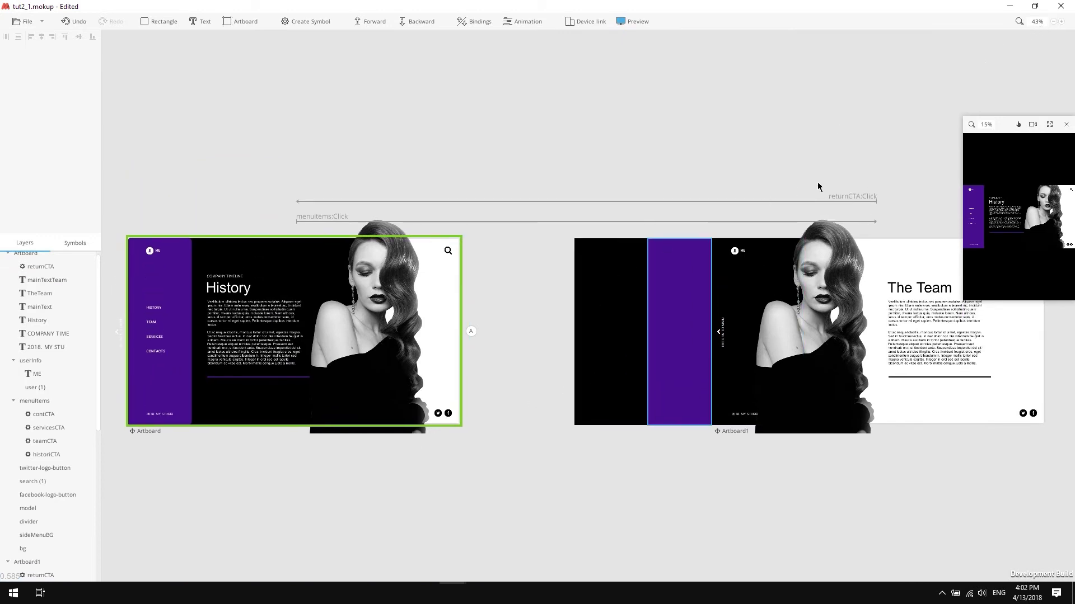
click(303, 219)
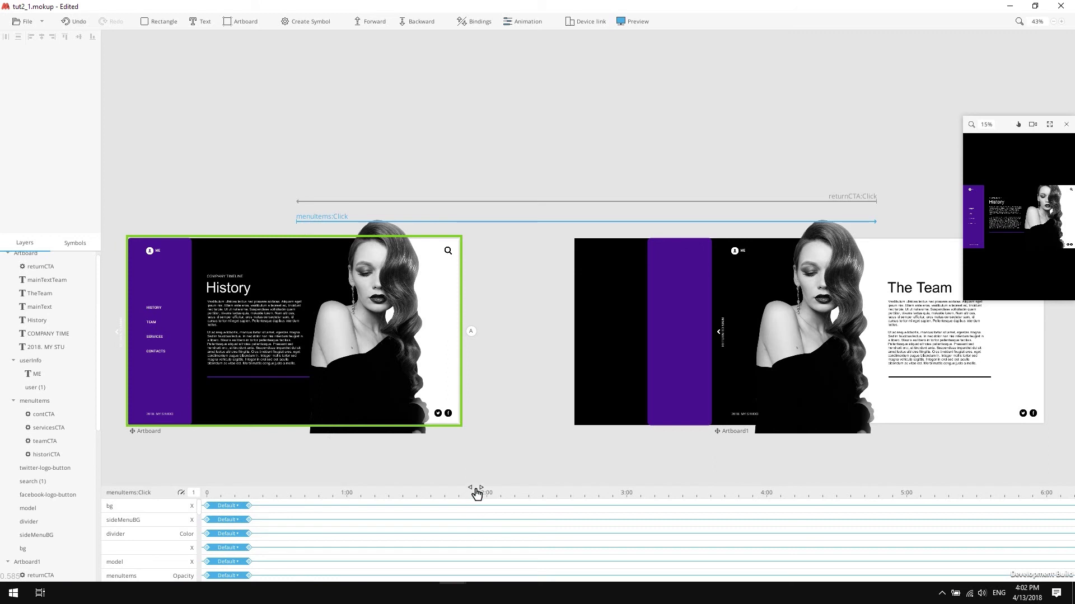
drag(476, 488, 474, 245)
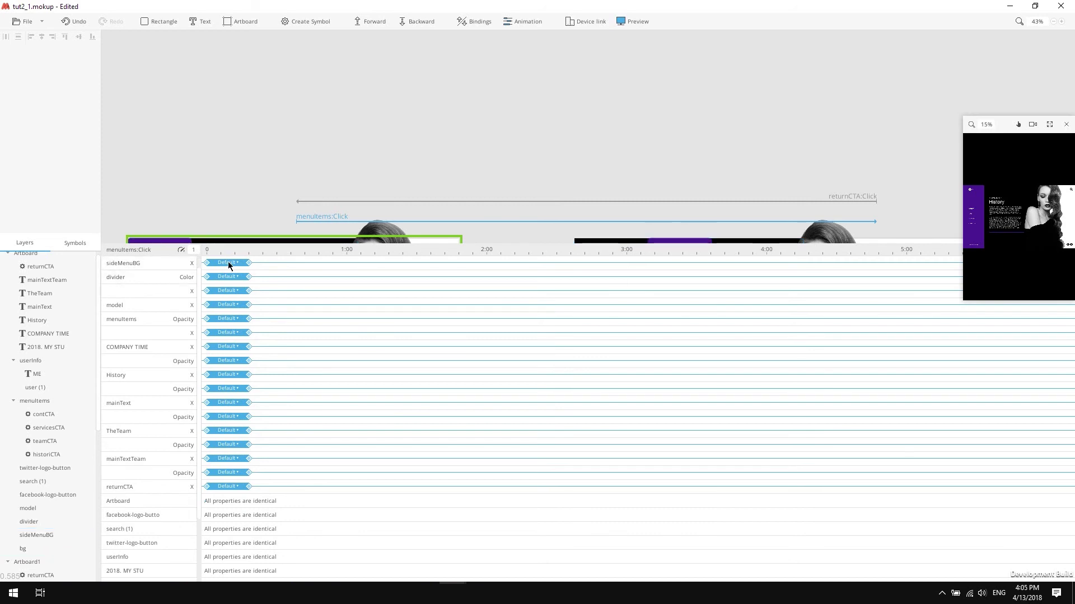
- Give the sideMenuBG slide Ease In-Out, lengthen it to about one second, and start menuItems later
click(229, 263)
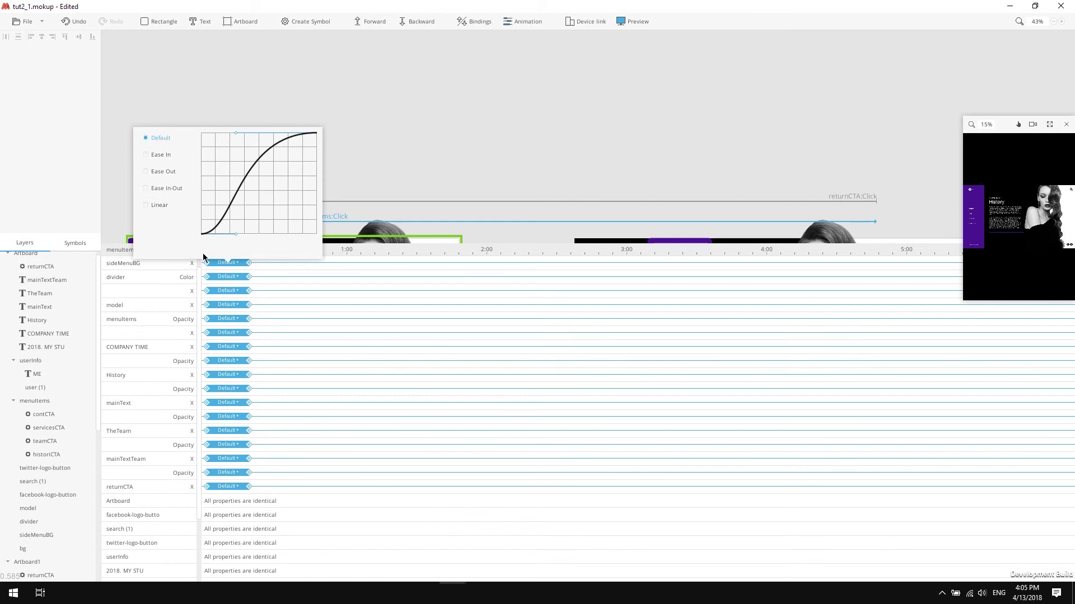
click(166, 188)
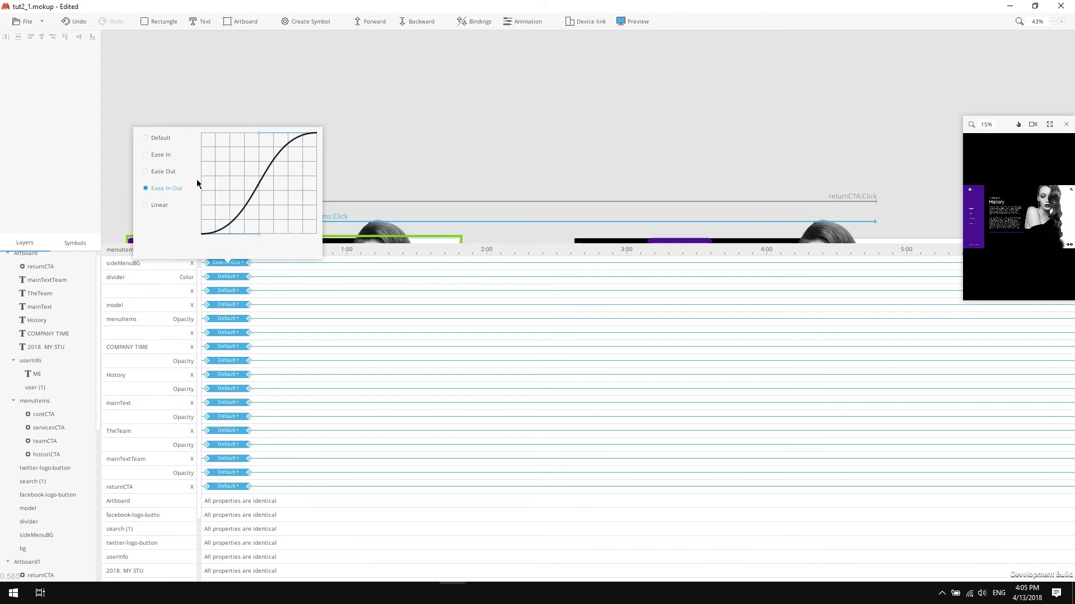
click(250, 269)
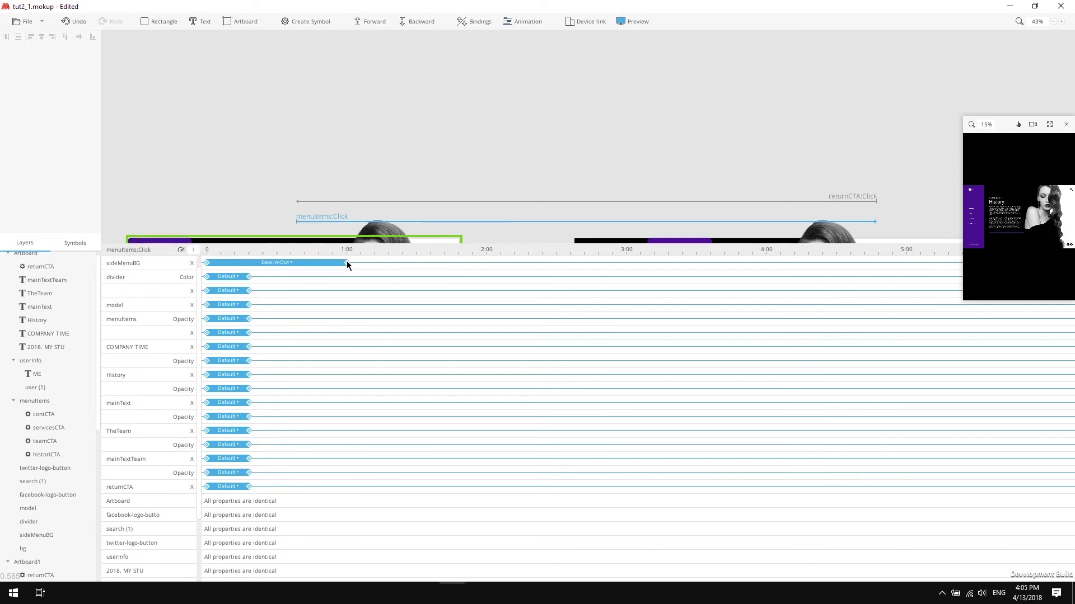
mouse_move(339, 261)
mouse_down()
mouse_move(314, 260)
mouse_move(341, 261)
mouse_up()
click(147, 322)
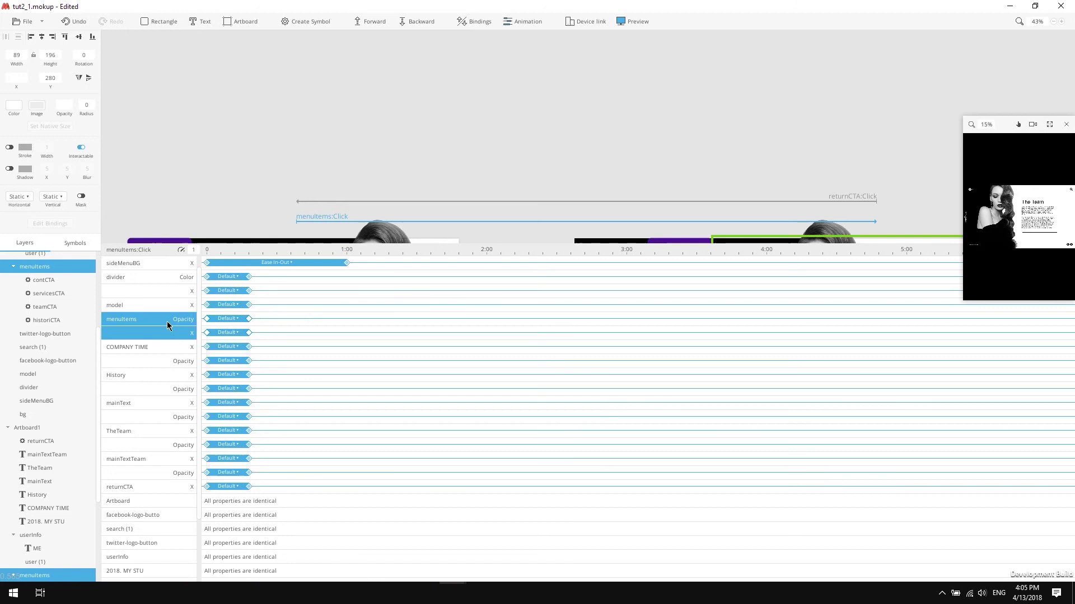
mouse_move(222, 322)
mouse_down()
mouse_move(316, 322)
mouse_move(208, 323)
mouse_up()
- Make the divider colour Linear, and set the divider and model slides to Ease In-Out, about one second
click(165, 264)
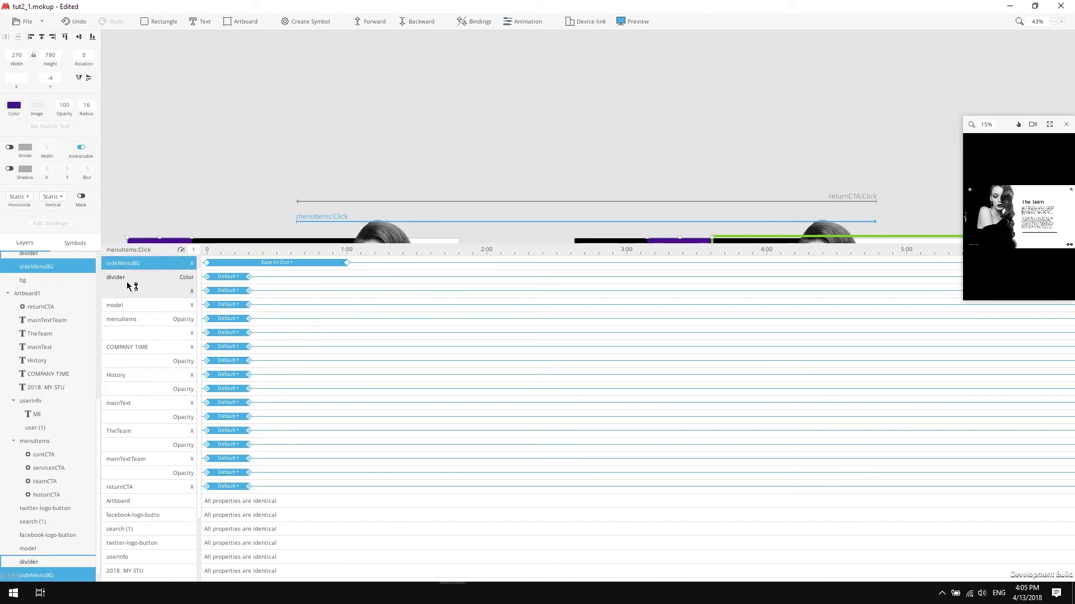
click(228, 277)
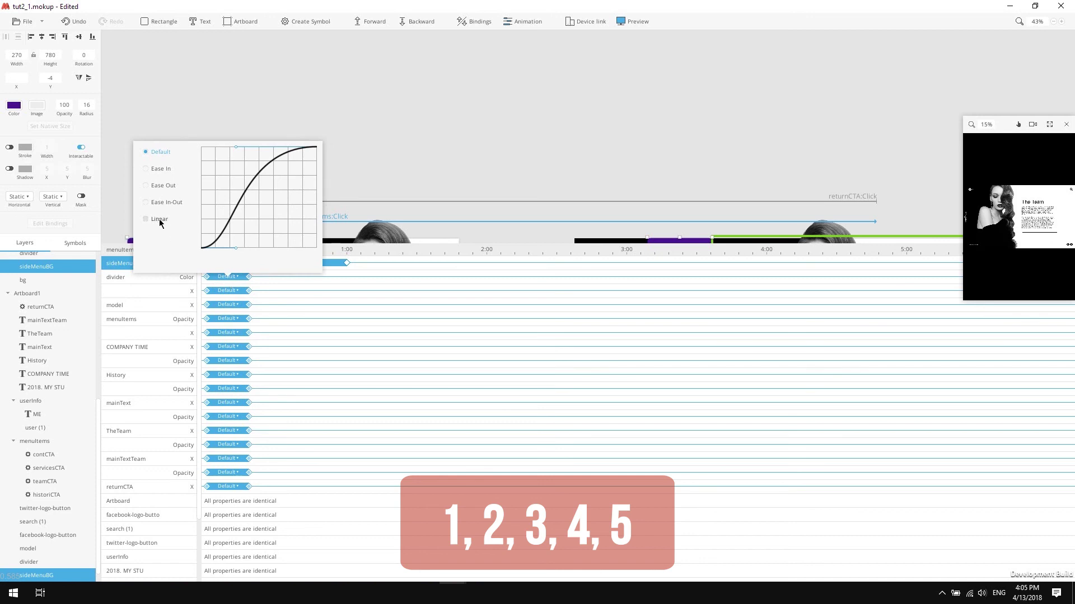
click(159, 221)
click(228, 291)
click(166, 217)
drag(249, 291, 400, 292)
drag(248, 307, 348, 306)
click(279, 306)
- Make the menuItems fade Linear and its slide Ease In-Out at about one second; lengthen the divider colour change
click(216, 230)
click(228, 319)
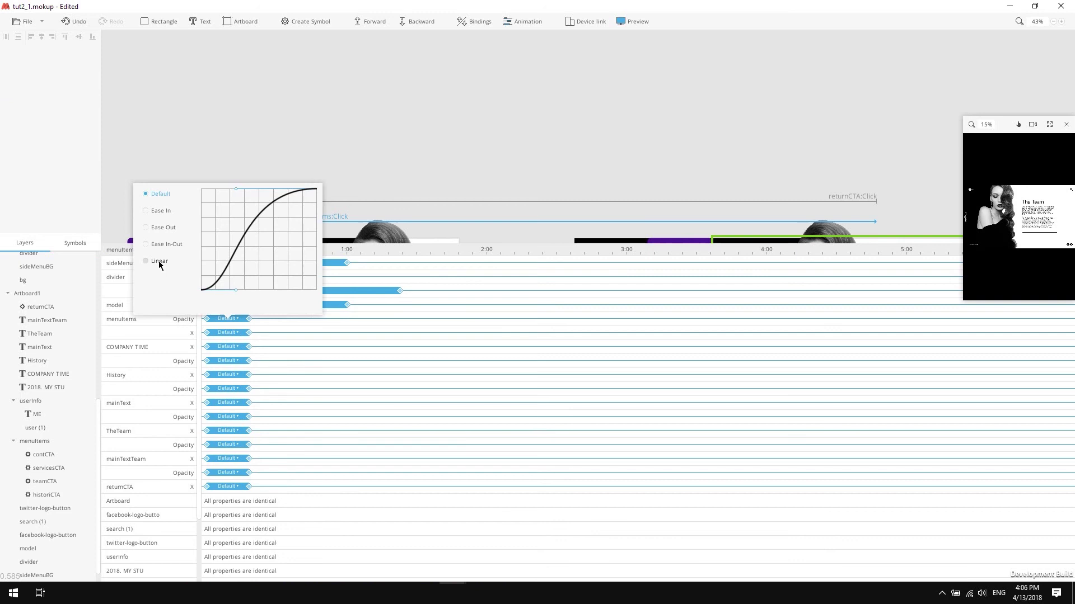
click(159, 263)
drag(248, 320, 280, 319)
drag(249, 277, 282, 278)
click(228, 333)
click(163, 258)
drag(249, 333, 337, 347)
- Set COMPANY TIME and History slides to Ease In-Out with Linear fades, stretching COMPANY TIME to ~1 second
click(228, 347)
click(163, 272)
click(229, 361)
click(159, 303)
drag(249, 361, 316, 377)
click(235, 375)
click(162, 300)
click(224, 389)
click(159, 331)
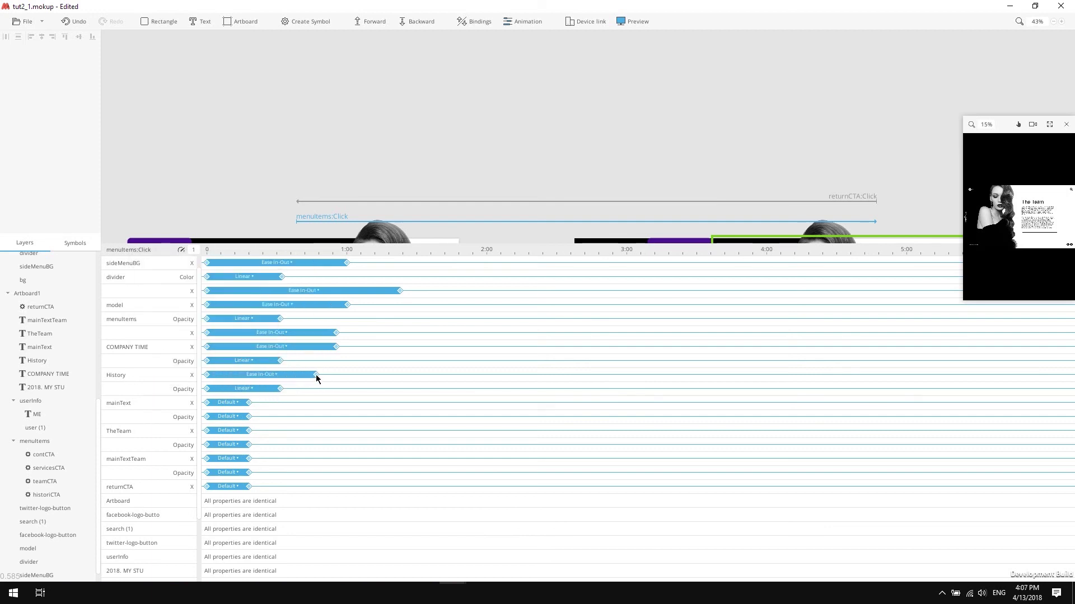
- Select the mainText animation tracks to edit the easing of its slide
click(150, 410)
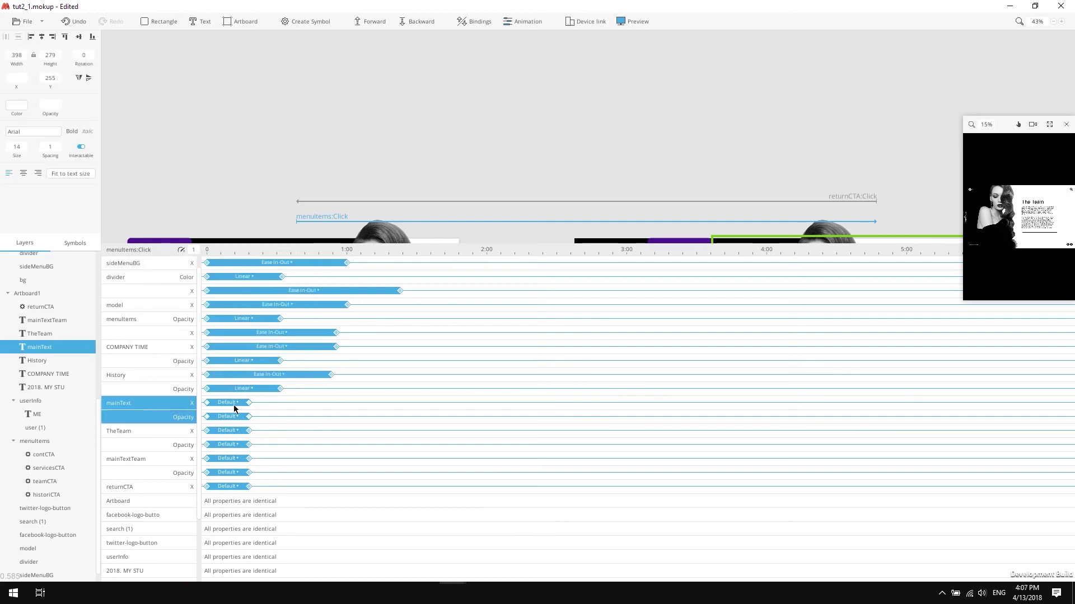
click(286, 410)
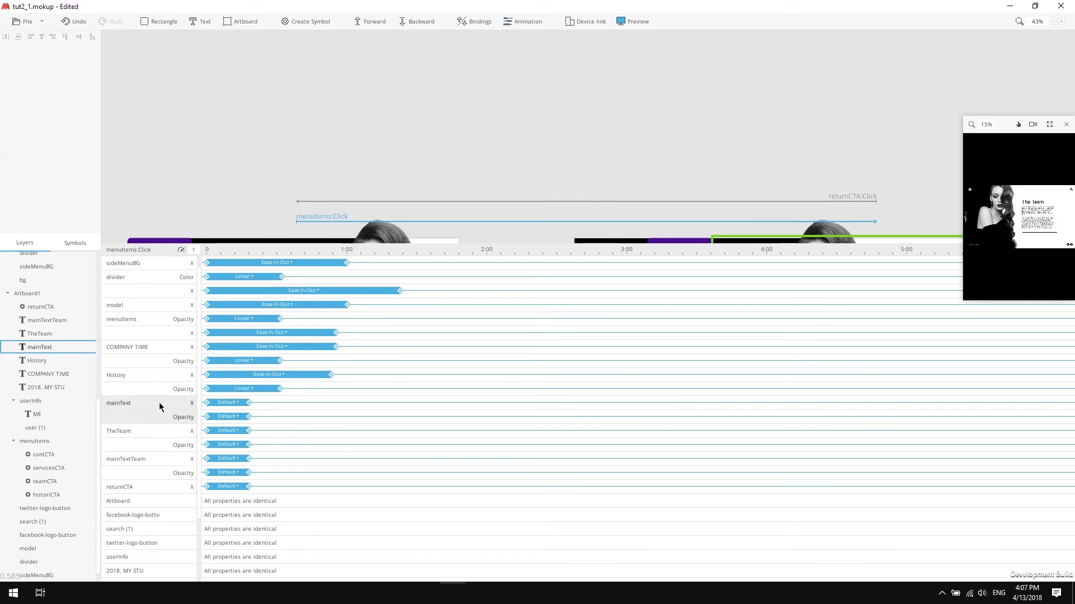
click(159, 406)
click(226, 404)
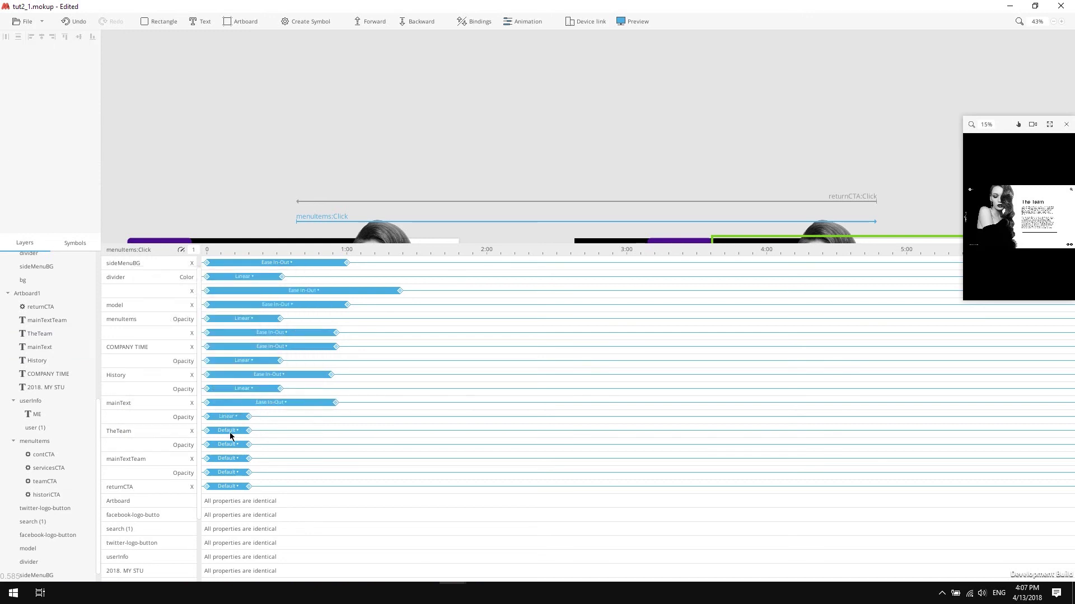
- Ease In-Out the mainText, TheTeam, mainTextTeam and returnCTA slides, about one second long, with mainTextTeam fading Linear
click(227, 431)
click(299, 437)
drag(249, 431, 325, 431)
drag(249, 459, 333, 460)
click(270, 459)
click(208, 384)
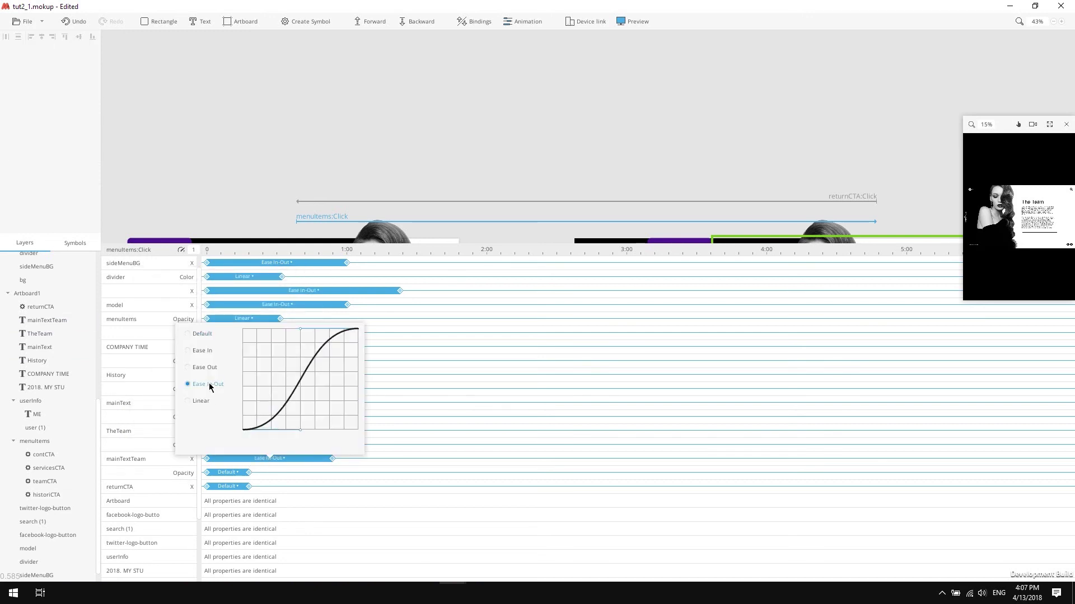
click(227, 473)
click(158, 416)
drag(249, 487, 312, 488)
click(259, 487)
click(193, 414)
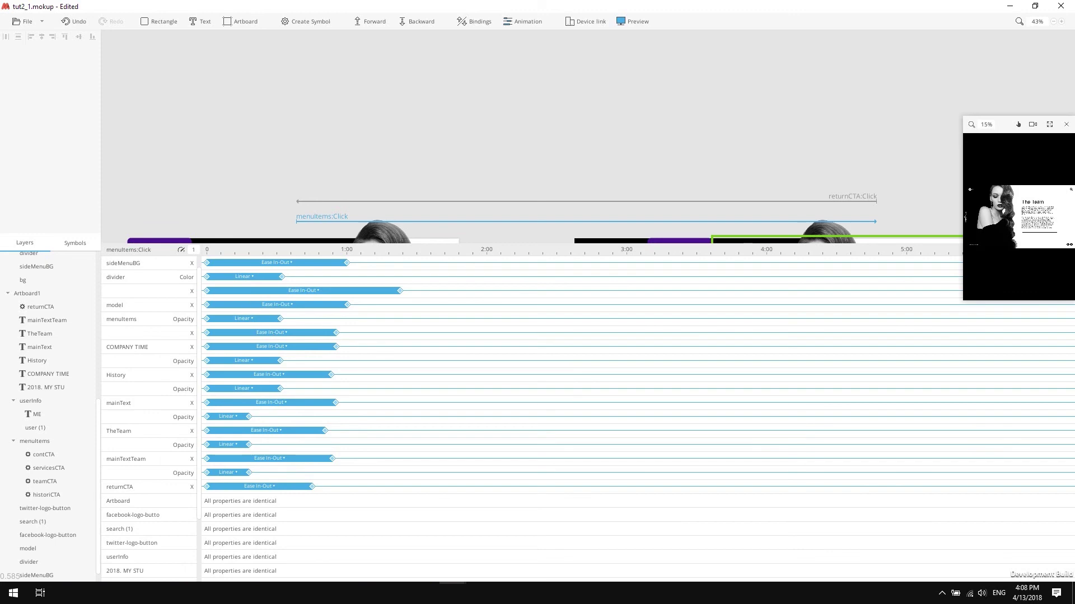
- Stagger the sideMenuBG, COMPANY TIME, History, mainText and model animations later, lengthening the model slide
drag(528, 243, 524, 322)
middle_drag(509, 295, 535, 148)
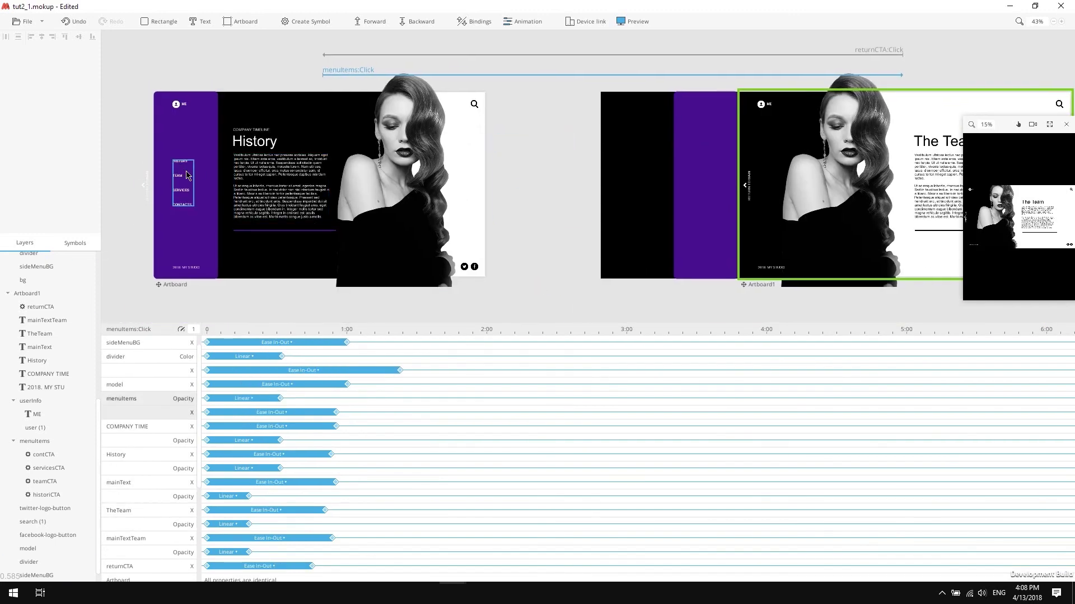
click(221, 343)
drag(228, 342, 240, 342)
click(280, 184)
click(263, 131)
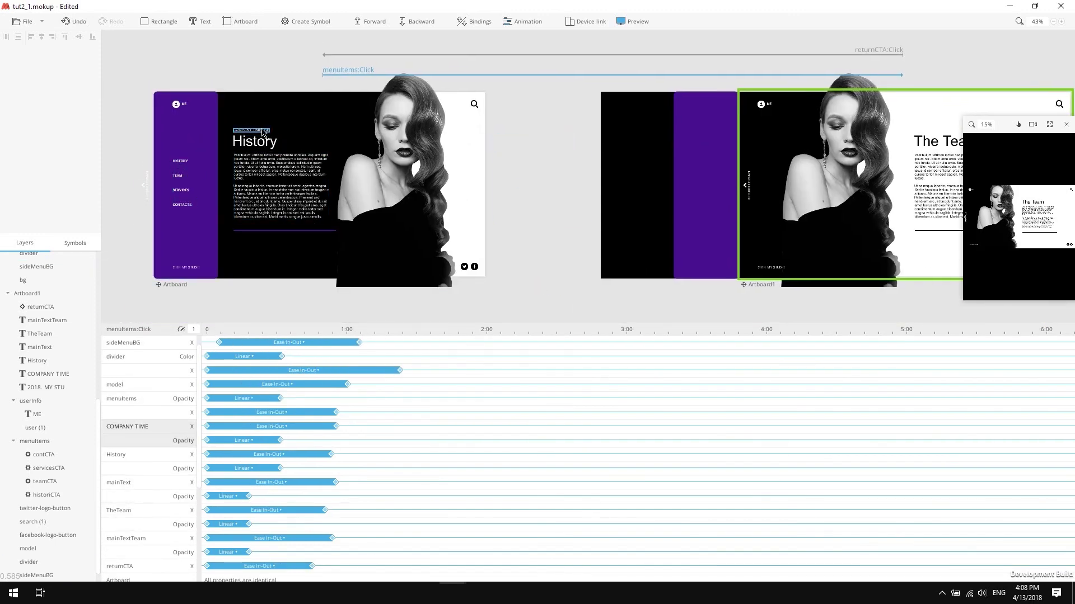
drag(250, 429, 280, 431)
drag(224, 455, 306, 482)
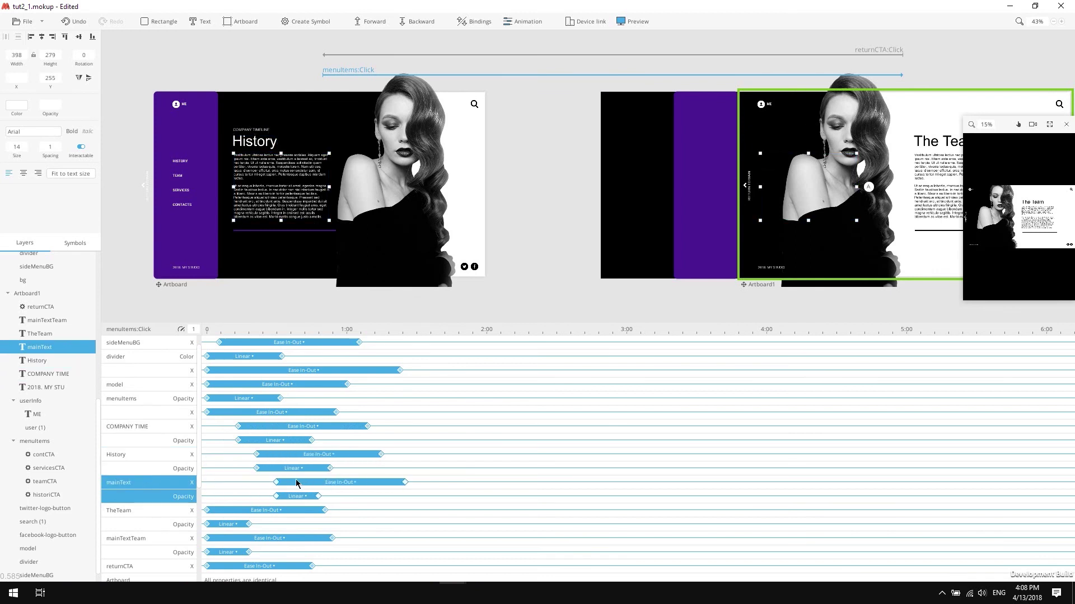
click(139, 385)
drag(228, 385, 281, 385)
drag(402, 385, 429, 387)
- Delay and extend the History artboard's bg slide
scroll(169, 463, down, 2)
click(274, 253)
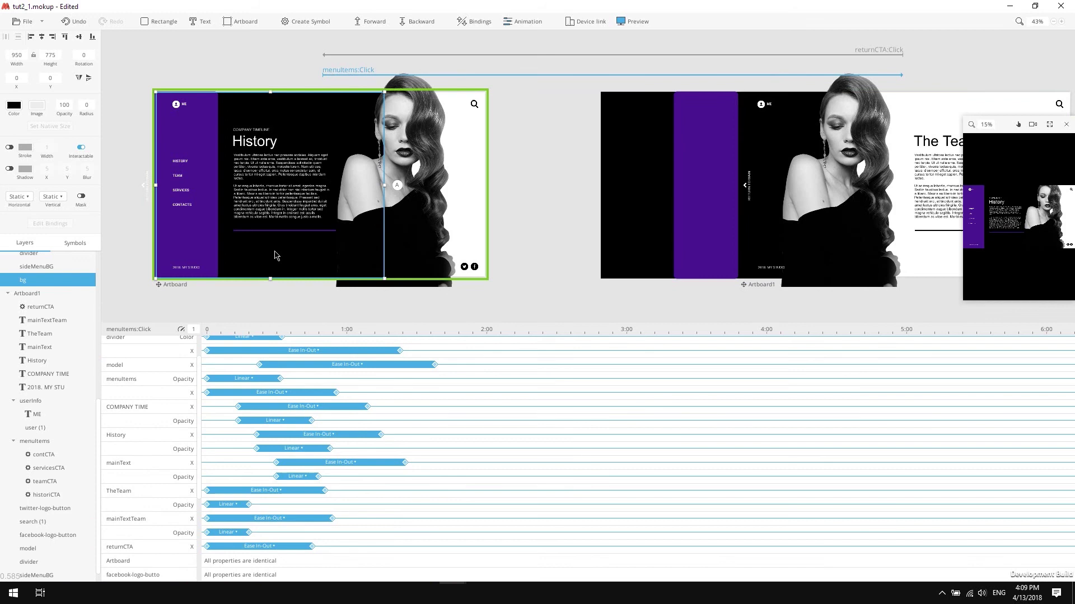
scroll(226, 344, up, 2)
click(227, 343)
drag(249, 343, 433, 344)
drag(207, 343, 261, 345)
- Delay TheTeam title, mainTextTeam and divider animations so they play last, then enlarge the timeline
click(242, 525)
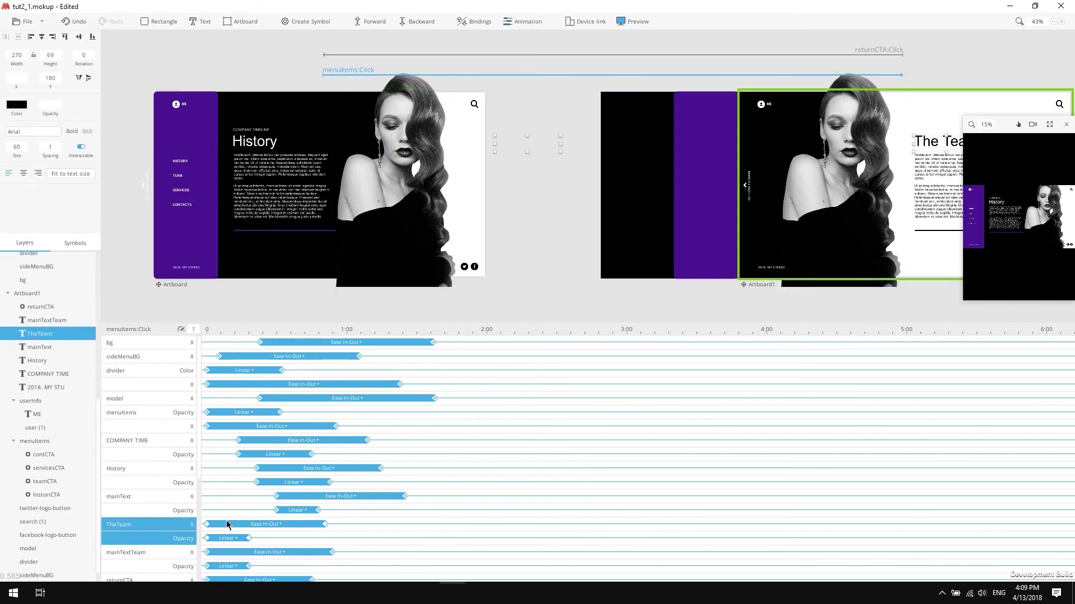
drag(221, 524, 367, 524)
click(154, 554)
drag(238, 552, 495, 540)
scroll(259, 528, down, 2)
click(272, 231)
scroll(256, 364, up, 1)
drag(247, 366, 301, 365)
drag(330, 323, 336, 361)
- Preview full screen, go from History to The Team, then return to the History page
click(1050, 124)
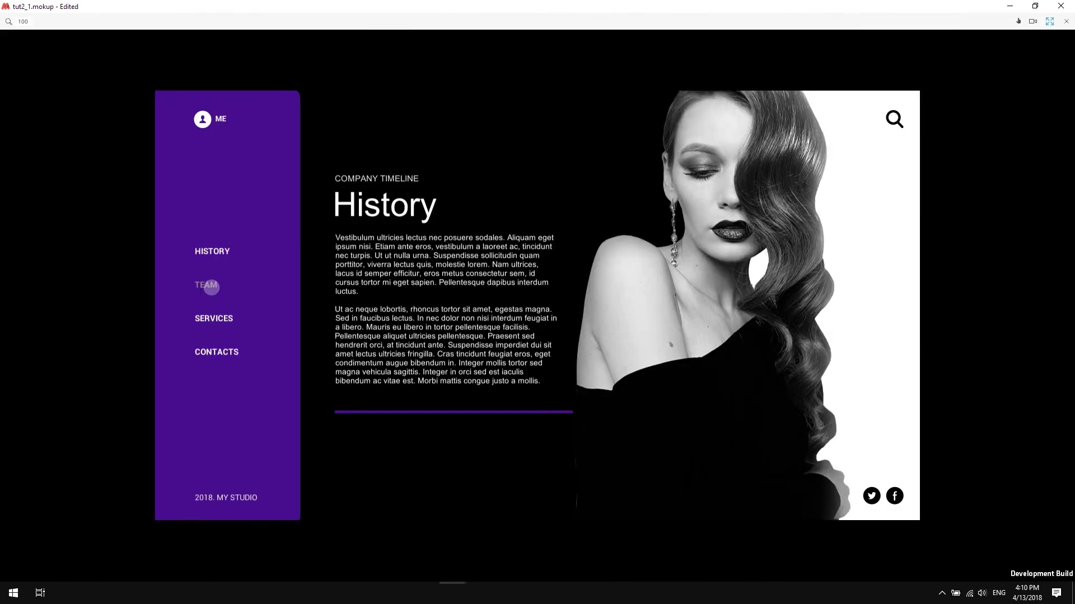
click(211, 286)
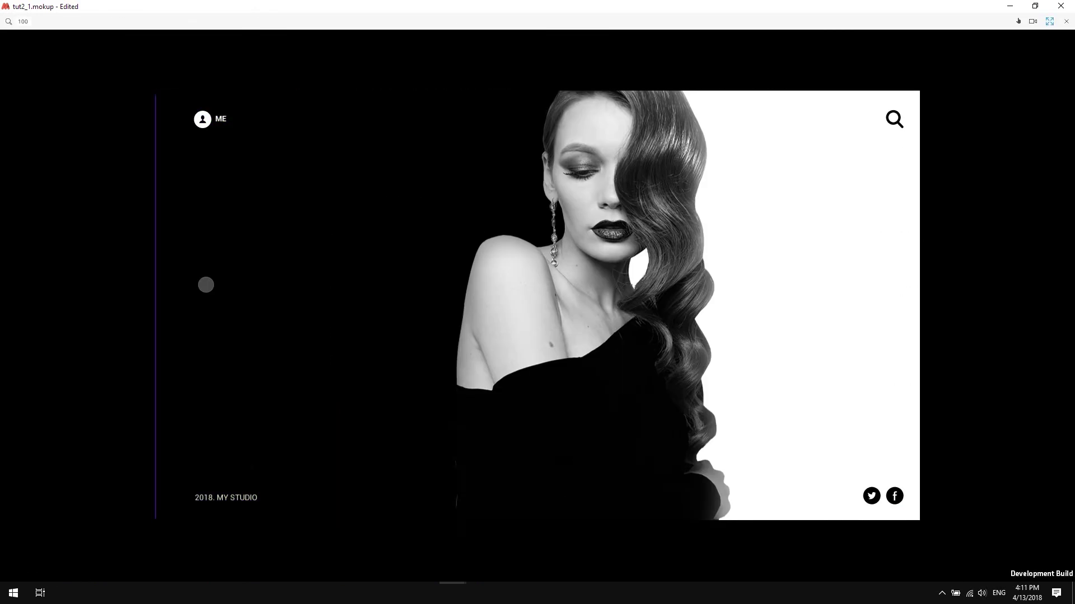
click(1049, 21)
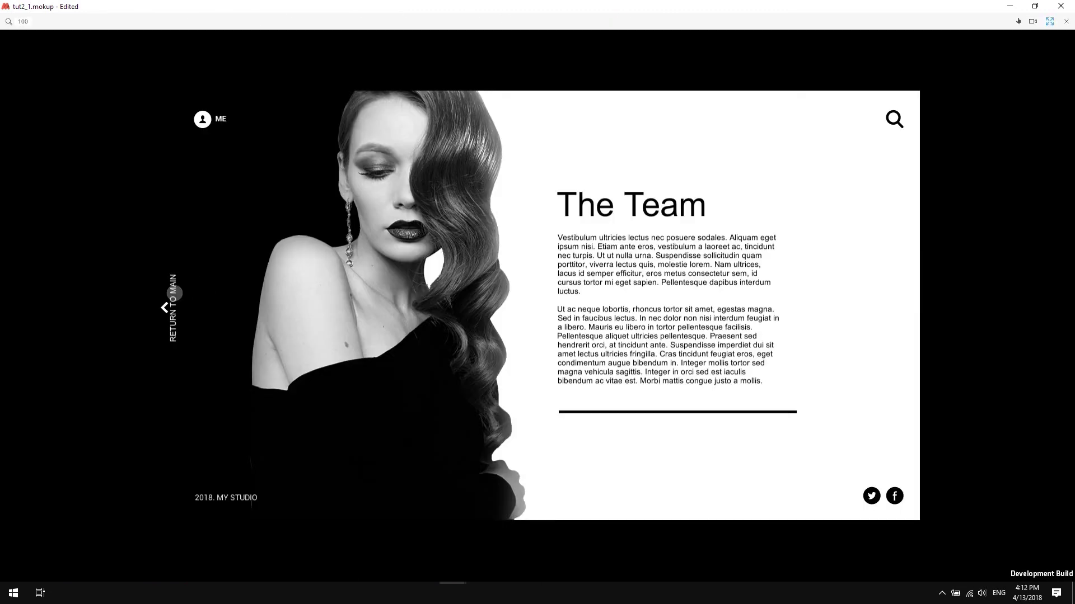
click(174, 297)
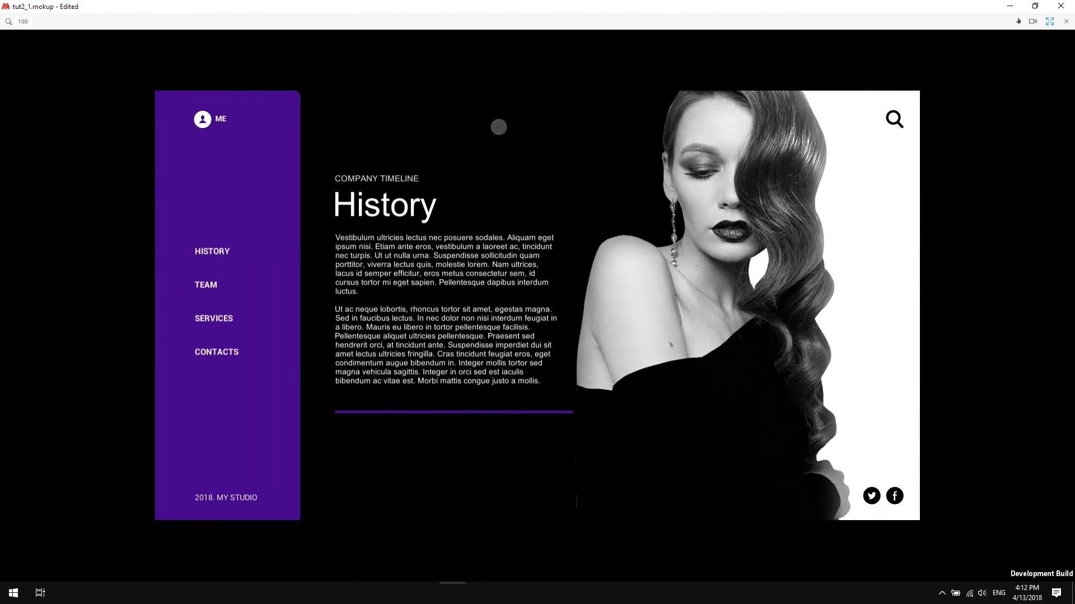
- In the returnCTA:Click timeline, set every slide to Ease In-Out and every fade to Linear
click(1050, 22)
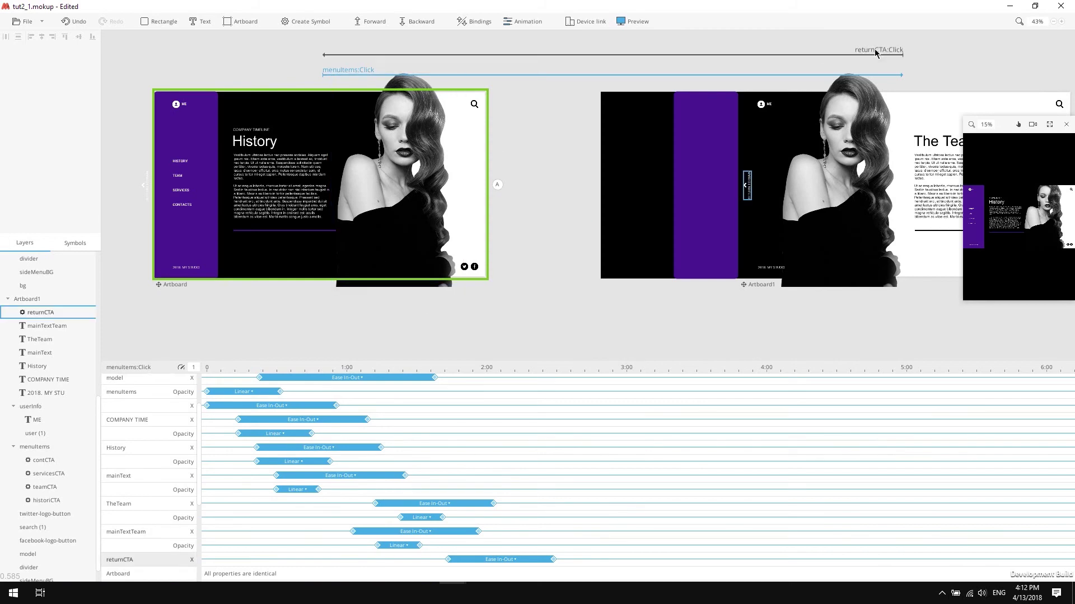
click(877, 51)
drag(504, 361, 504, 190)
click(228, 210)
click(160, 153)
click(227, 238)
click(160, 180)
click(227, 308)
click(174, 234)
click(227, 363)
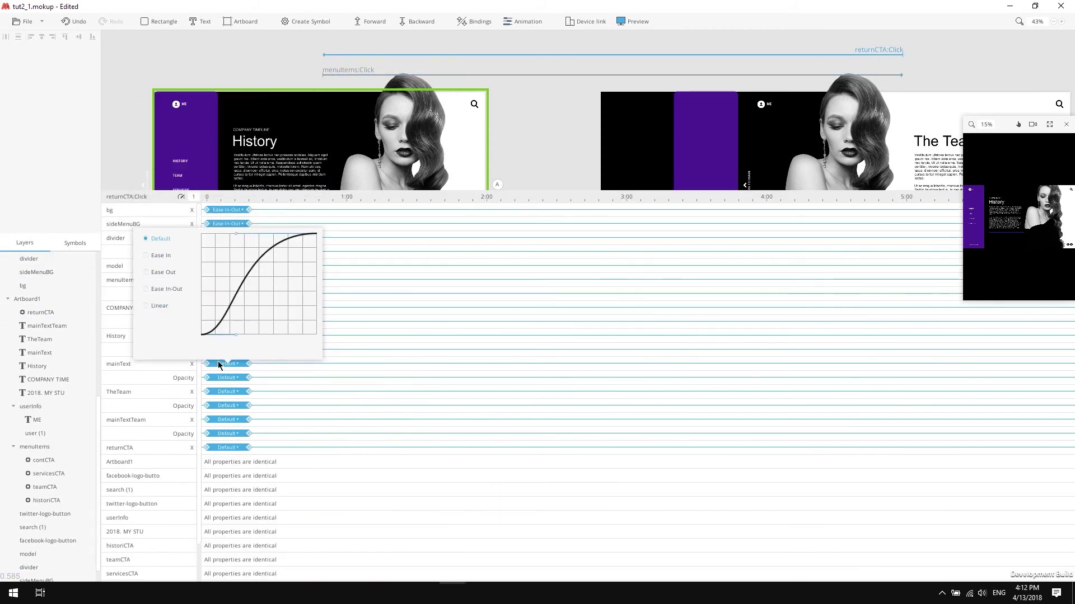
click(167, 289)
click(228, 420)
- Lengthen the bg, sideMenuBG, divider, model, COMPANY TIME, History, mainText, TheTeam, mainTextTeam and returnCTA slides equally
drag(249, 210, 328, 210)
drag(249, 224, 329, 224)
drag(249, 251, 327, 252)
drag(249, 266, 328, 266)
drag(249, 294, 328, 294)
drag(249, 308, 328, 308)
drag(249, 336, 329, 336)
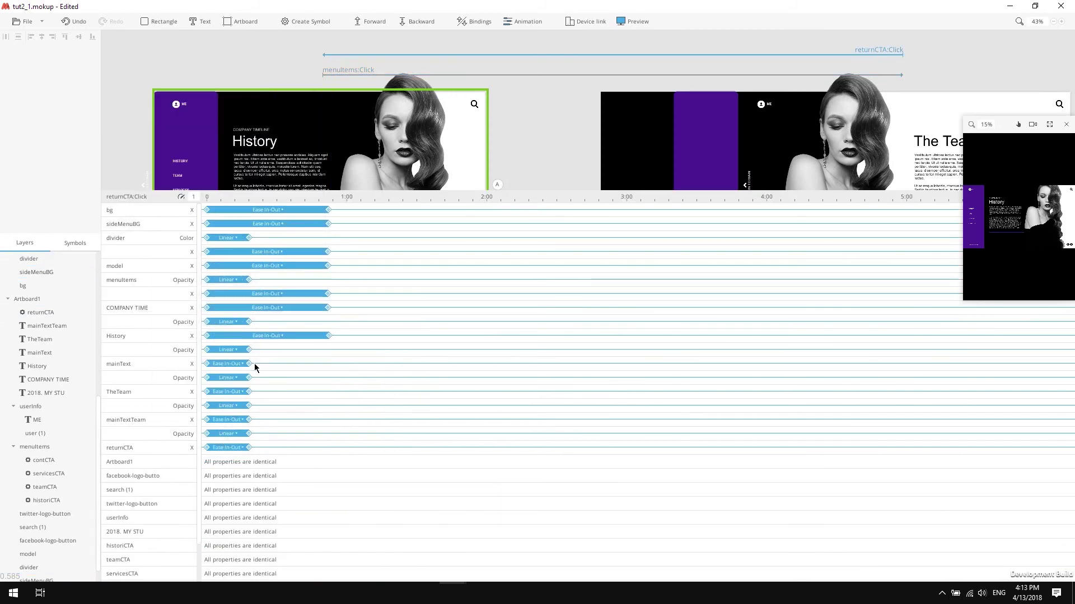
drag(249, 364, 328, 363)
drag(249, 392, 327, 392)
drag(249, 419, 326, 420)
drag(249, 448, 327, 448)
- Stagger model, bg, sideMenuBG, divider, menuItems, COMPANY TIME, History and mainText start times, then enlarge the preview
drag(226, 266, 268, 266)
drag(236, 210, 325, 224)
drag(220, 238, 274, 237)
drag(230, 280, 350, 280)
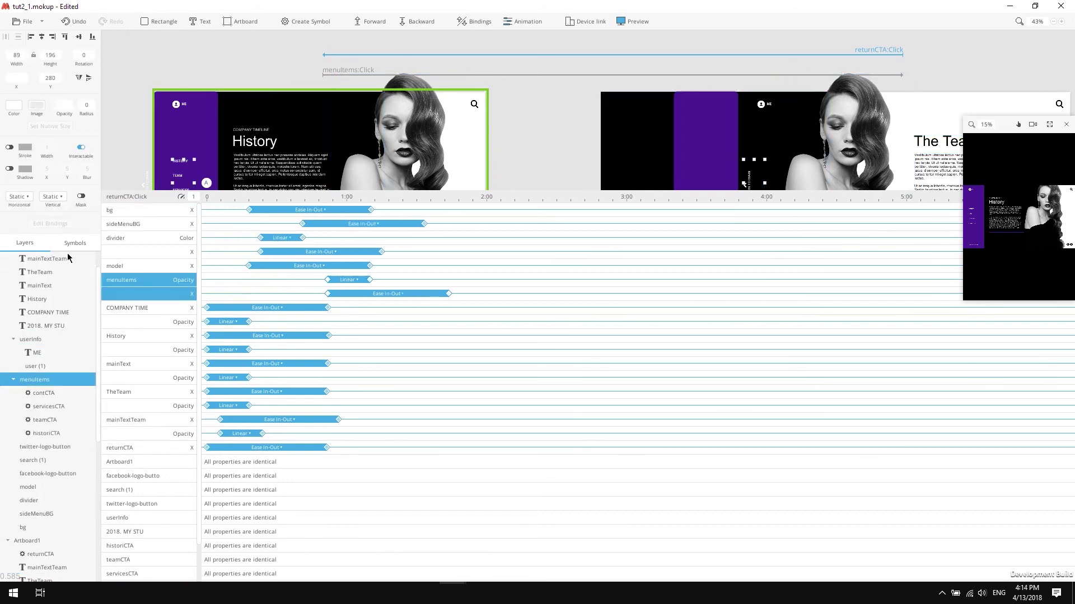
drag(221, 316, 319, 314)
drag(224, 350, 311, 350)
drag(225, 380, 302, 380)
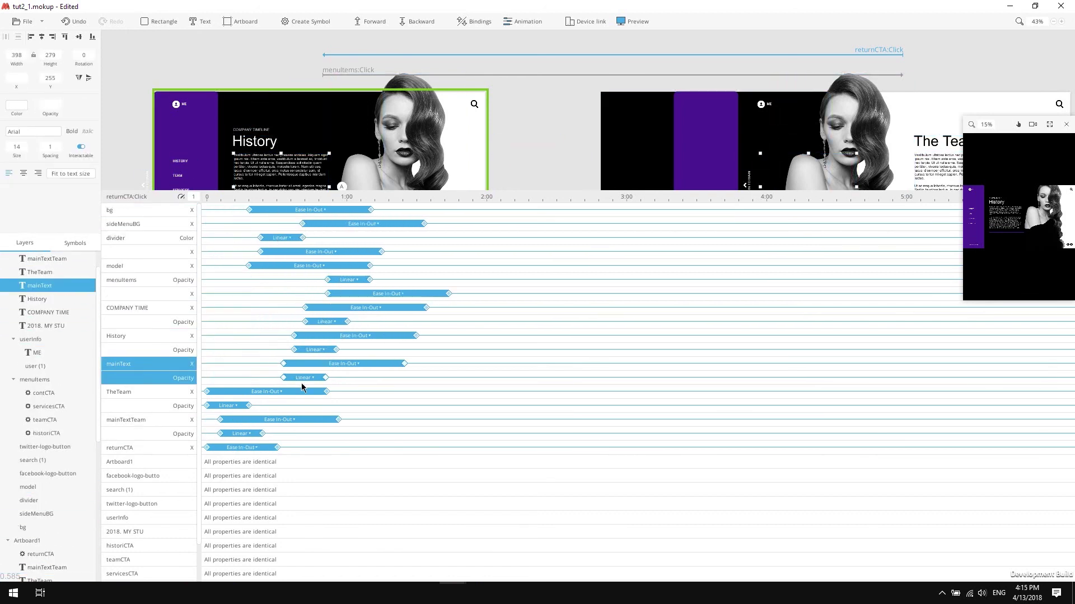
drag(964, 300, 317, 526)
click(391, 310)
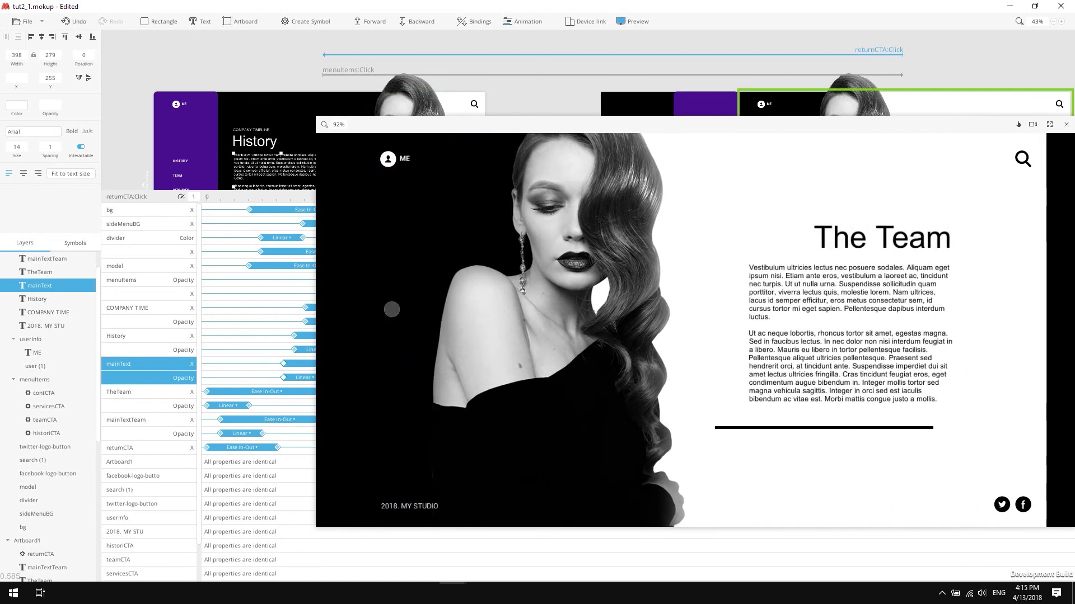
- In the preview, return to History, go to The Team, then return to History again
click(357, 324)
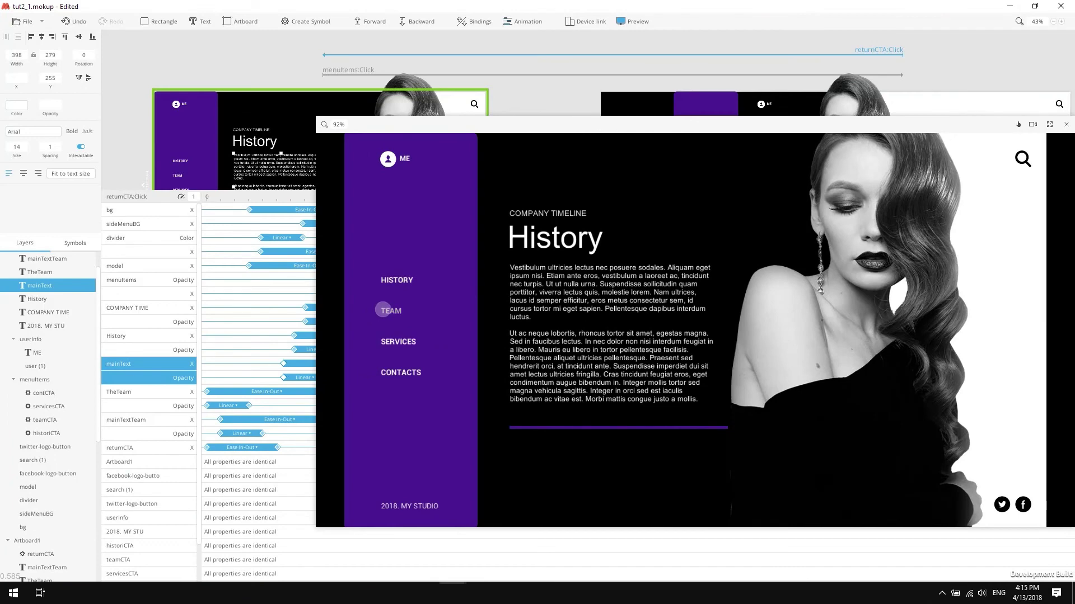
click(386, 310)
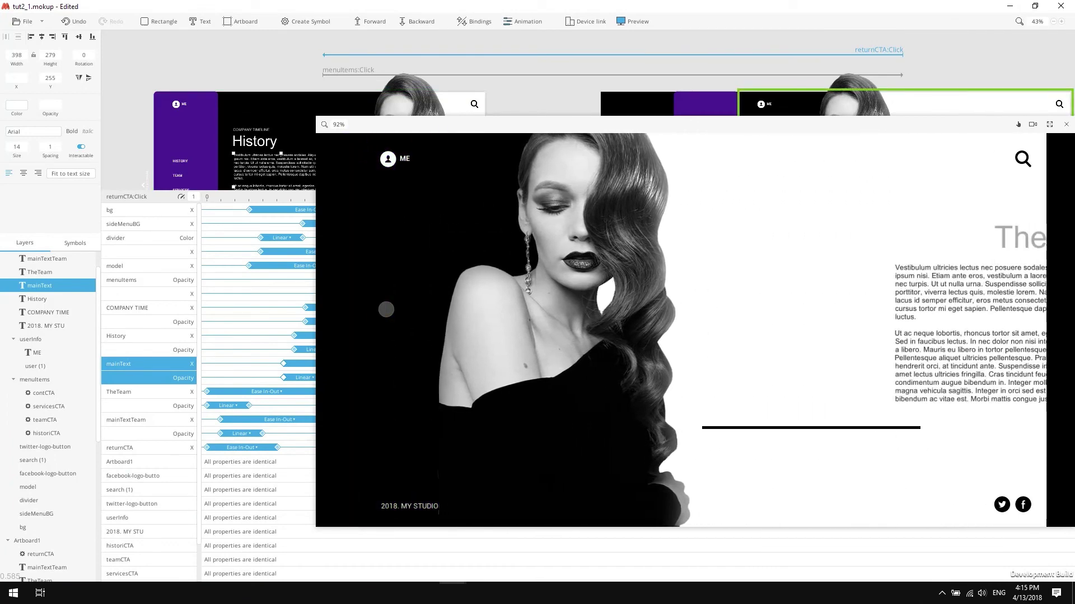
click(359, 325)
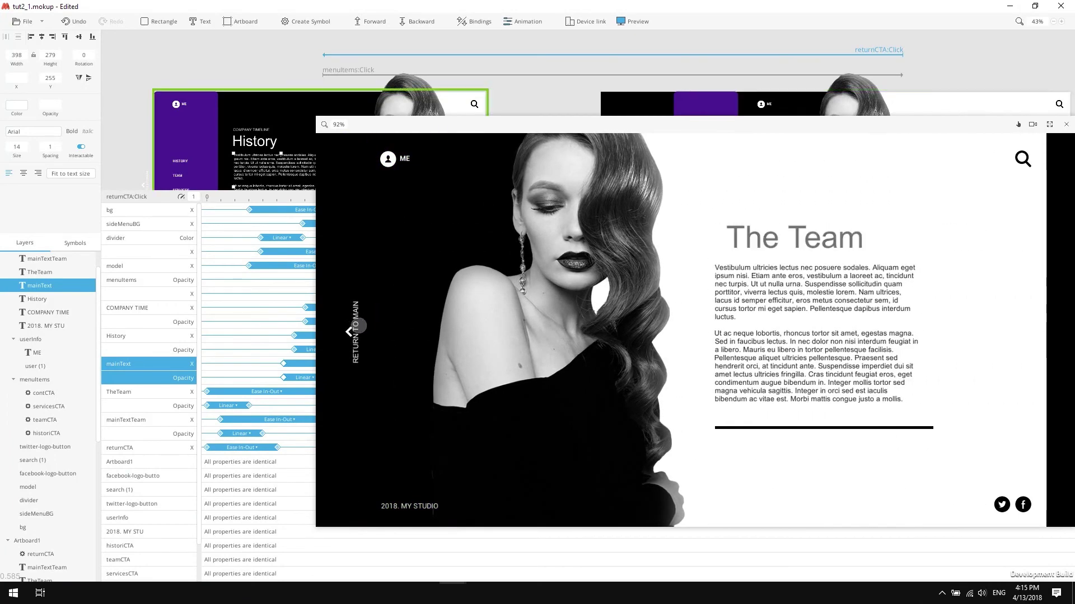